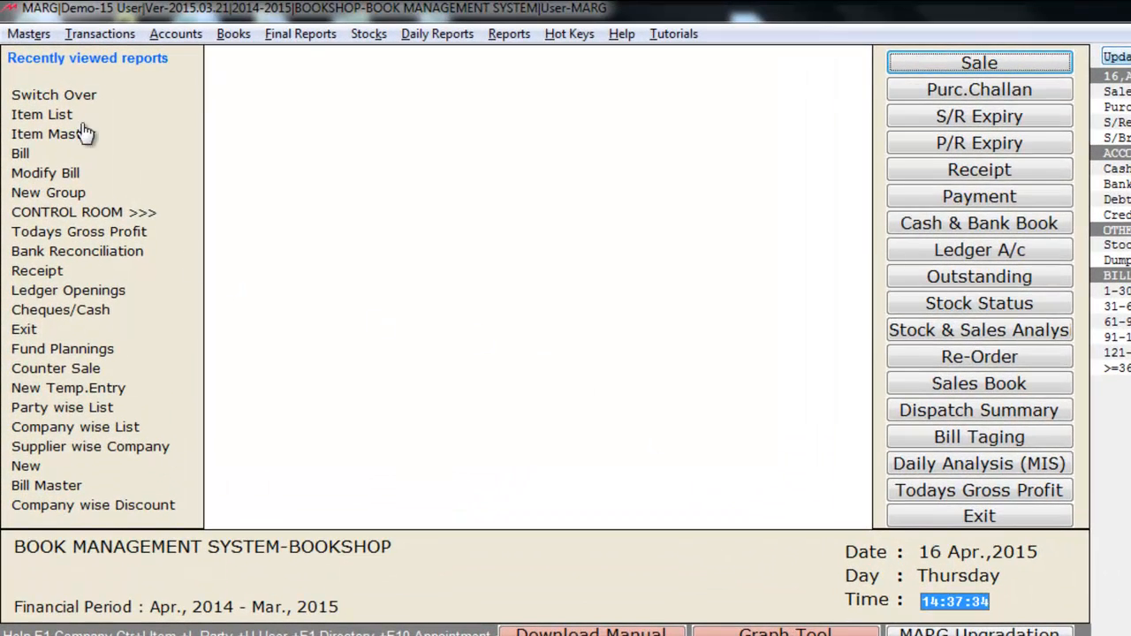
Step: Start a new ledger named SHARMA STATIONARY and leave its station blank
click(20, 40)
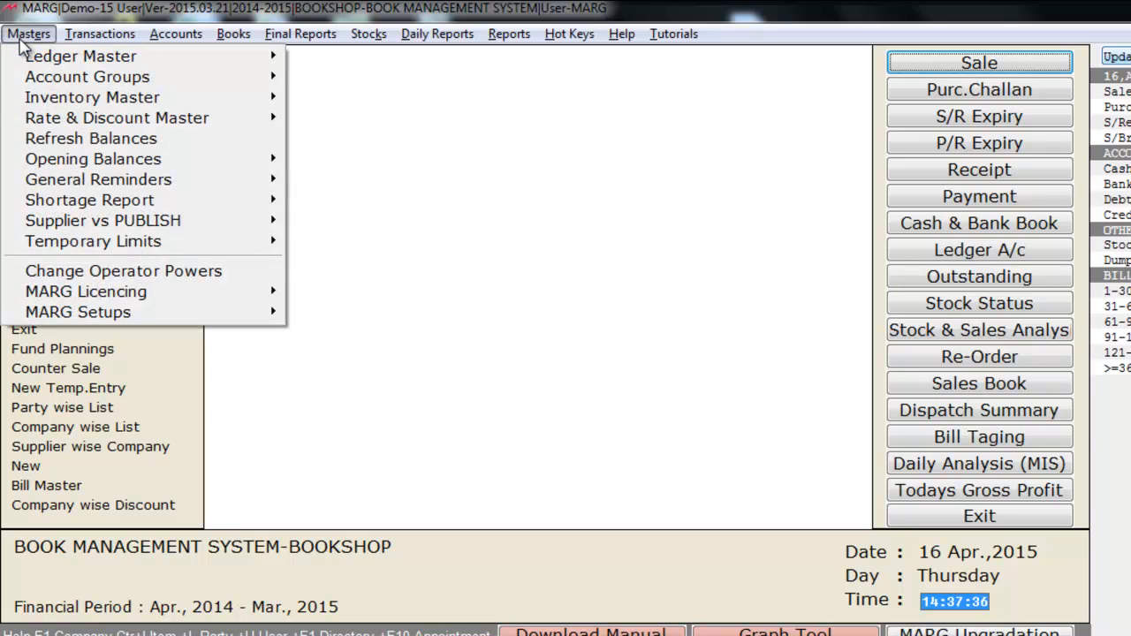
mouse_move(75, 59)
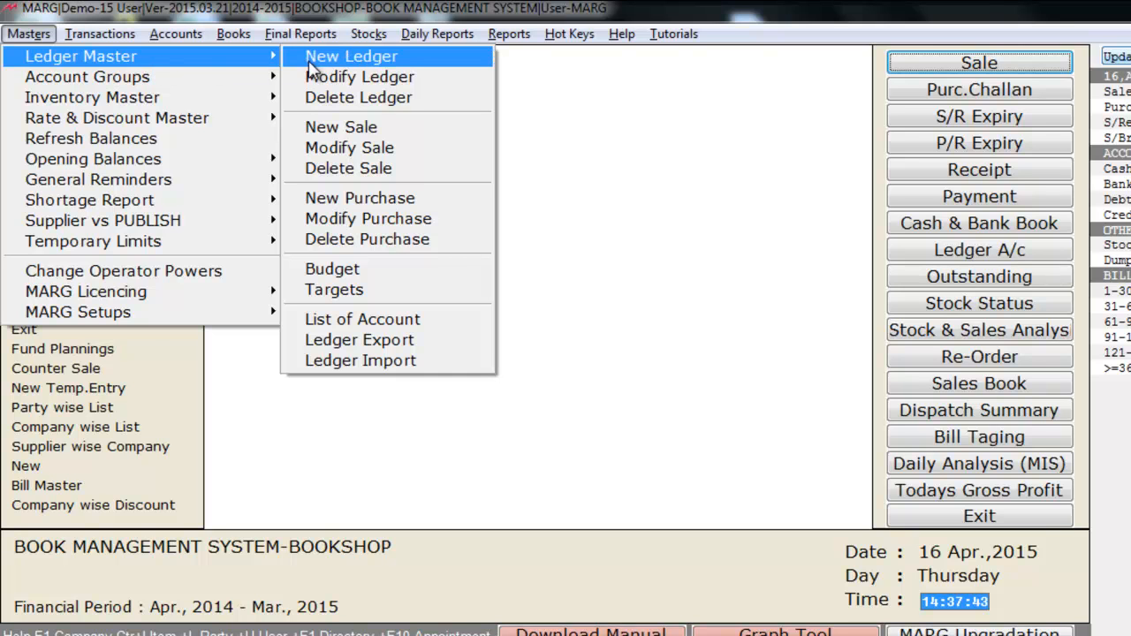
click(433, 59)
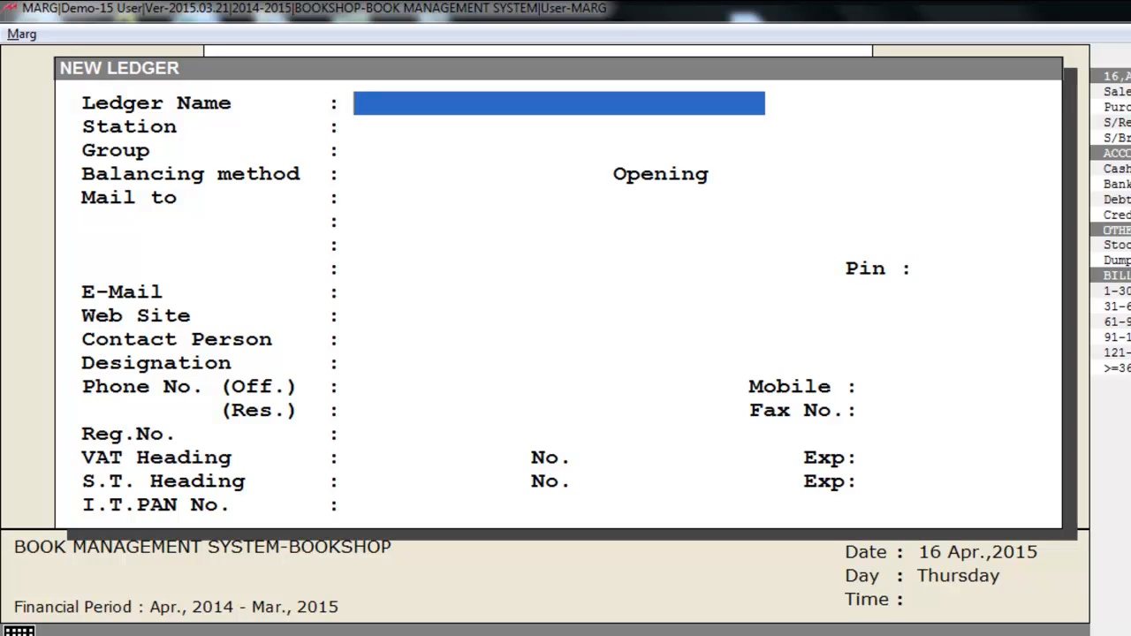
text(SHARMA STATIONARY)
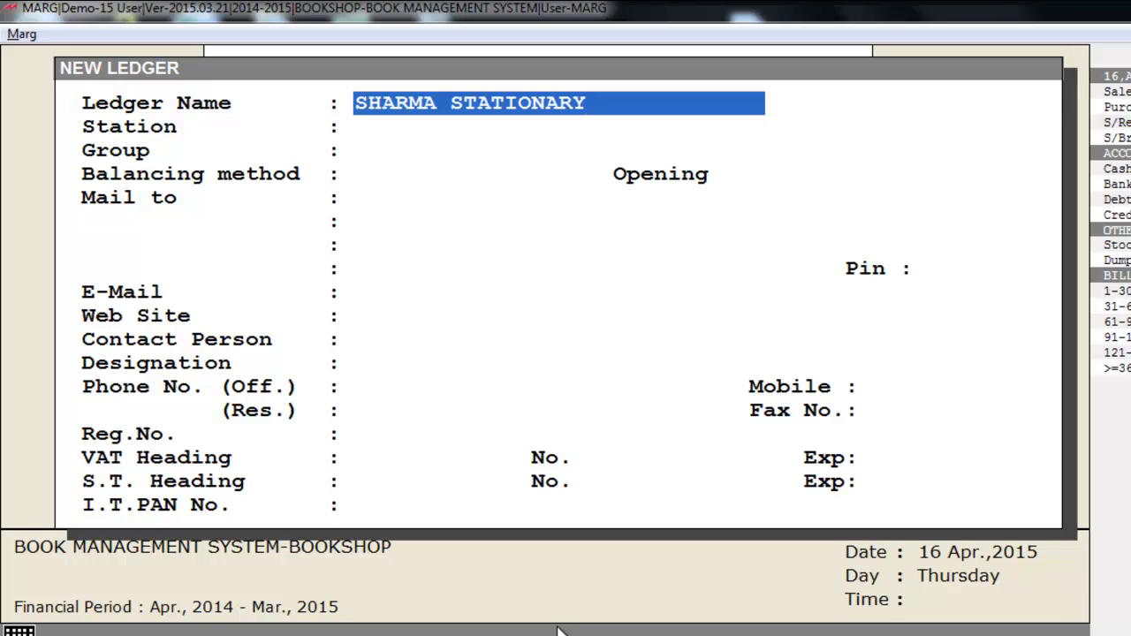
key(Return)
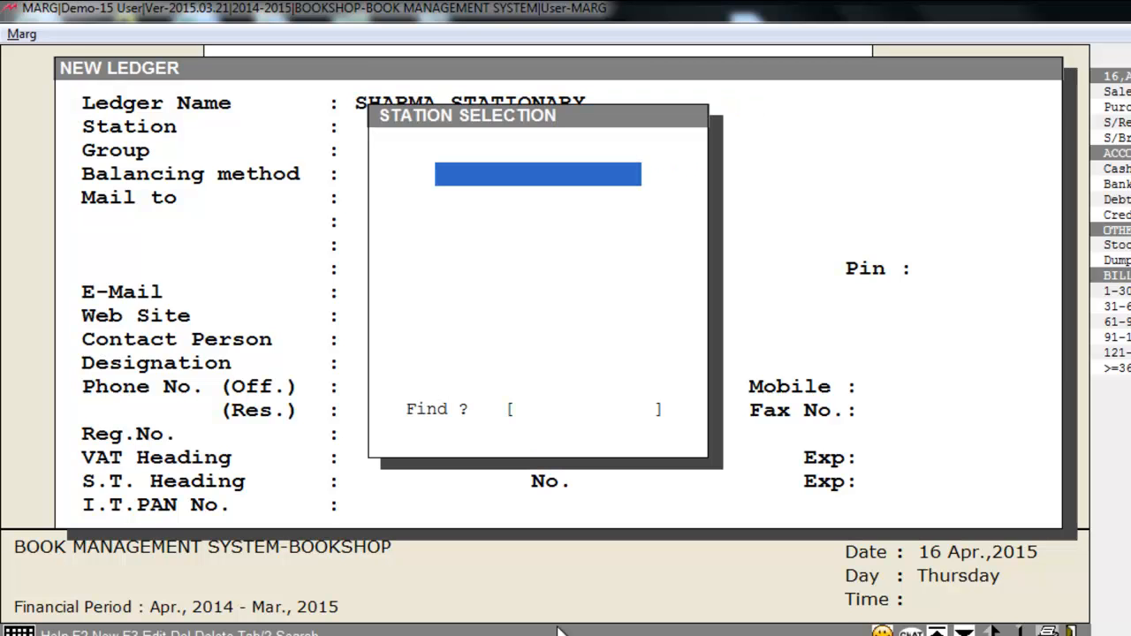
key(Return)
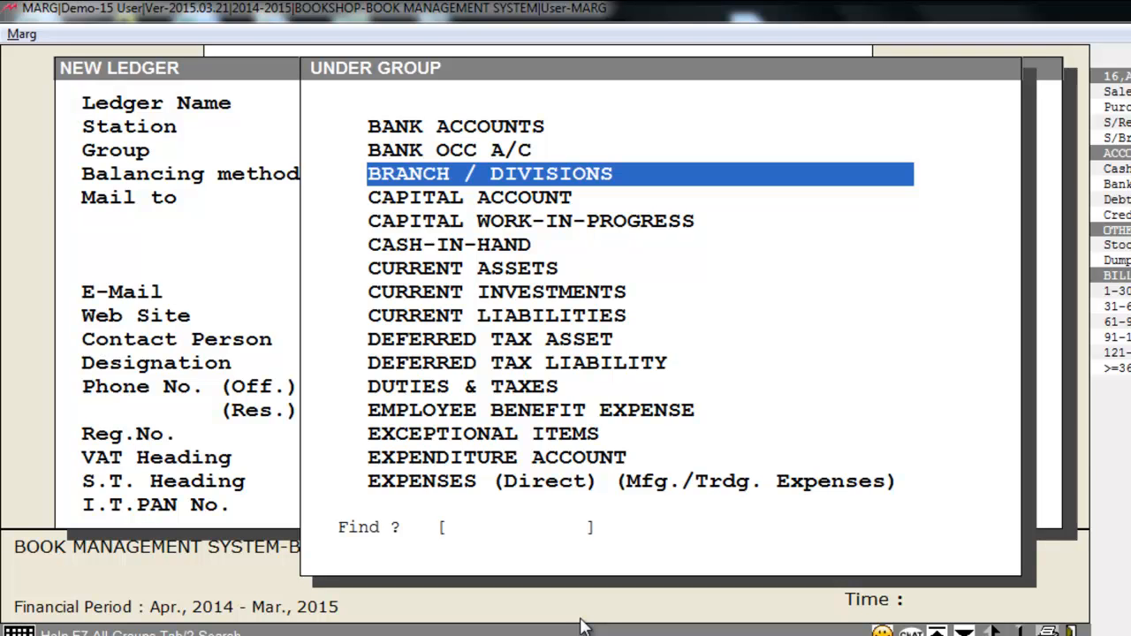
Step: Assign the new ledger to the group SUNDRY CREDITORS (SUPPLIERS)
text(S)
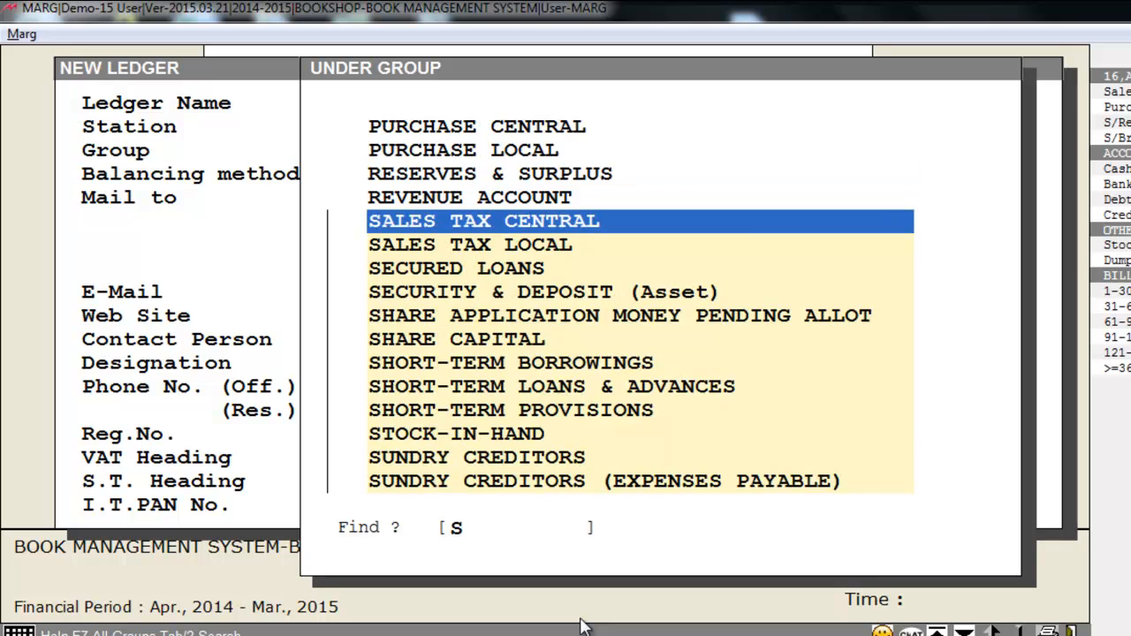
text(U)
key(Down)
key(Down)
key(Down)
key(Down)
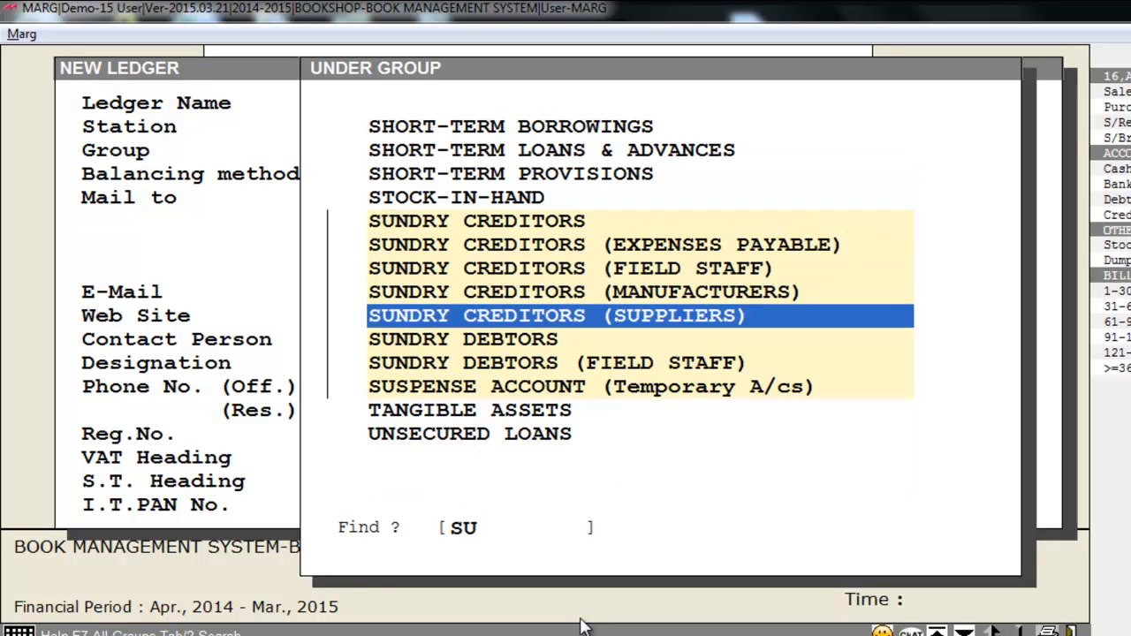
key(Return)
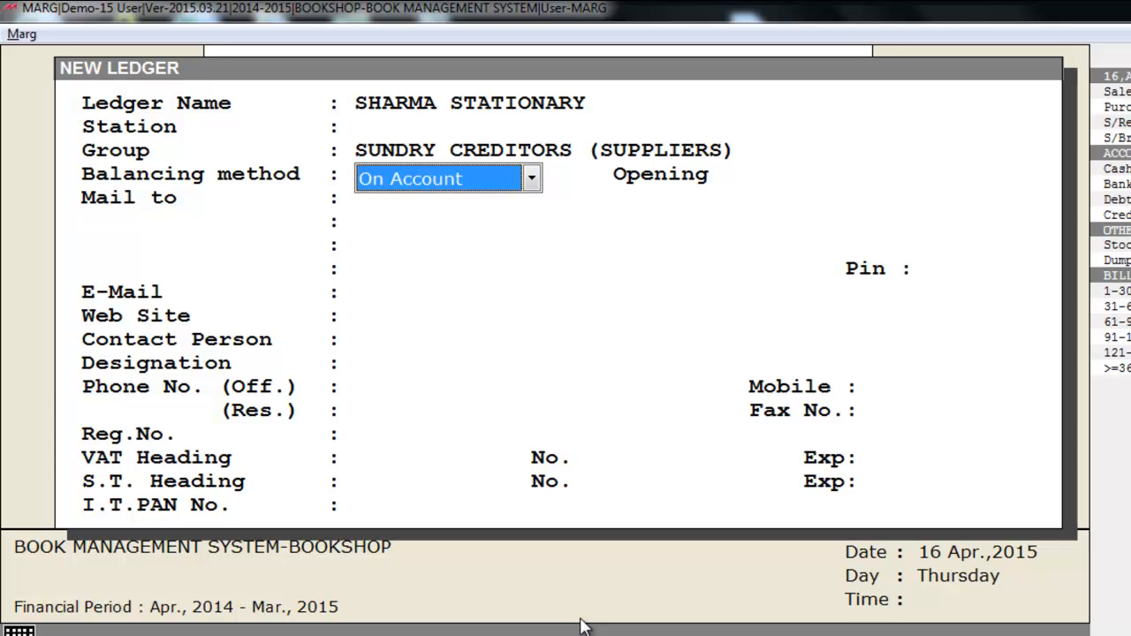
Step: Accept On Account as the ledger's balancing method, with an opening balance of 0.00 Cr
key(Return)
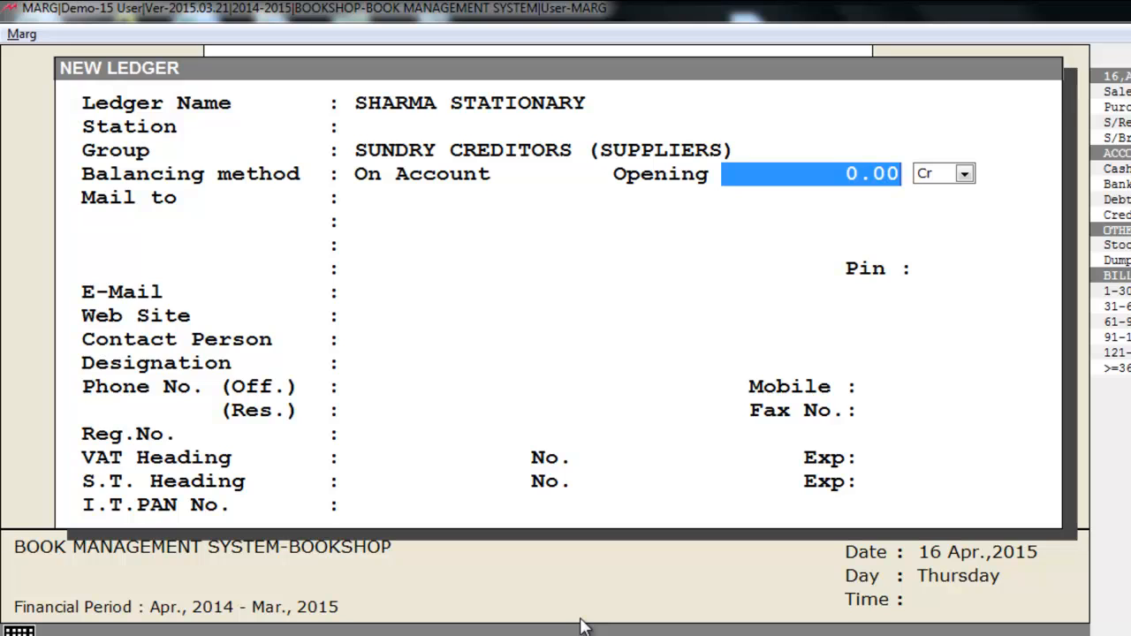
key(Return)
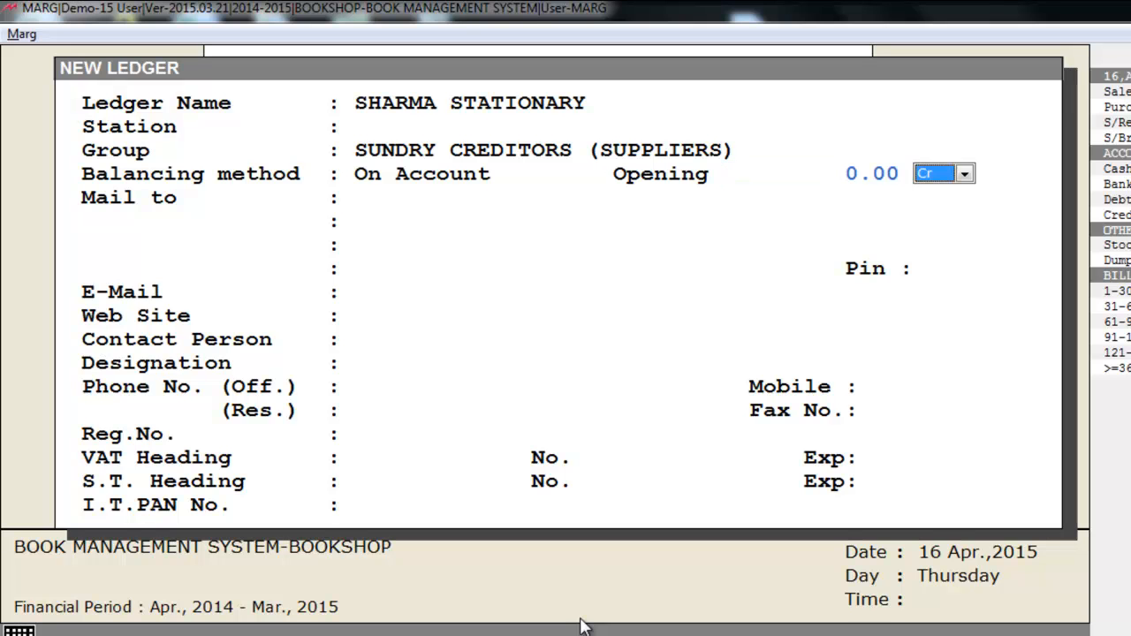
key(Return)
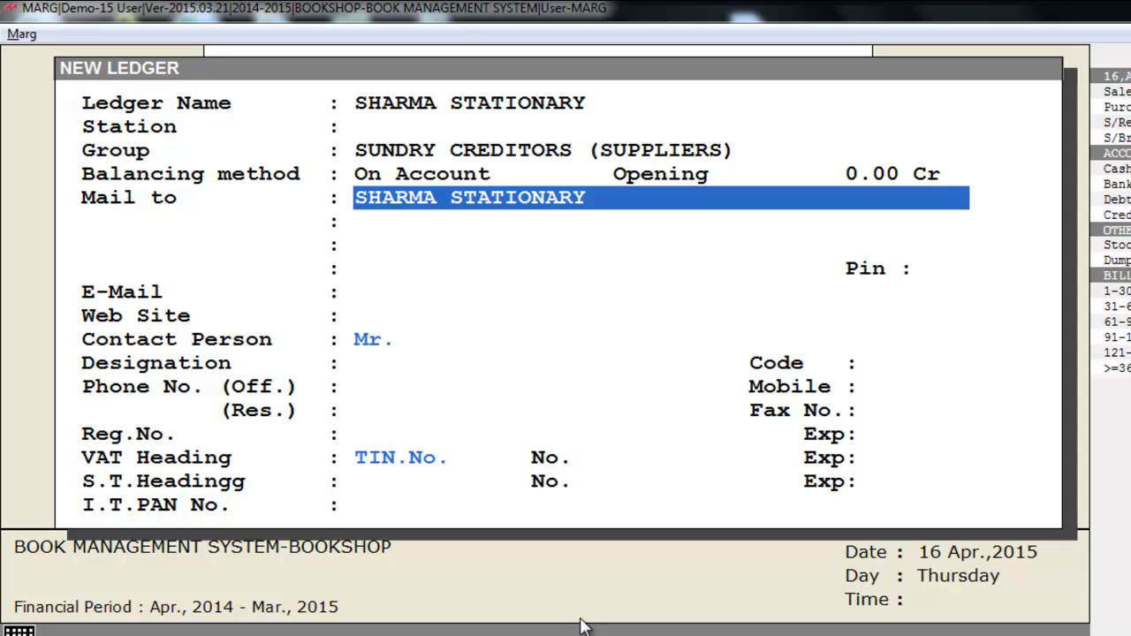
Step: Keep the default mail-to name, leave the address and contact fields unfilled, then save the ledger and close the form
key(Return)
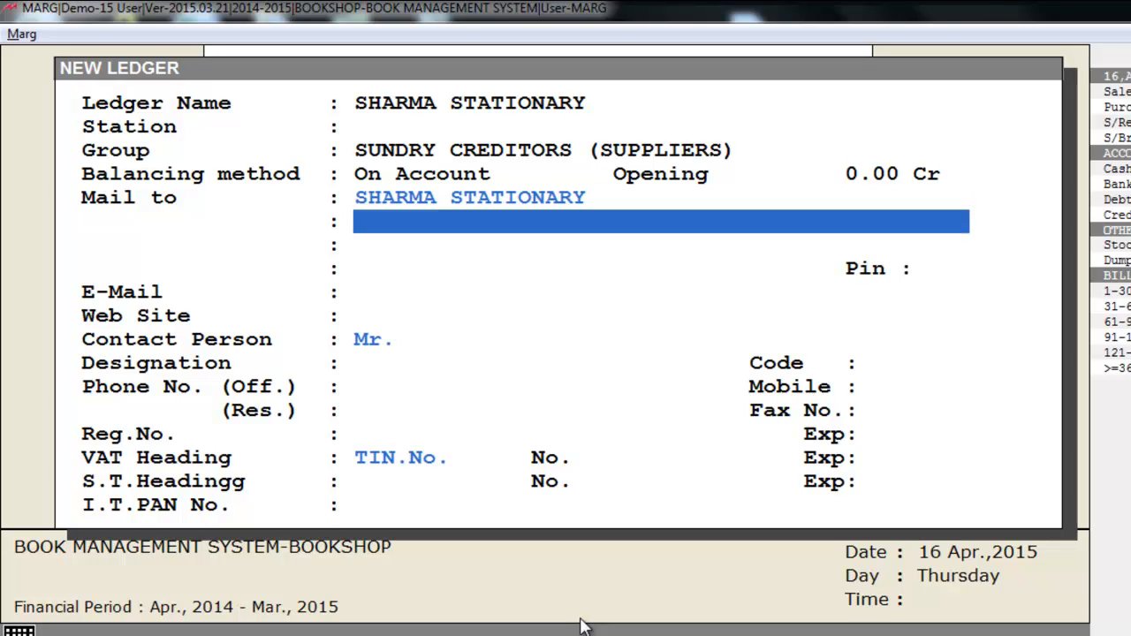
key(Return)
key(Return)
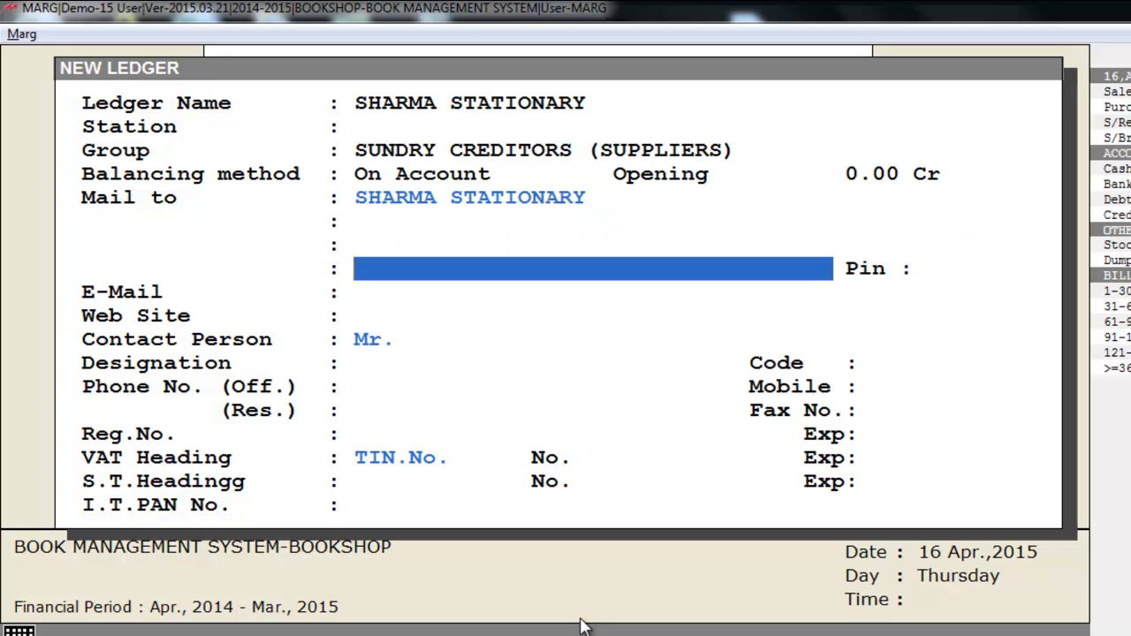
key(Return)
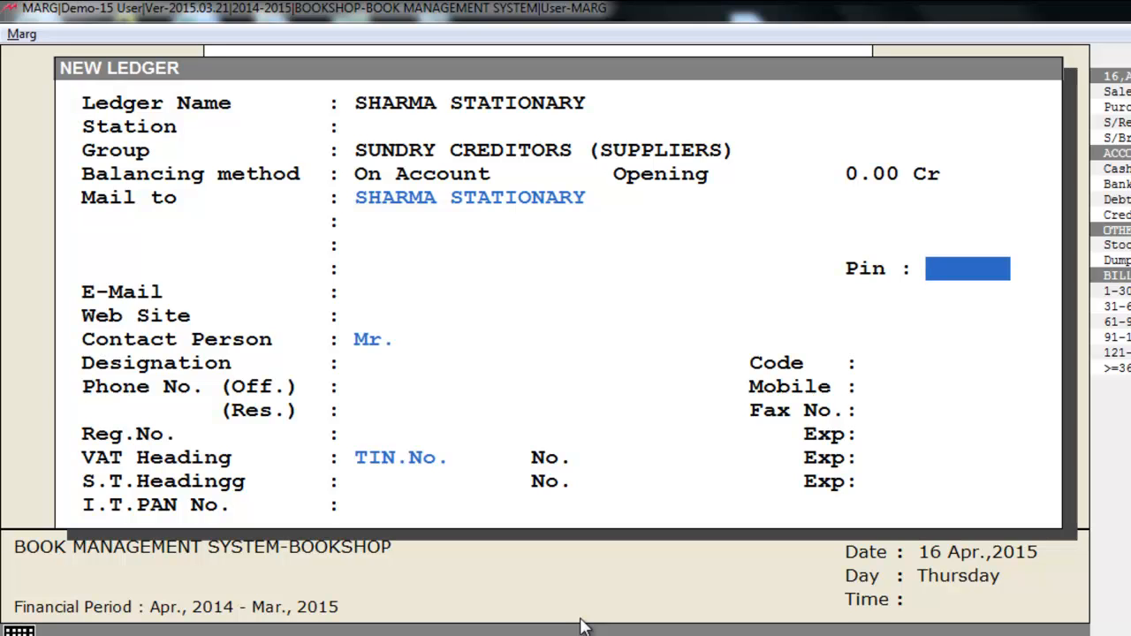
key(Return)
key(Return)
key(Return)
key(Return)
key(Return)
key(Return)
key(Return)
key(Return)
key(ctrl+w)
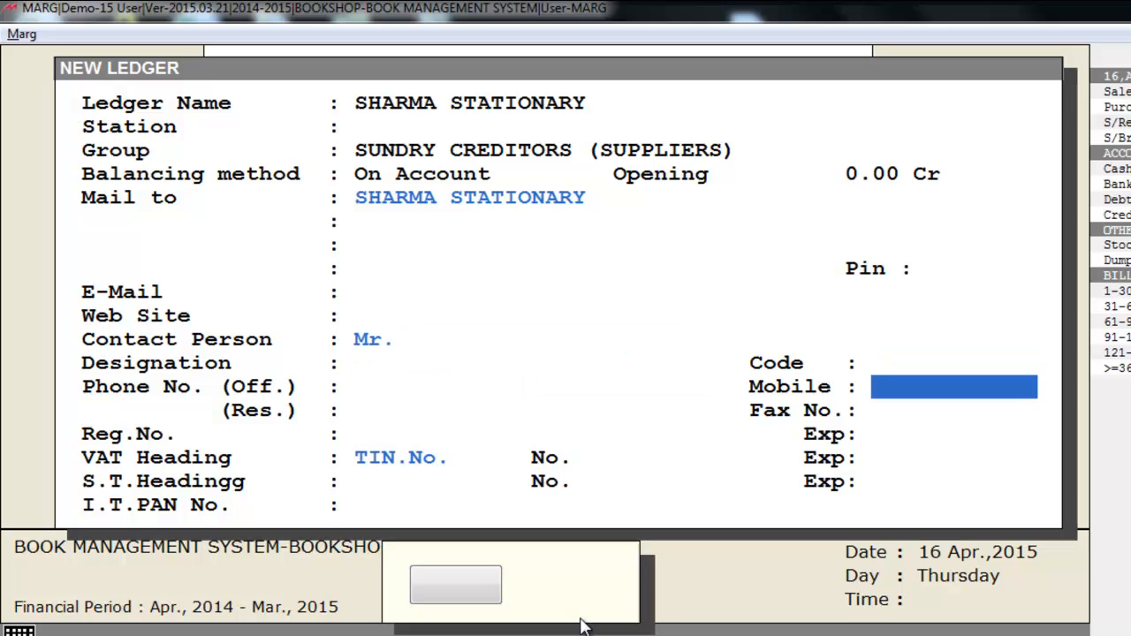
key(Return)
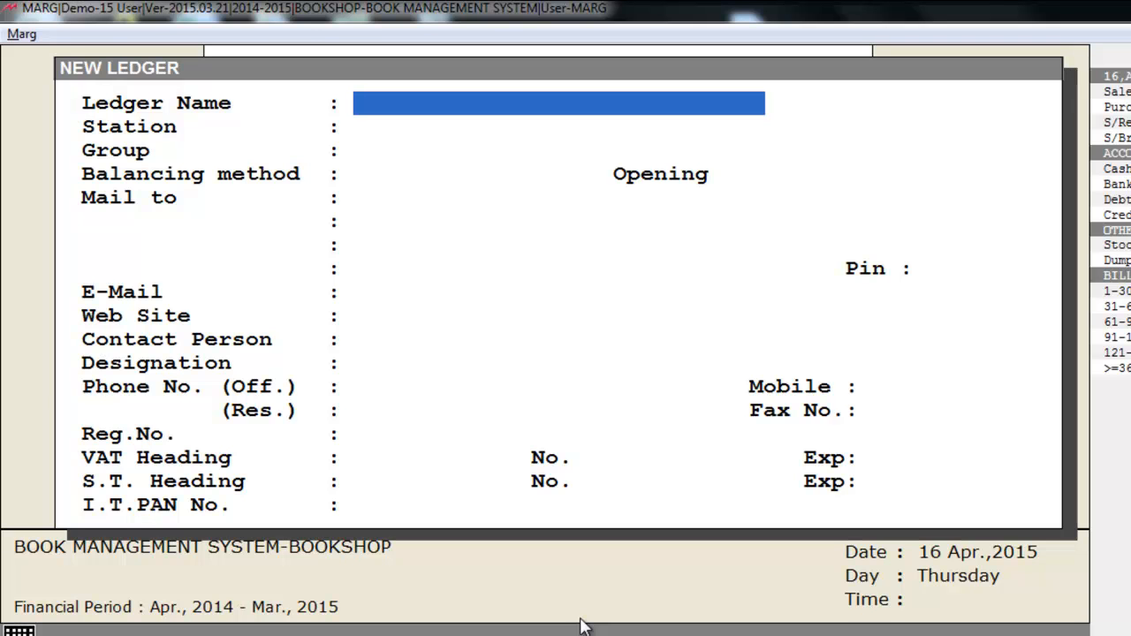
key(Escape)
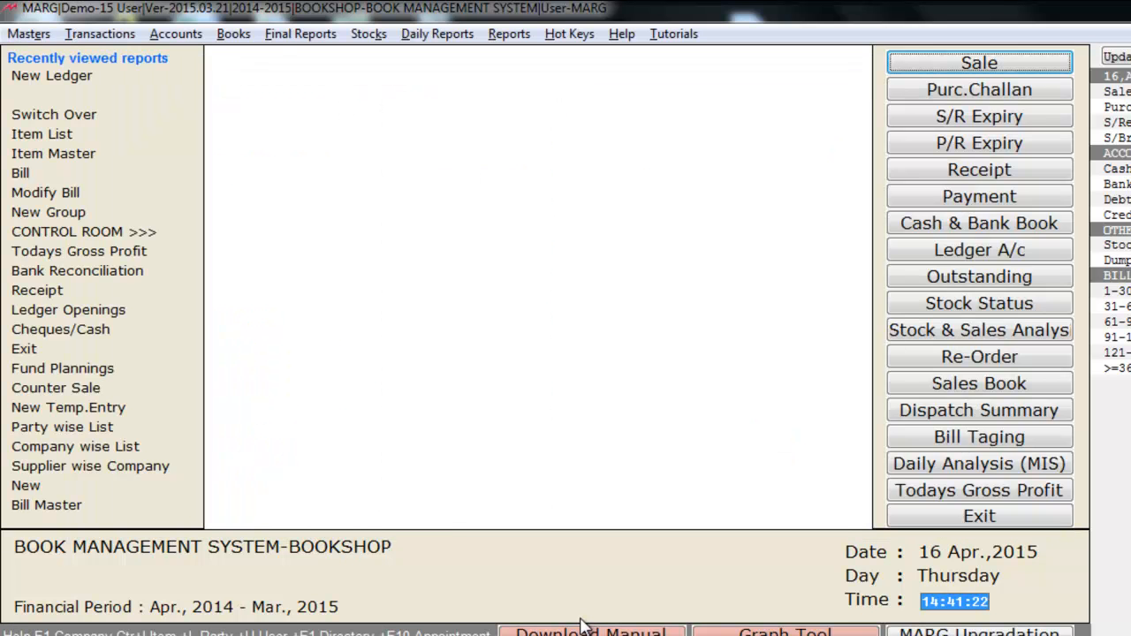
Step: Examine the ledger, sale and purchase commands available under Ledger Master
key(alt+m)
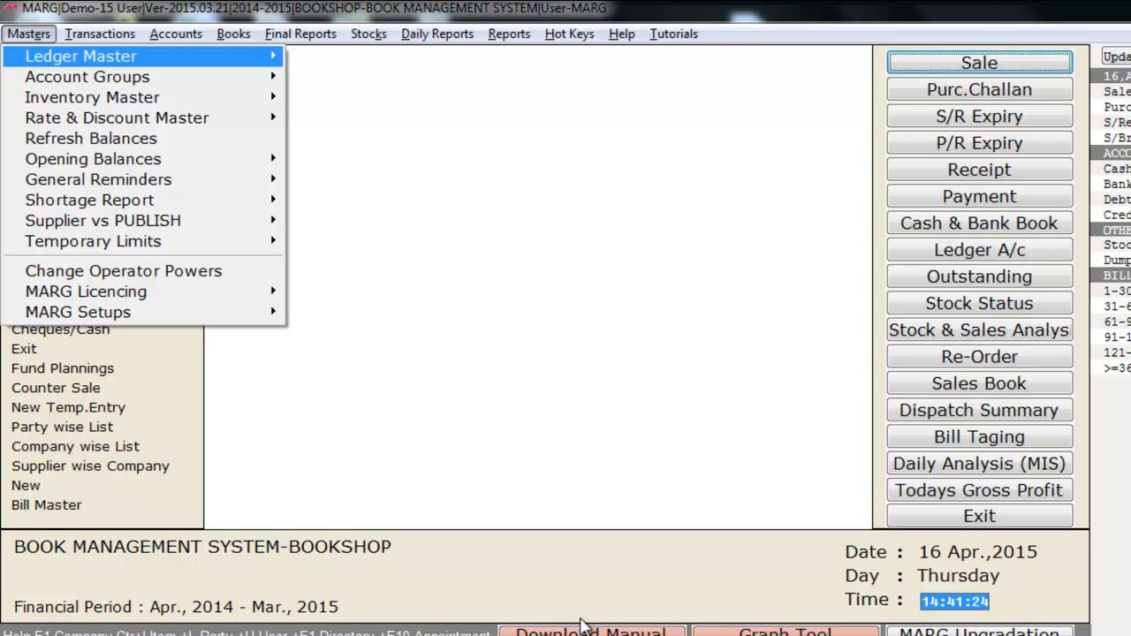
key(Right)
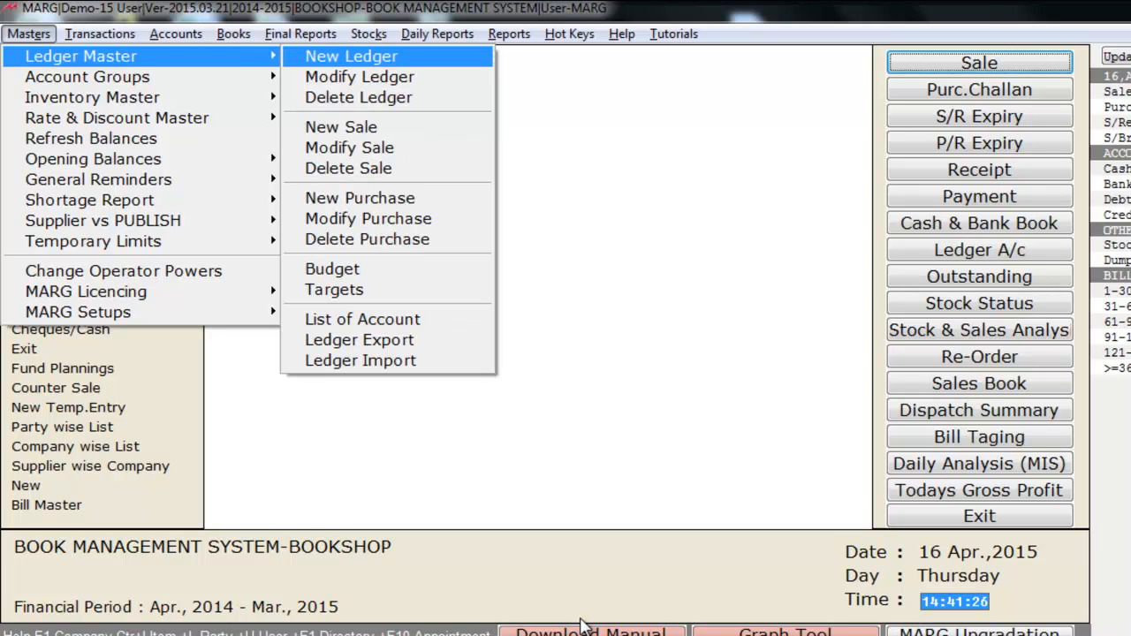
key(Down)
key(Down)
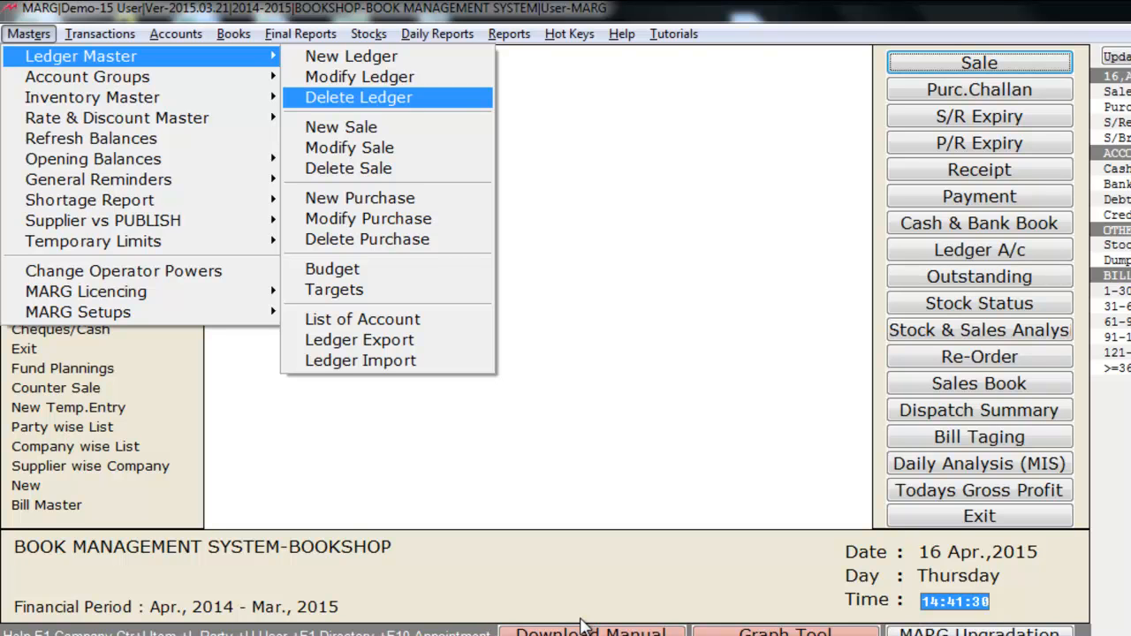
key(Up)
key(Down)
key(Down)
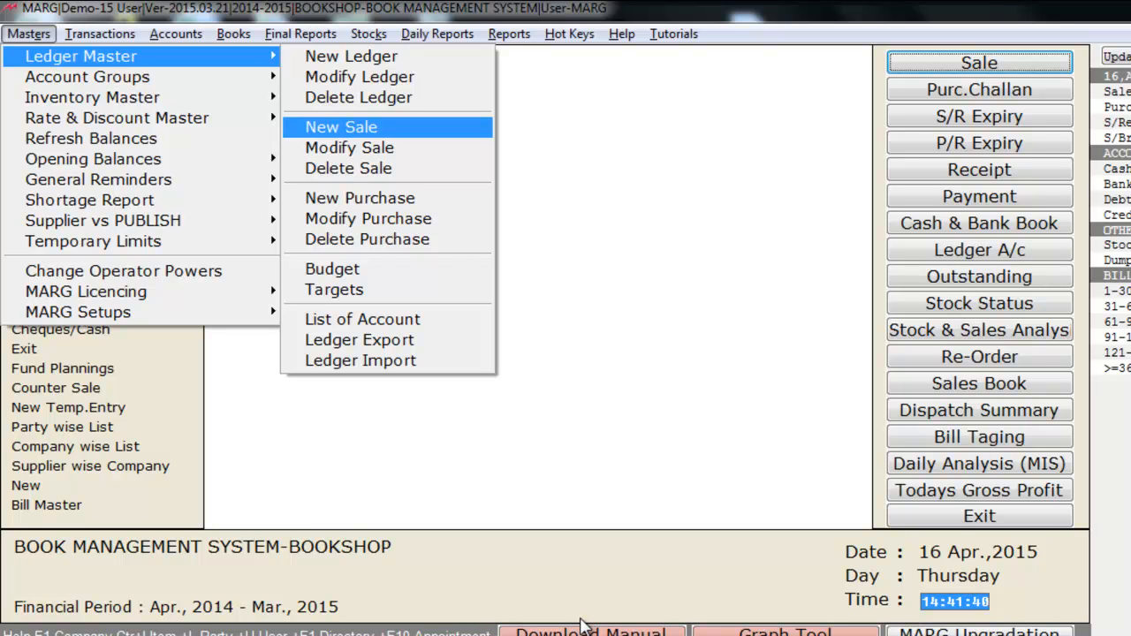
key(Down)
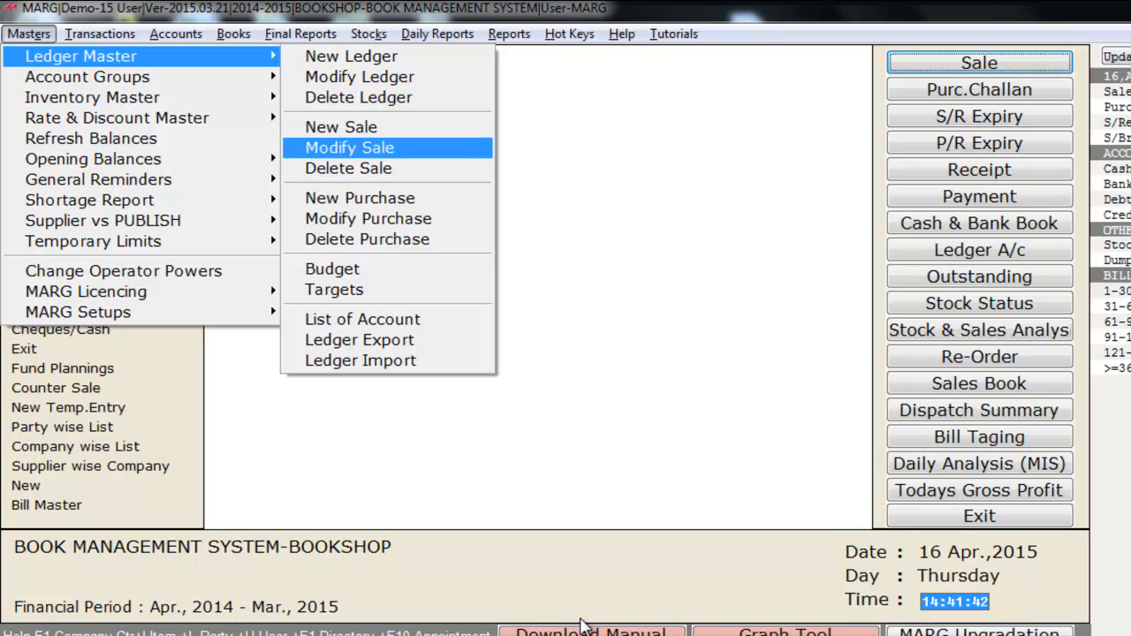
key(Down)
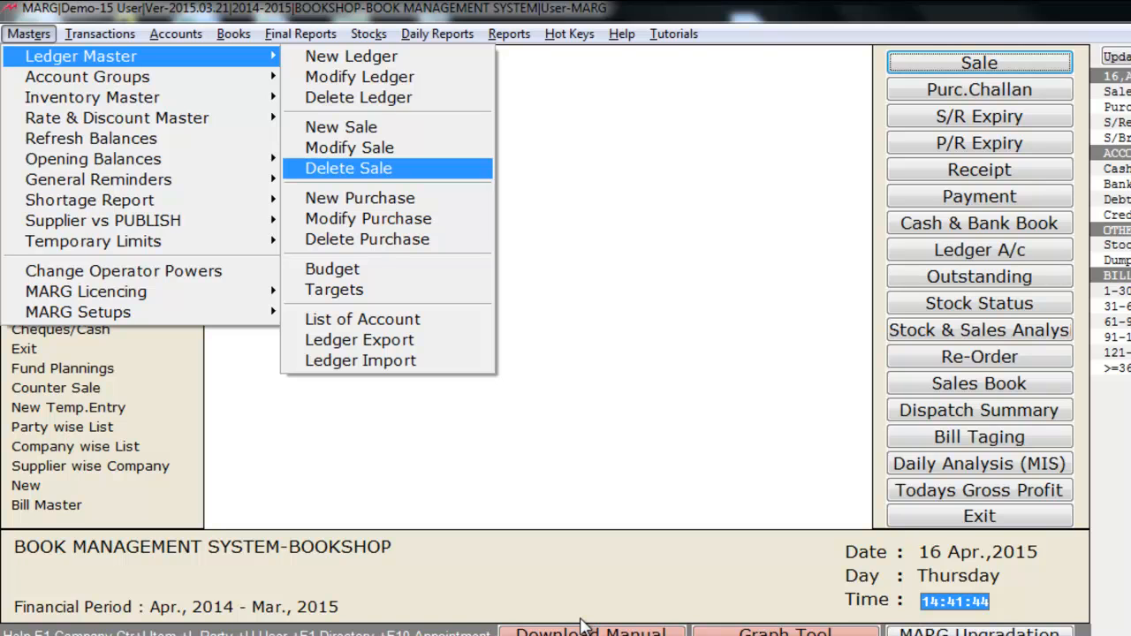
key(Up)
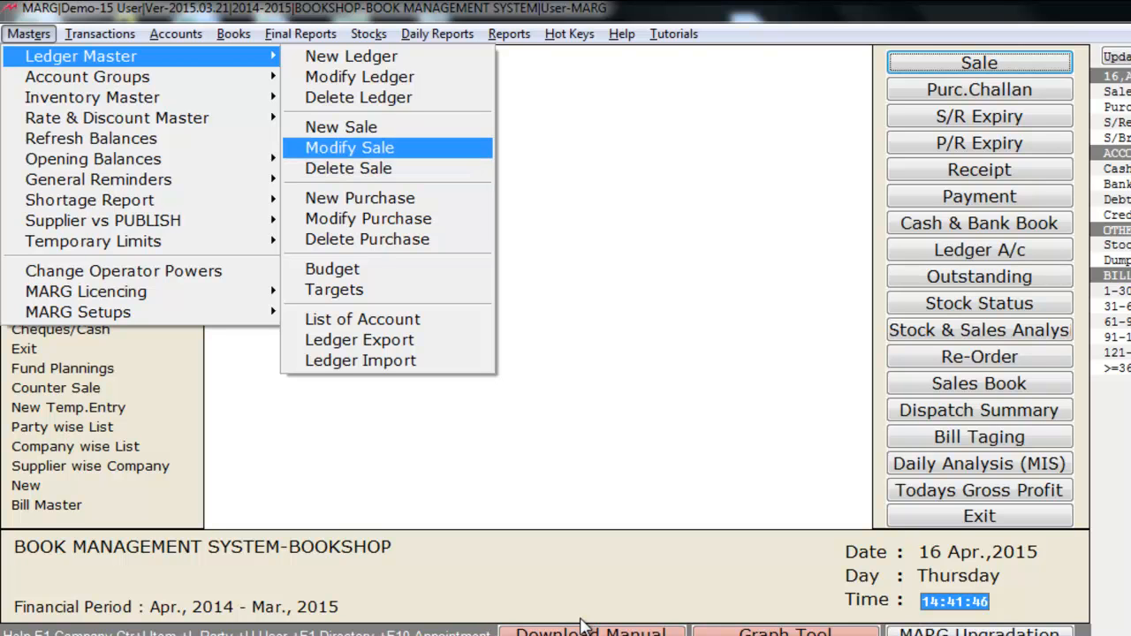
key(Down)
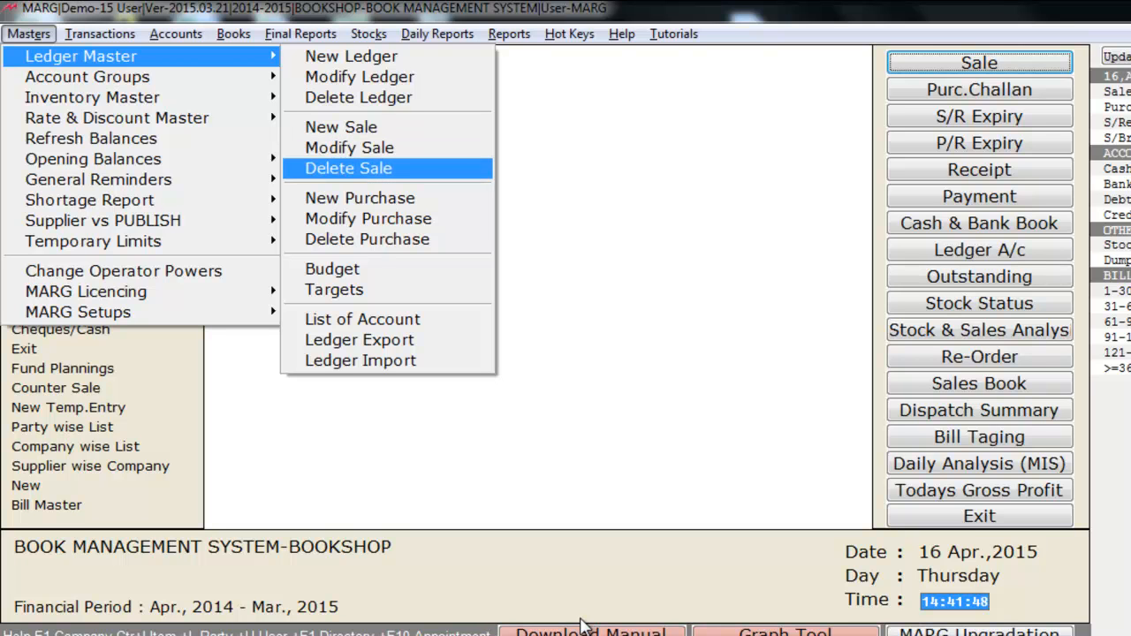
key(Down)
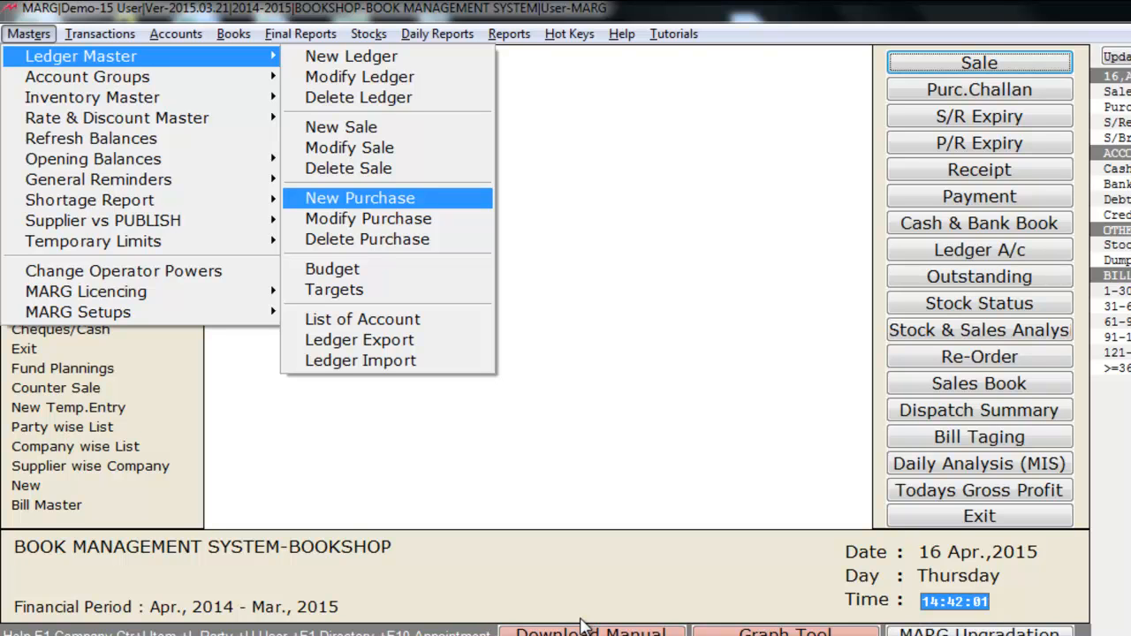
key(Down)
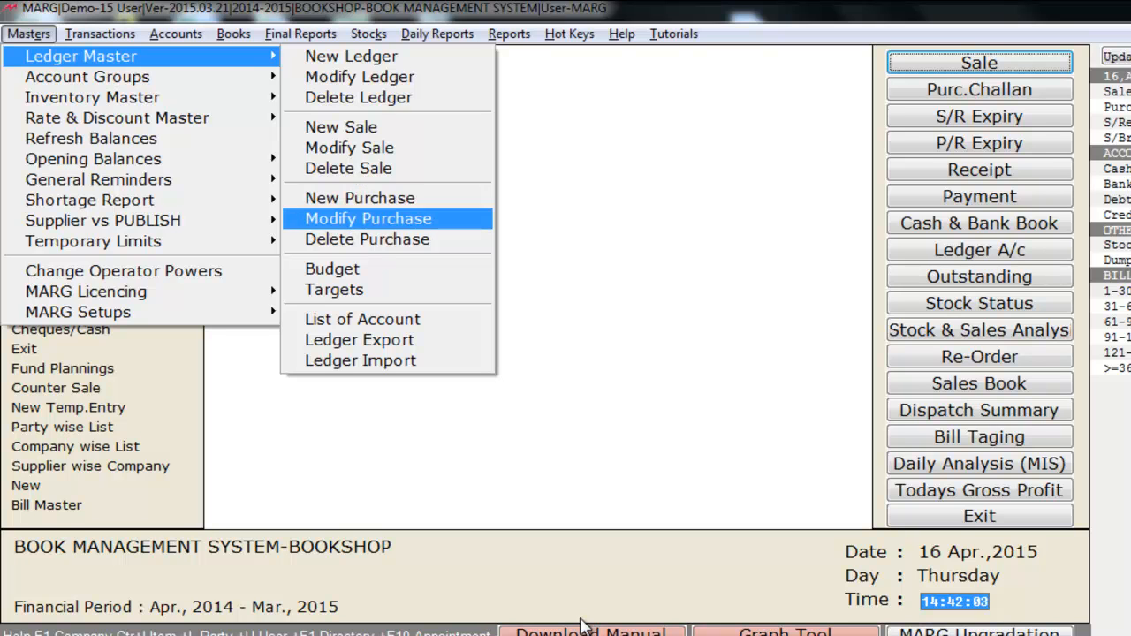
key(Down)
key(F9)
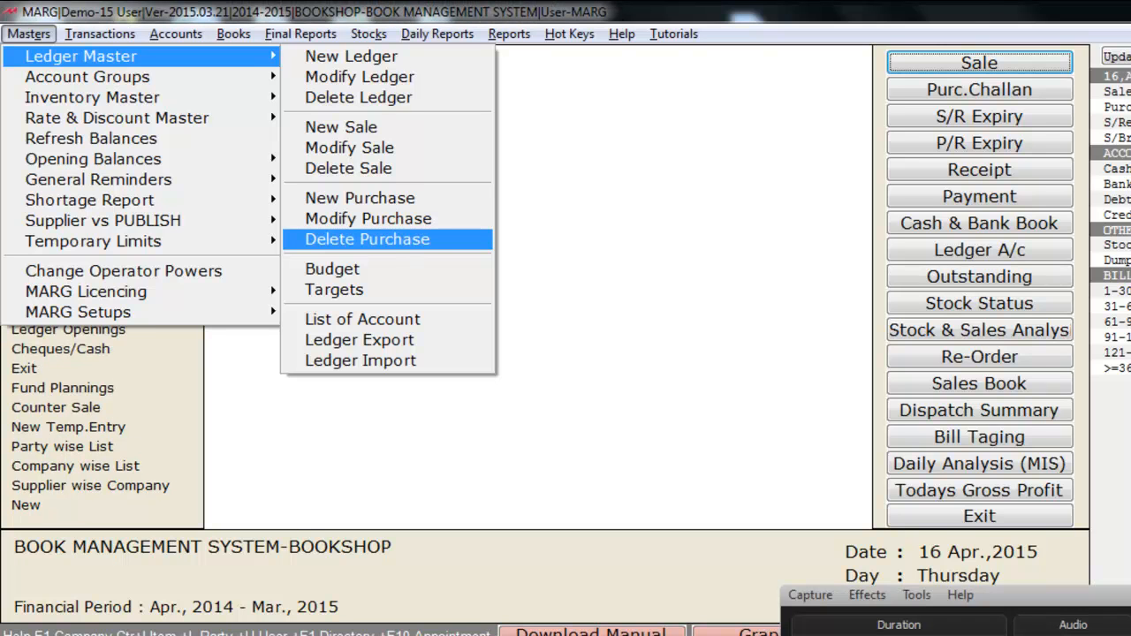
Step: View the List of Account report from the Ledger Master commands and close it
key(Down)
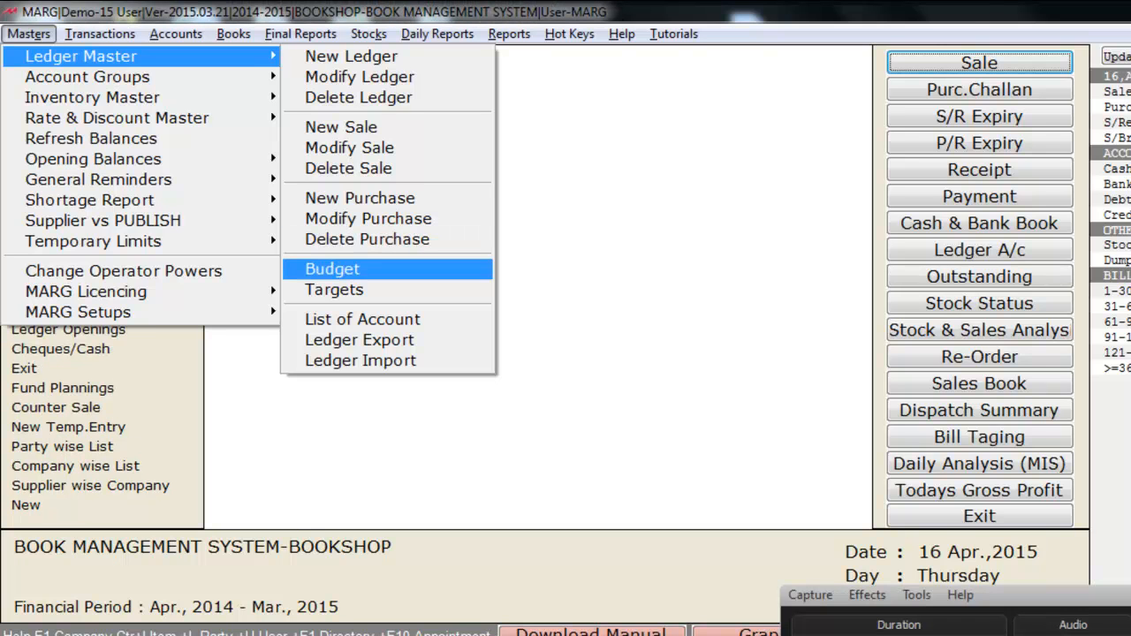
key(Down)
key(Down)
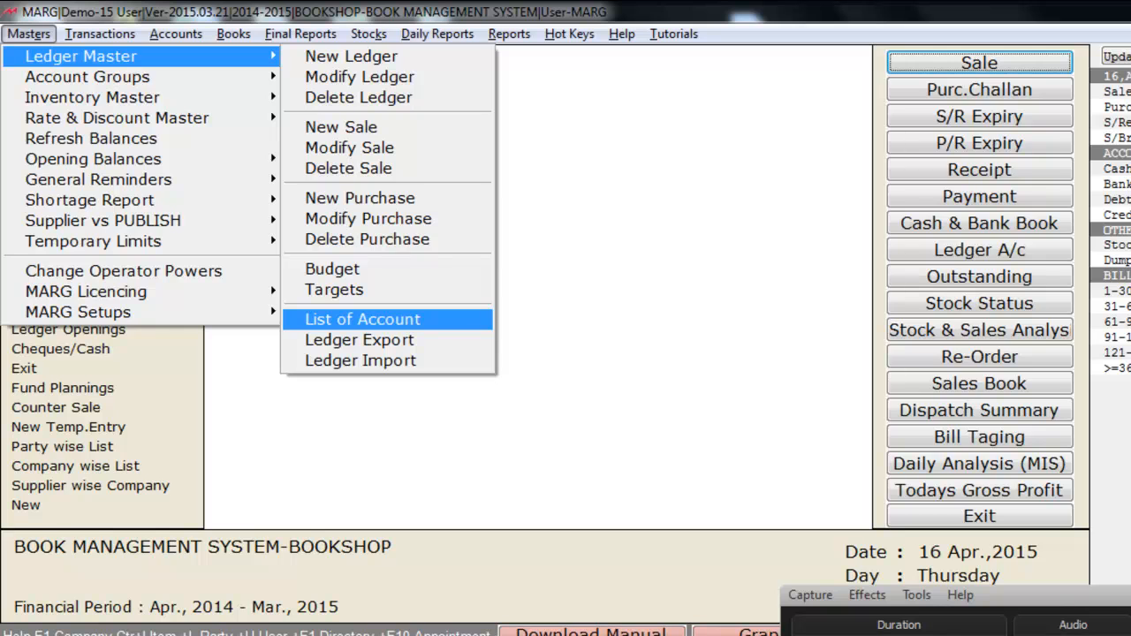
key(Return)
key(Return)
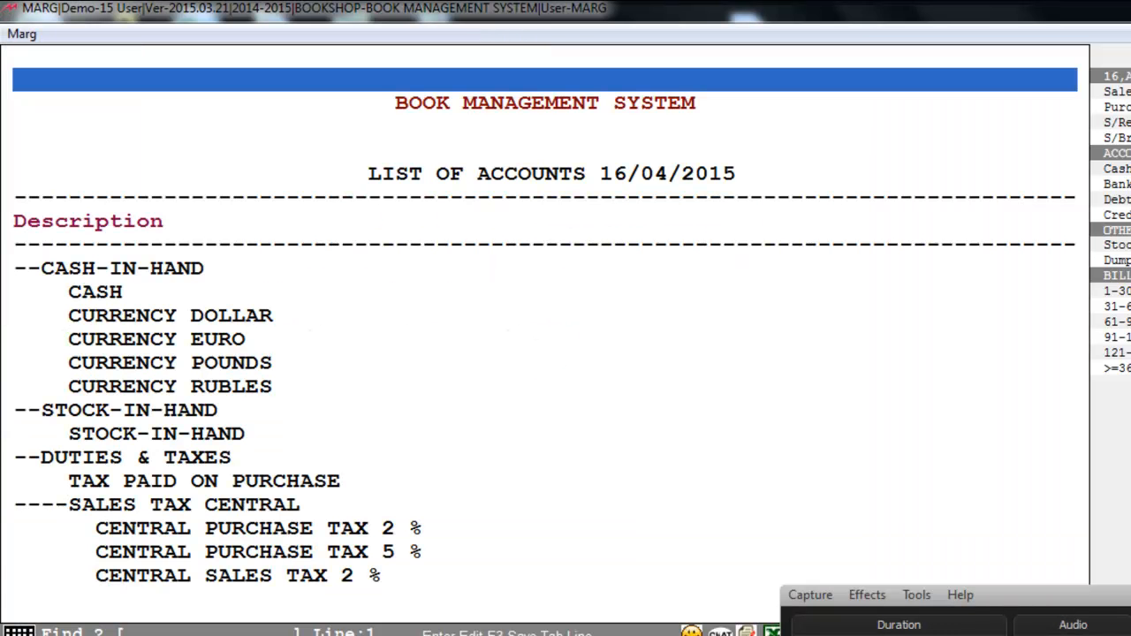
key(Escape)
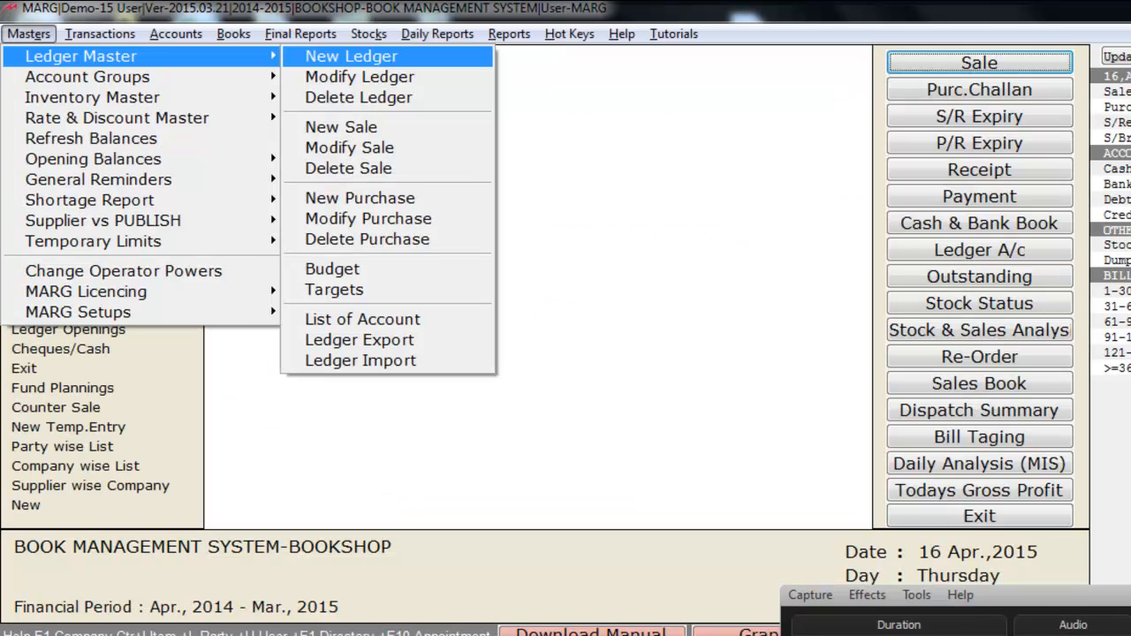
key(Down)
key(Down)
key(Down)
key(Down)
key(Down)
key(Down)
key(Down)
key(Down)
key(Down)
key(Down)
key(Down)
key(Down)
key(Down)
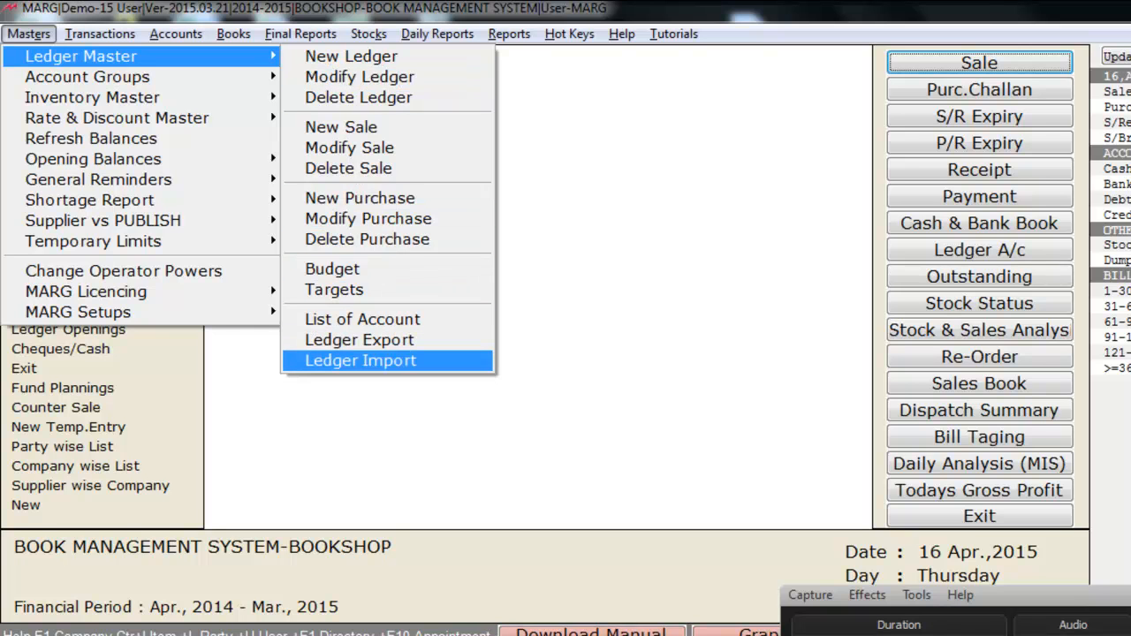
key(Escape)
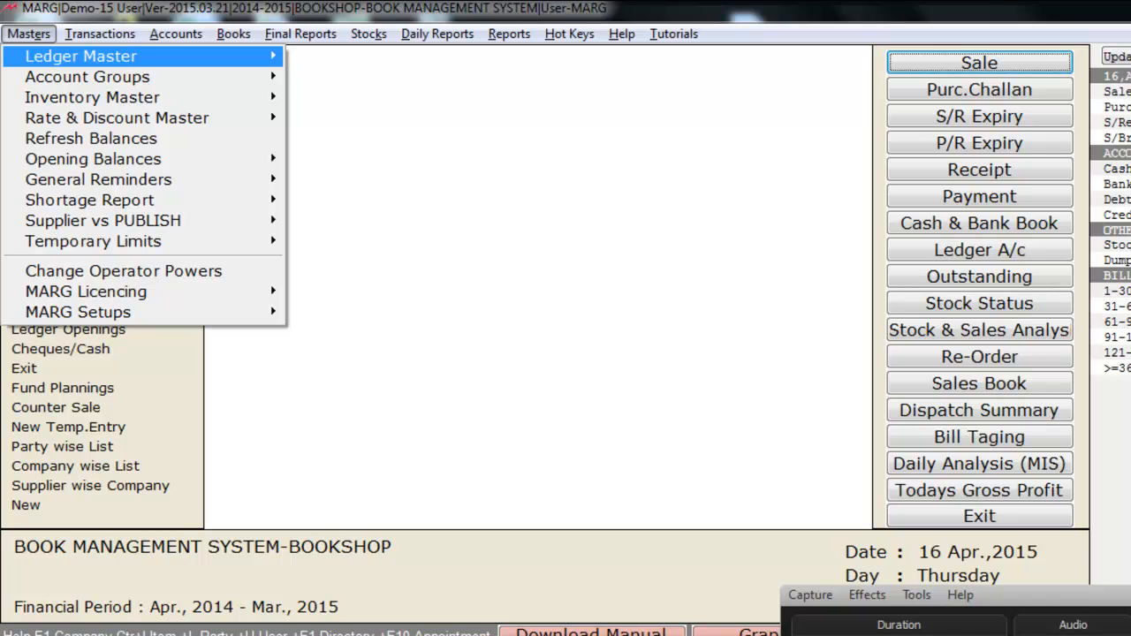
Step: View the list of account groups from the Account Groups commands and close it
key(Down)
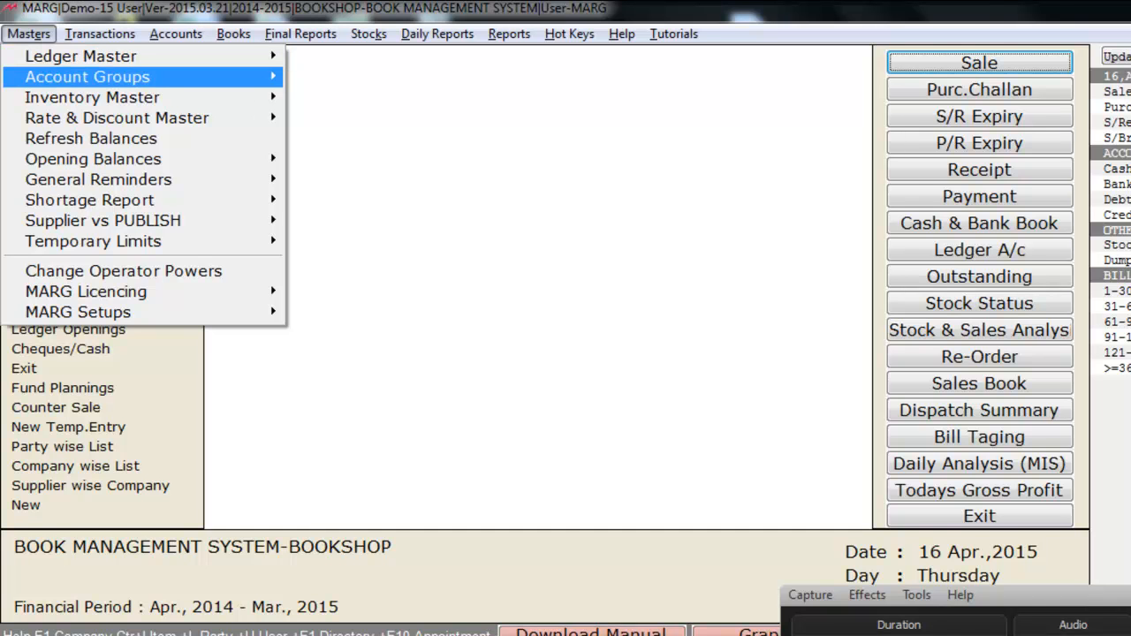
key(Right)
key(Return)
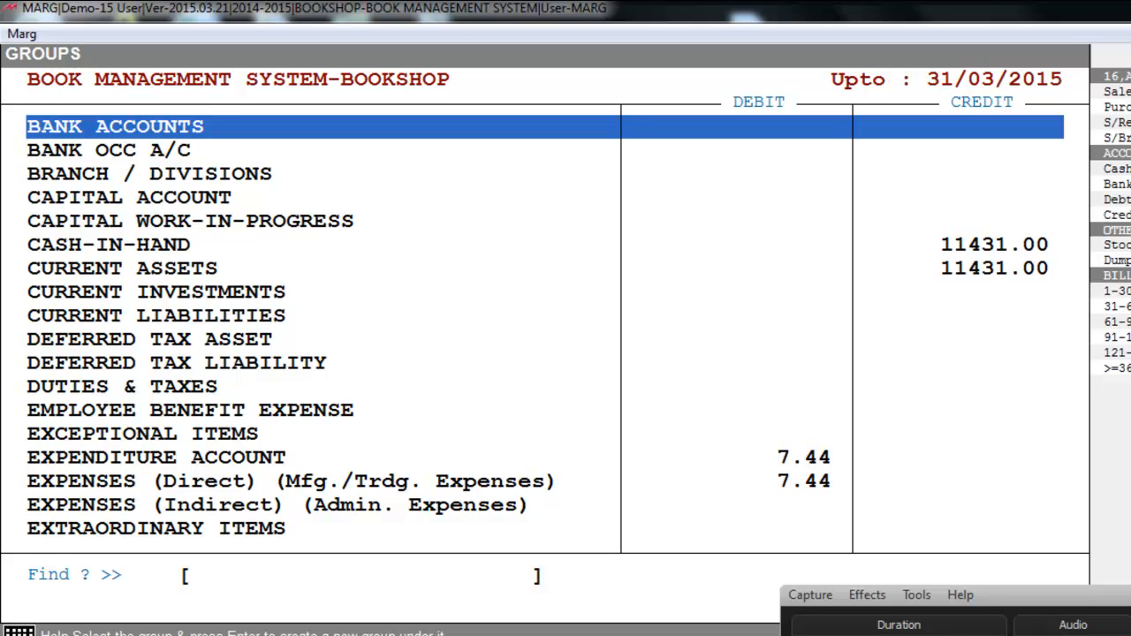
key(Escape)
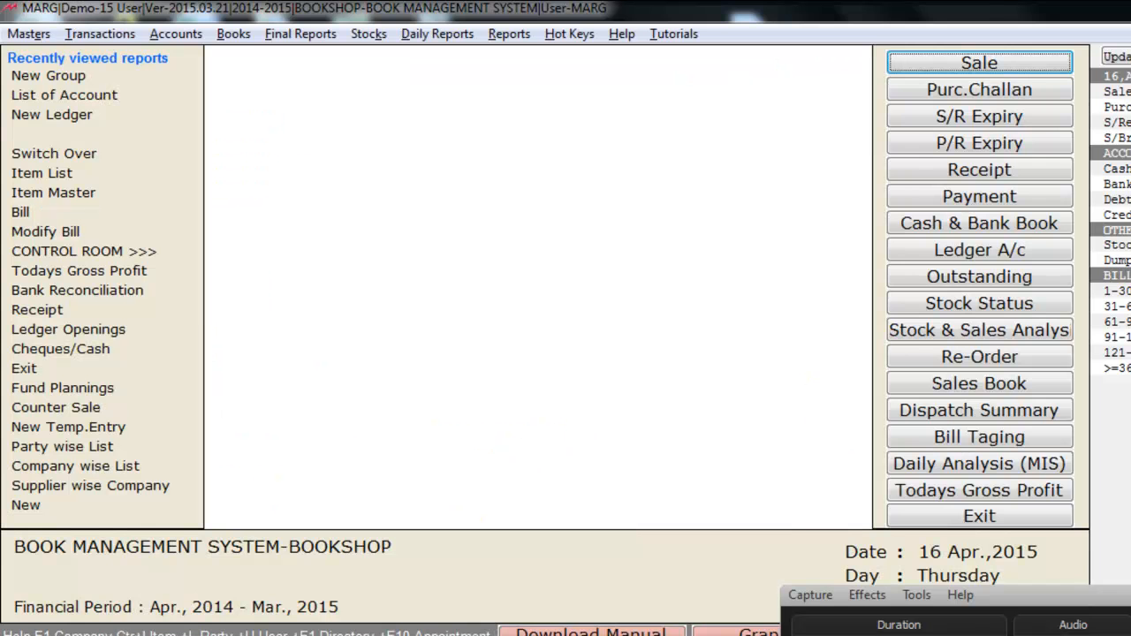
Step: Bring up the Item Master under Inventory Master and start a new product
key(alt+m)
key(Down)
key(Down)
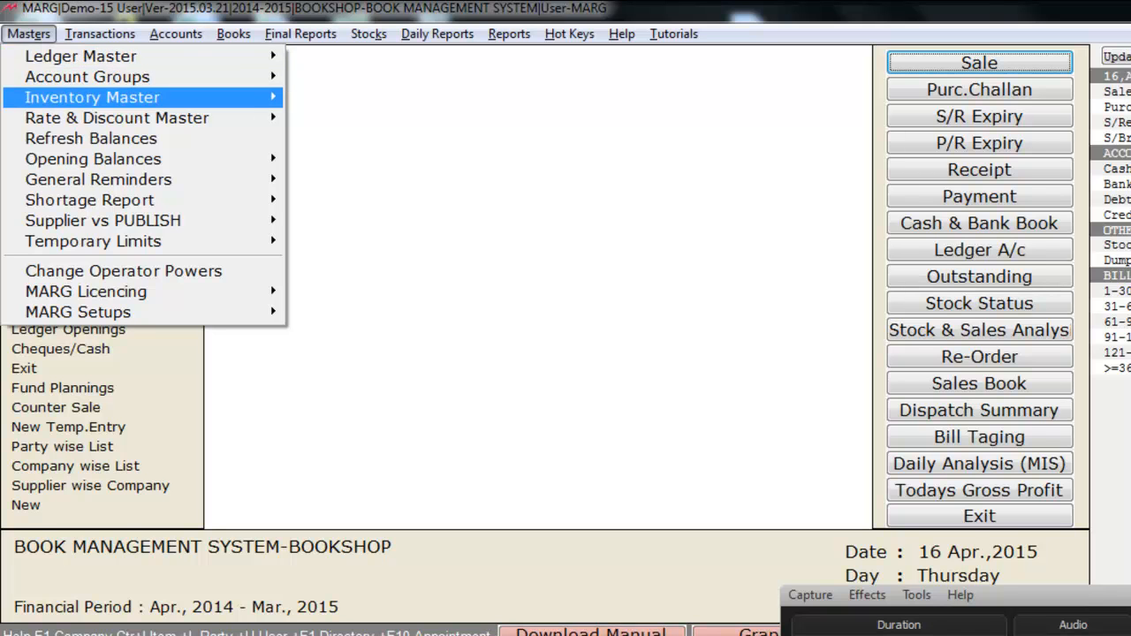
key(Right)
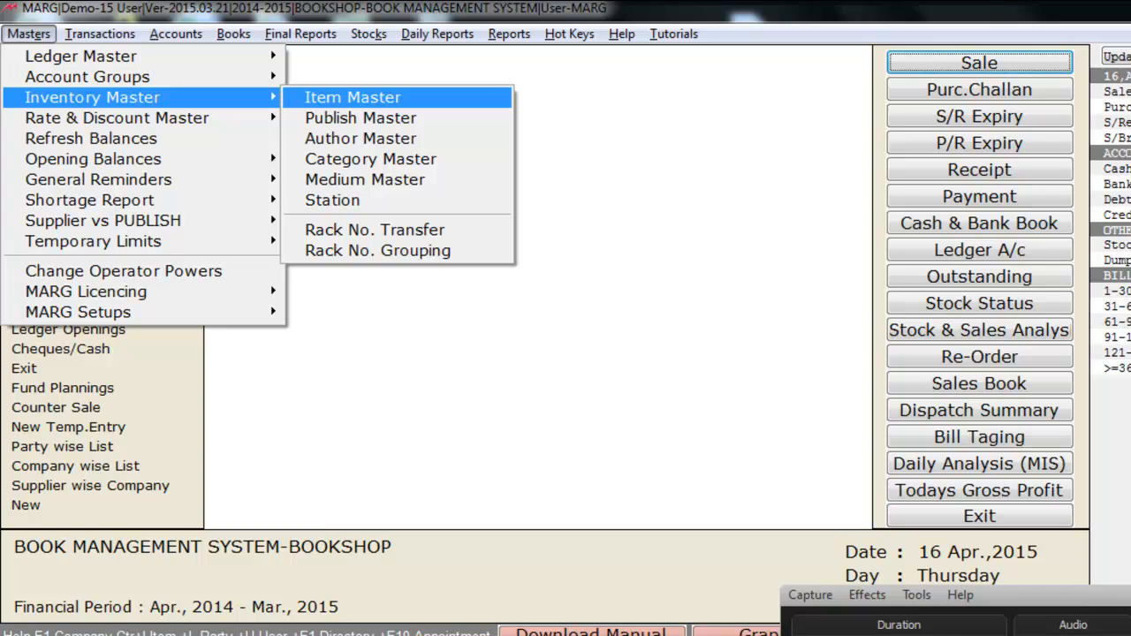
key(Return)
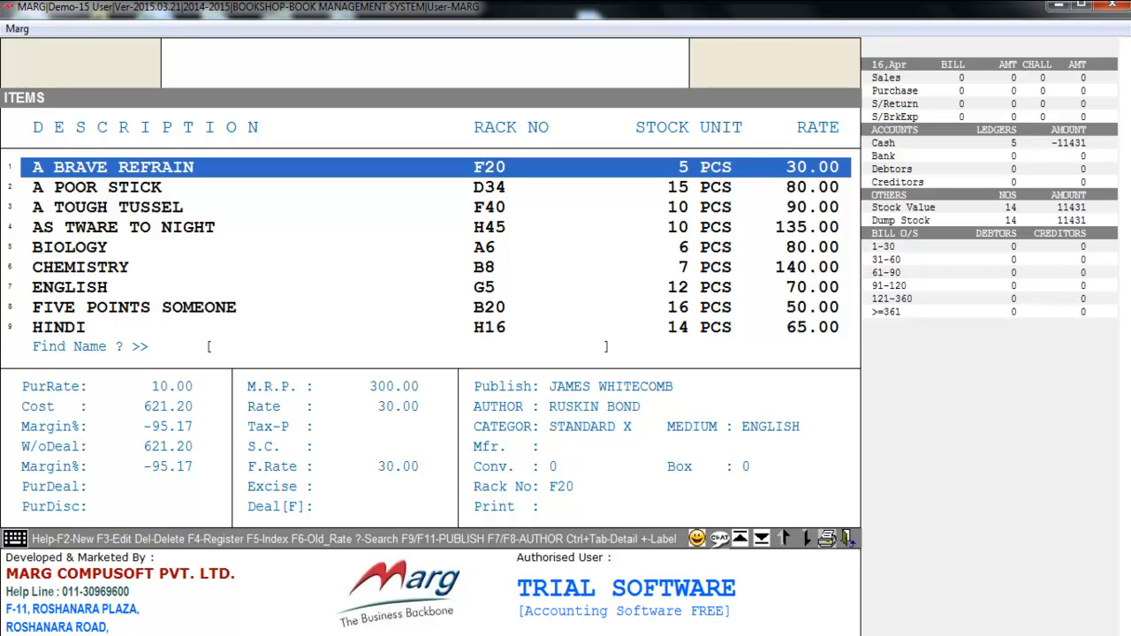
key(F2)
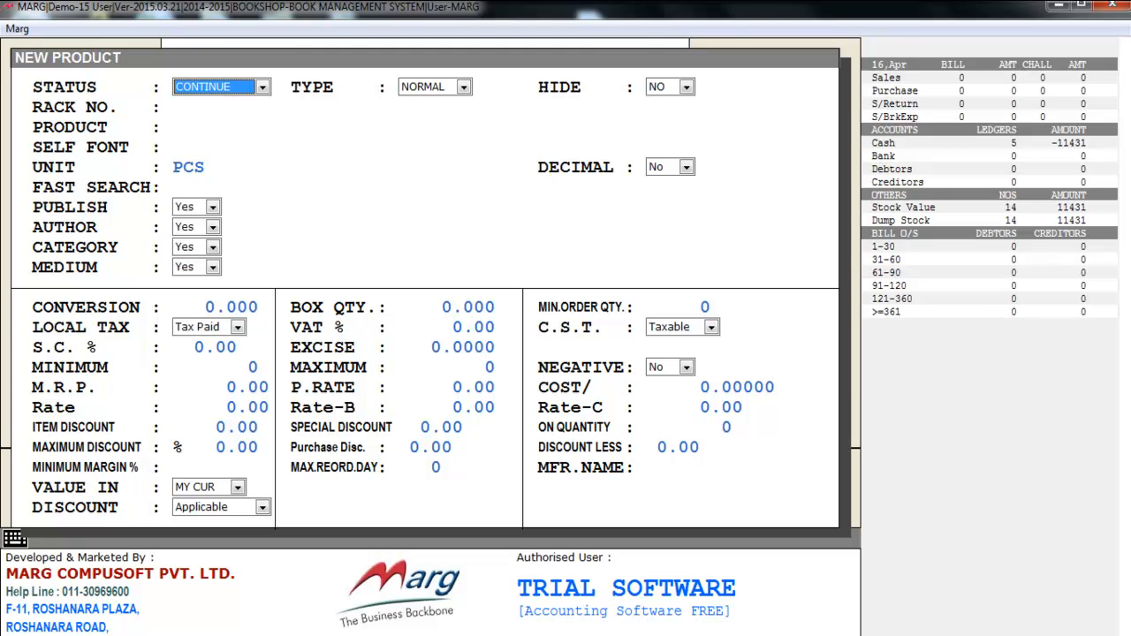
Step: Keep the CONTINUE status, NORMAL type and NO for hide, then enter rack number G7 and product name REVOLUTION 2020
key(Return)
key(Return)
key(Return)
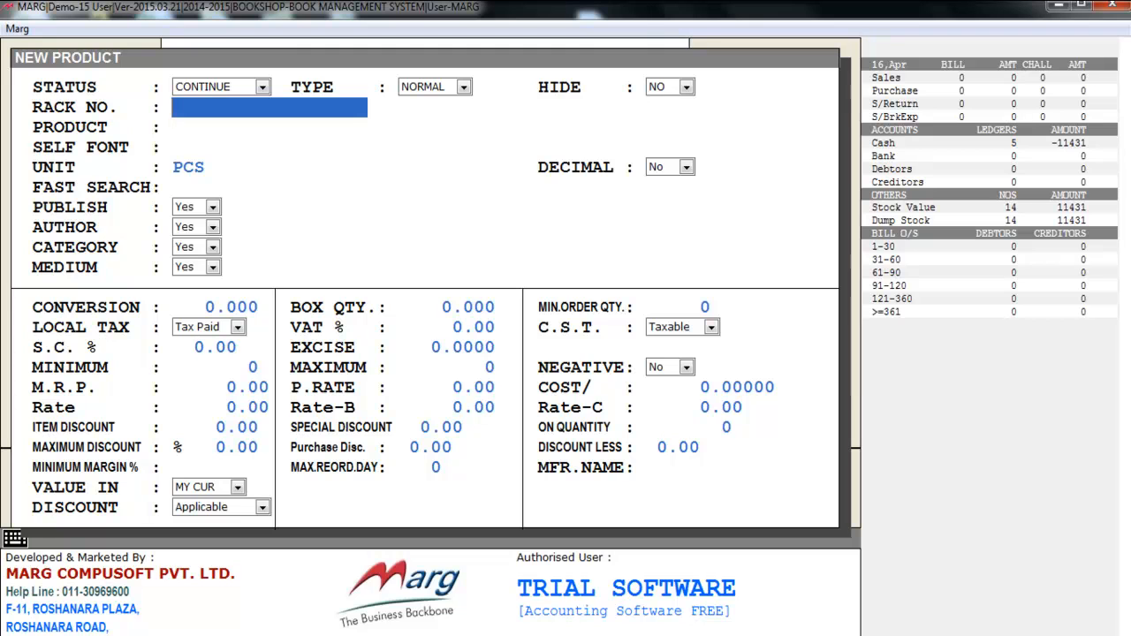
text(G7)
key(Return)
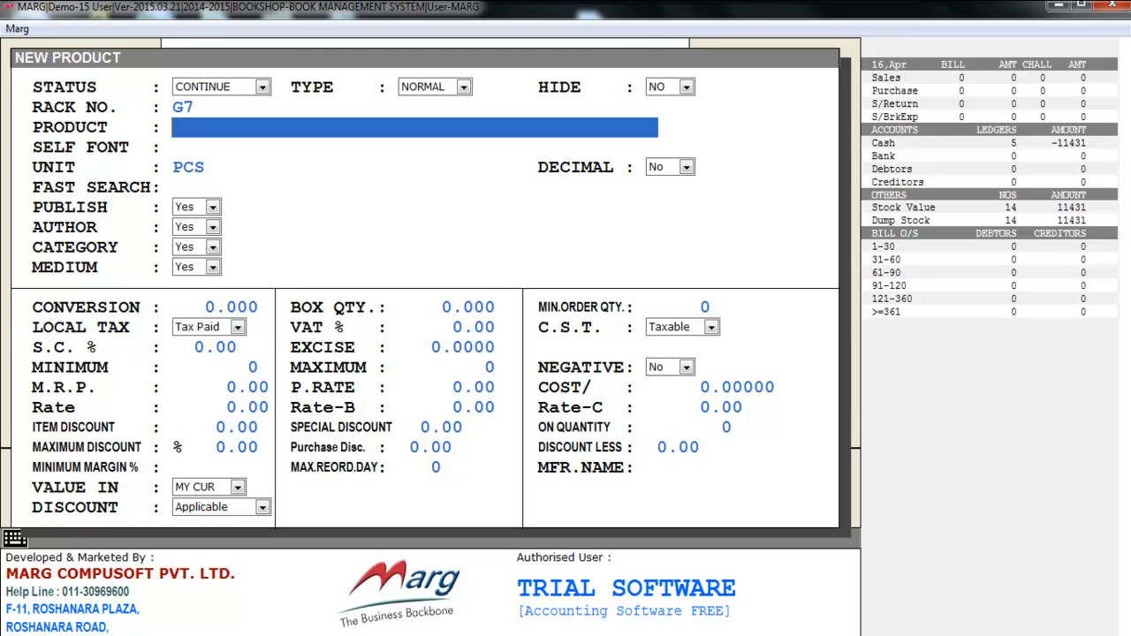
text(REVOLUTION 2020)
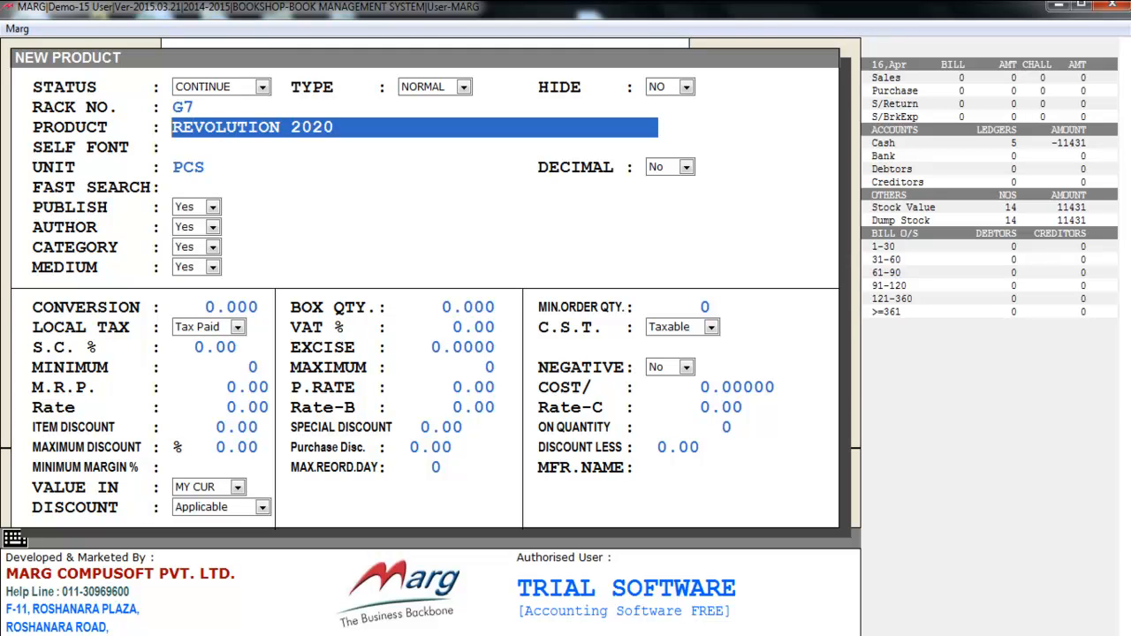
key(Return)
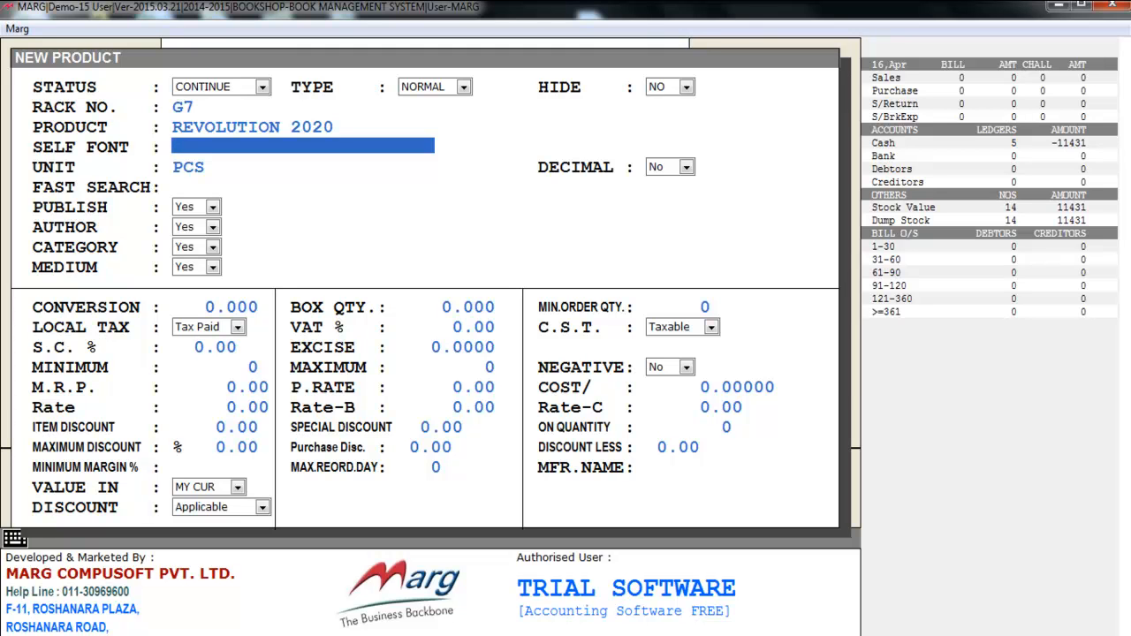
Step: Leave the self font and fast search blank, keep the PCS unit without decimals, and bring up the publisher list
key(Return)
key(Return)
key(Return)
key(Return)
key(space)
key(Up)
key(Return)
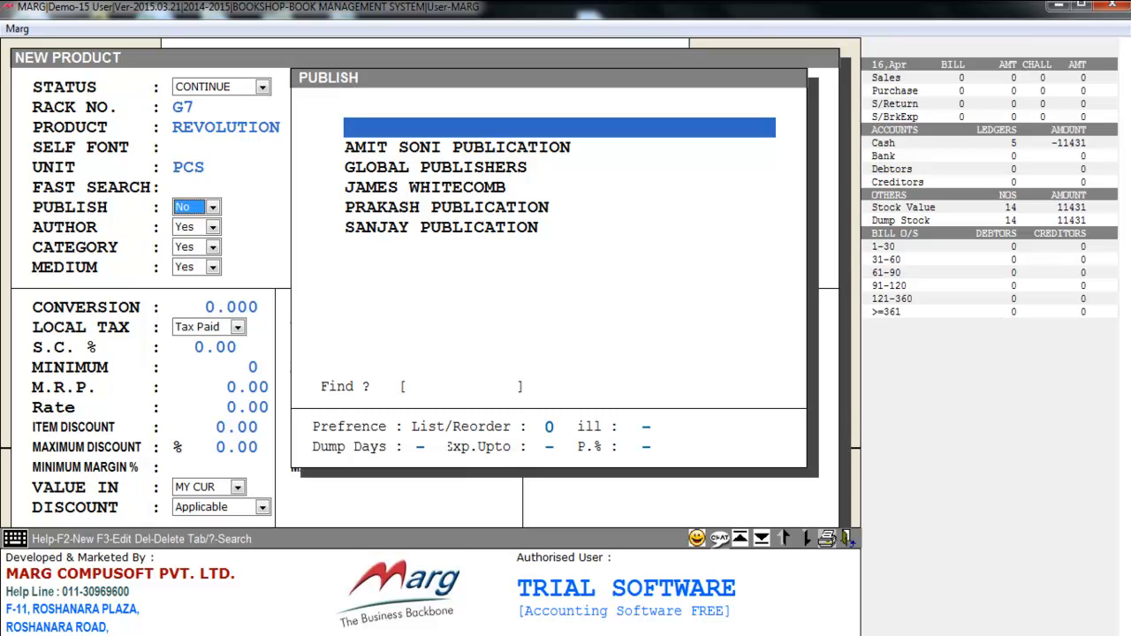
Step: Look at the blank new publisher form, cancel it, and assign PRAKASH PUBLICATION as the product's publisher
key(Down)
key(Down)
key(Down)
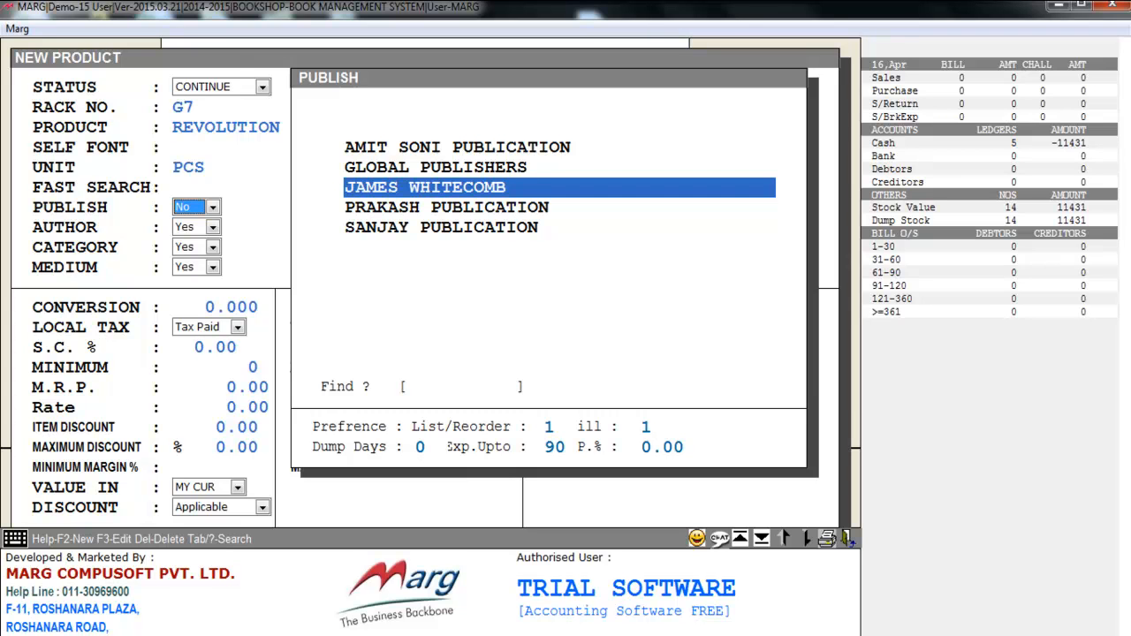
key(Down)
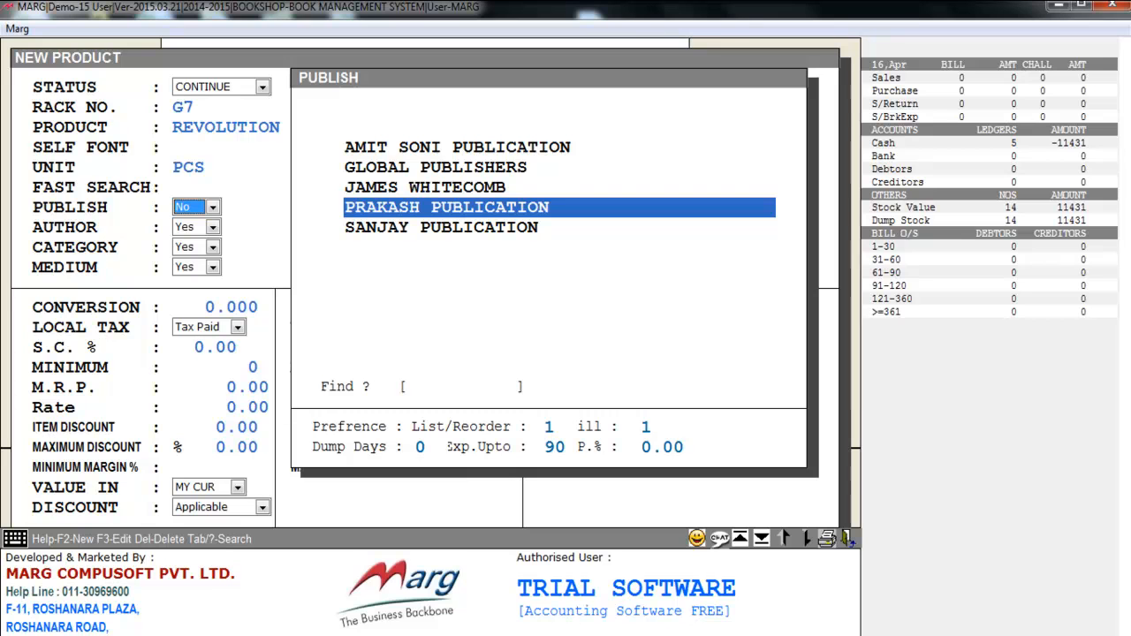
key(Up)
key(Up)
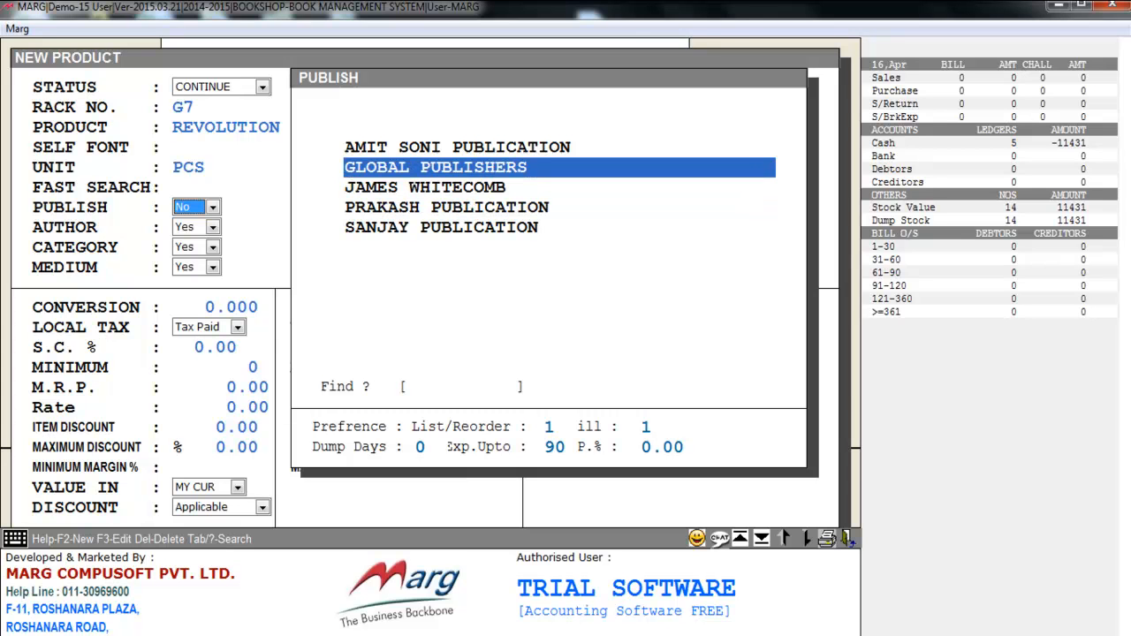
key(F2)
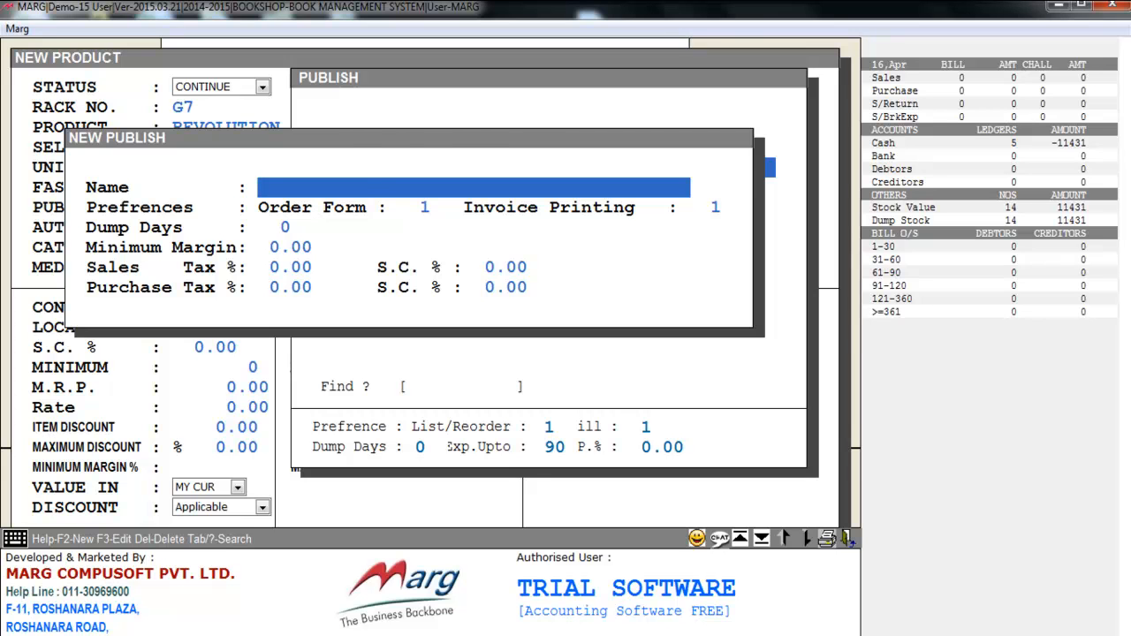
key(Escape)
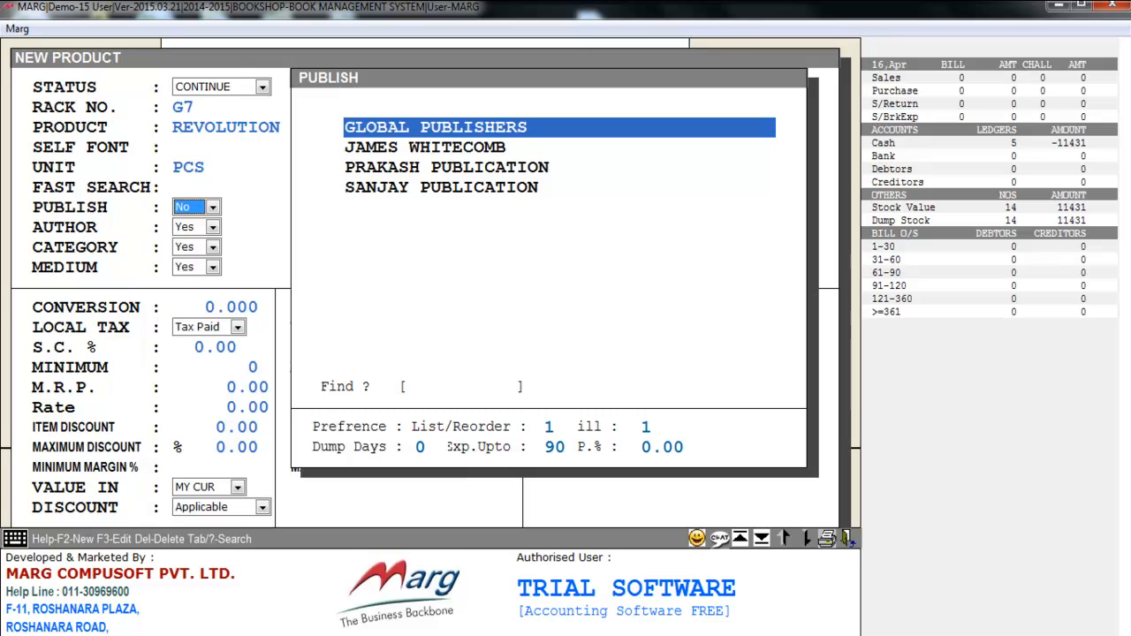
key(Down)
key(Down)
key(Return)
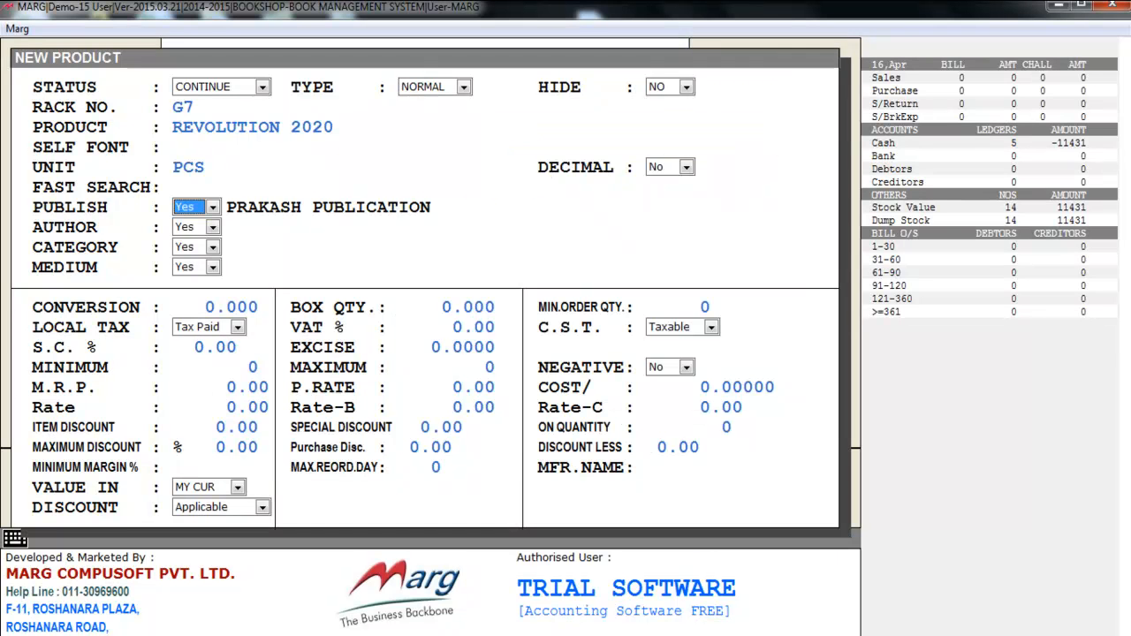
Step: Look at the new author entry in the author list, cancel it, and assign CHETAN BHAGAT as the product's author
key(Return)
key(space)
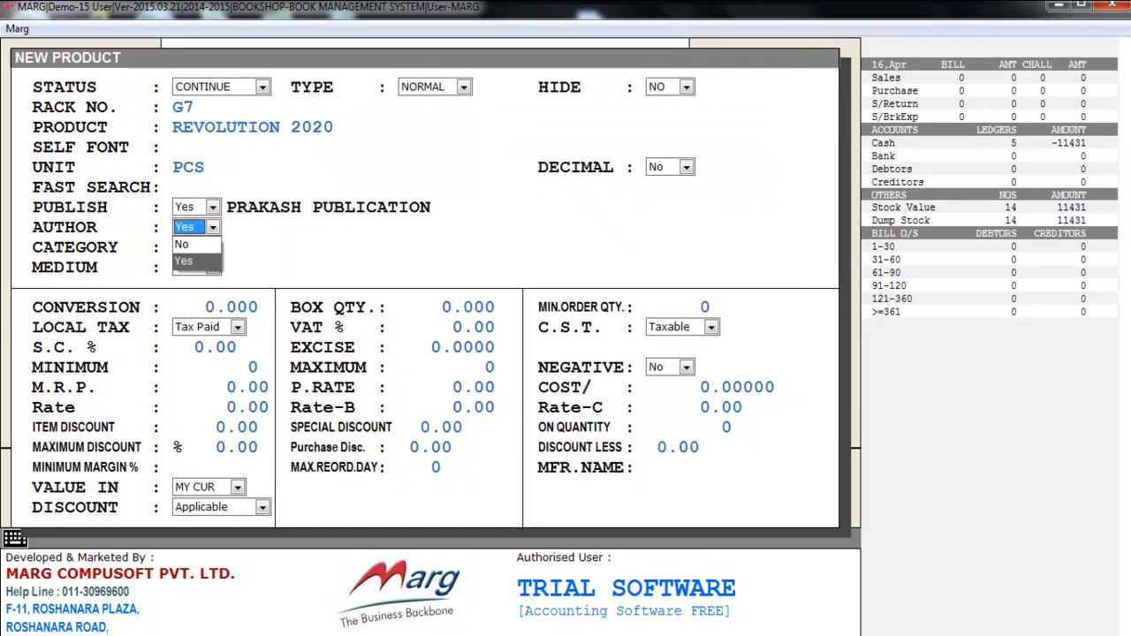
key(Return)
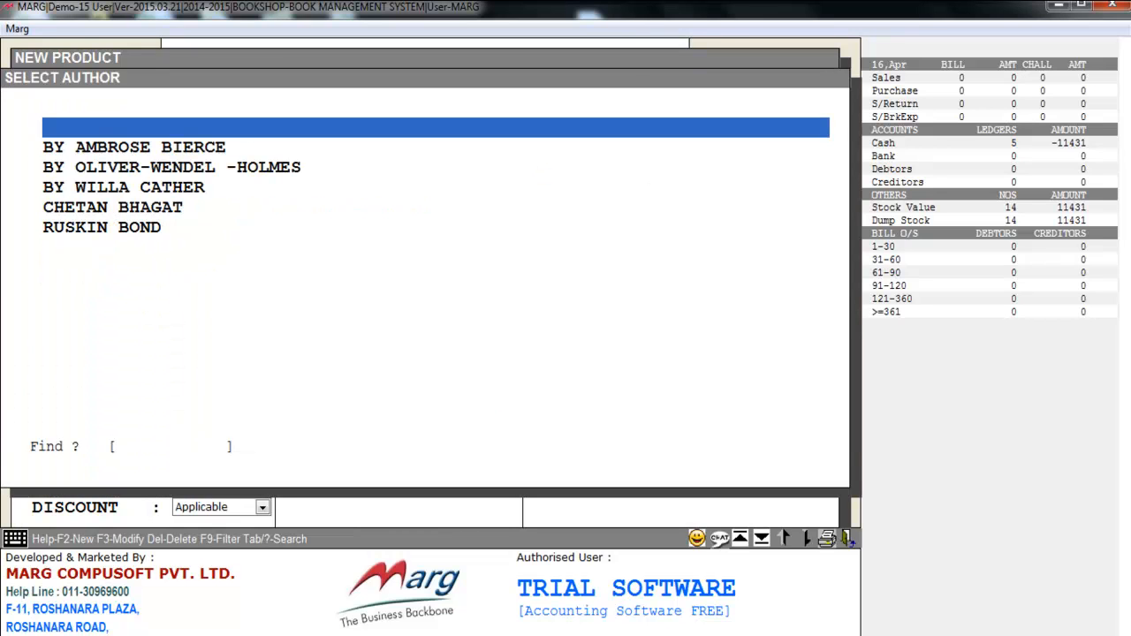
key(Down)
key(Down)
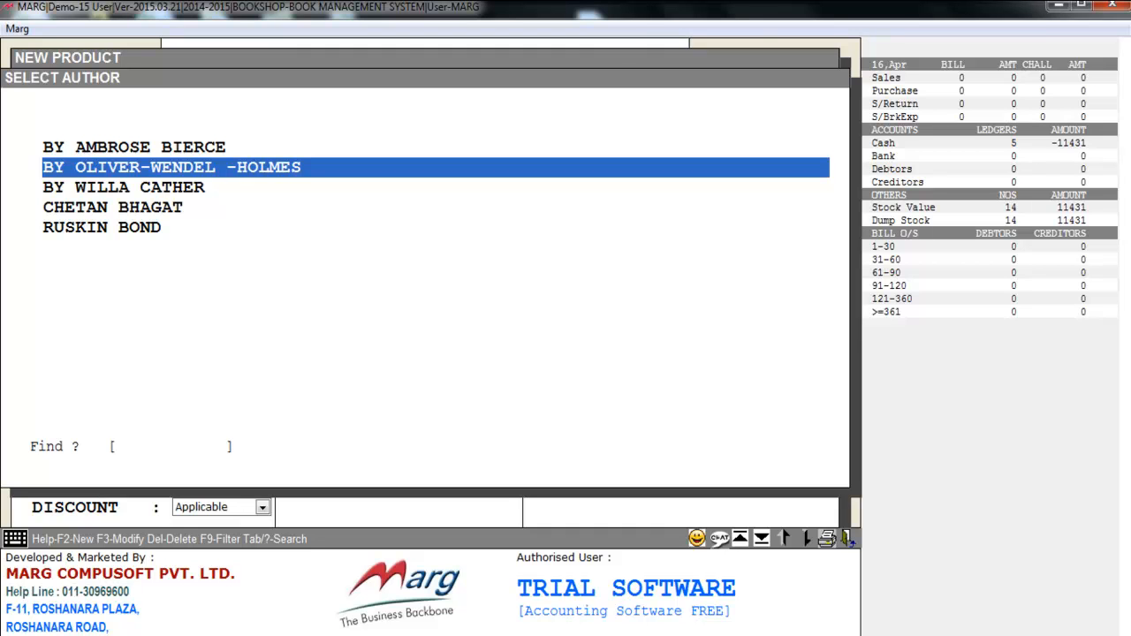
key(F2)
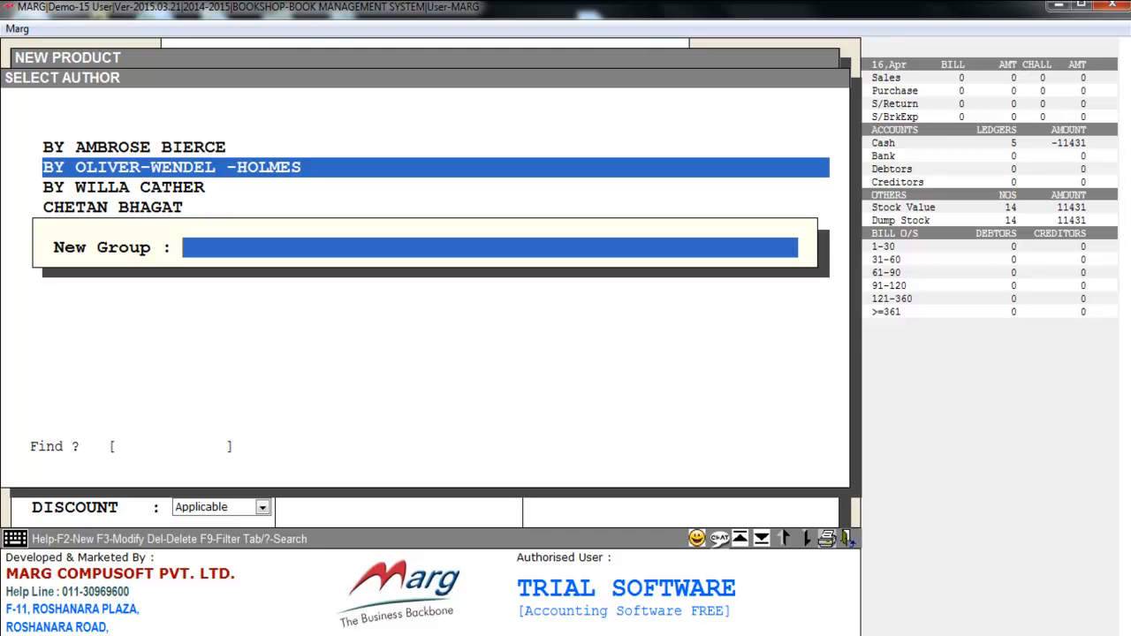
key(Escape)
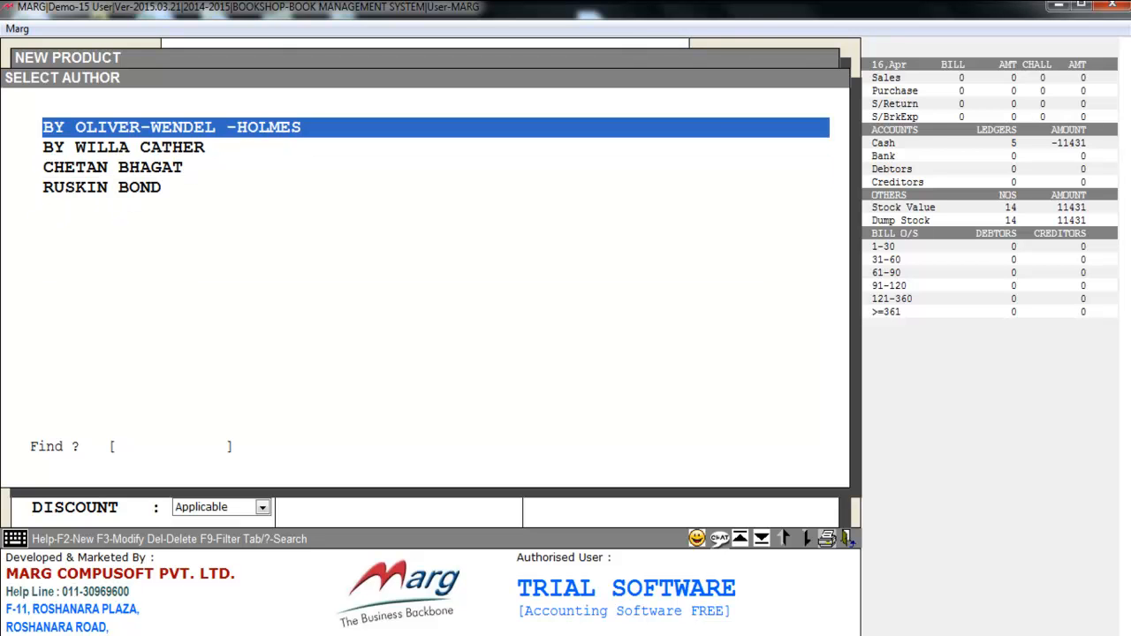
key(Down)
key(Down)
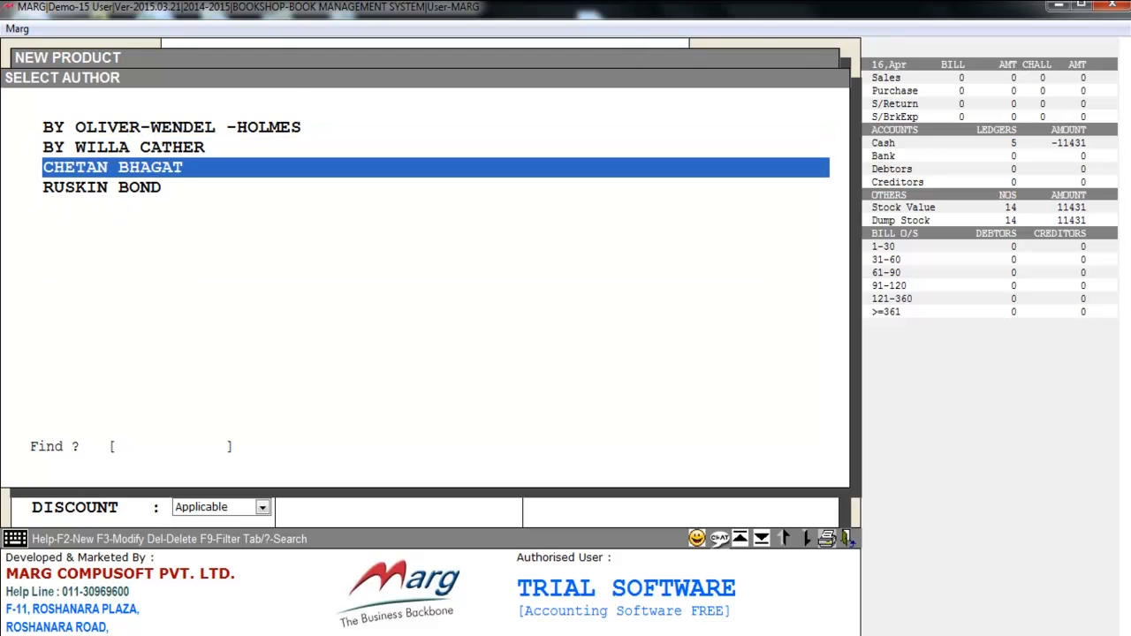
key(Return)
key(Return)
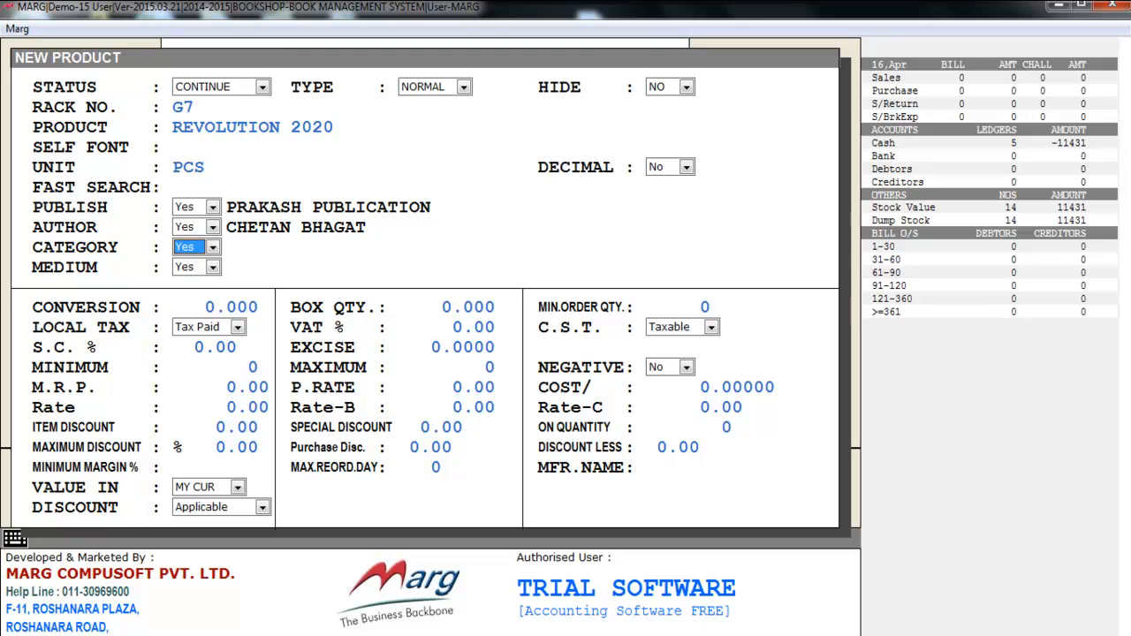
Step: Look at the new category form in the category list, cancel it, and assign NOVELS as the product's category
key(alt+Down)
key(Down)
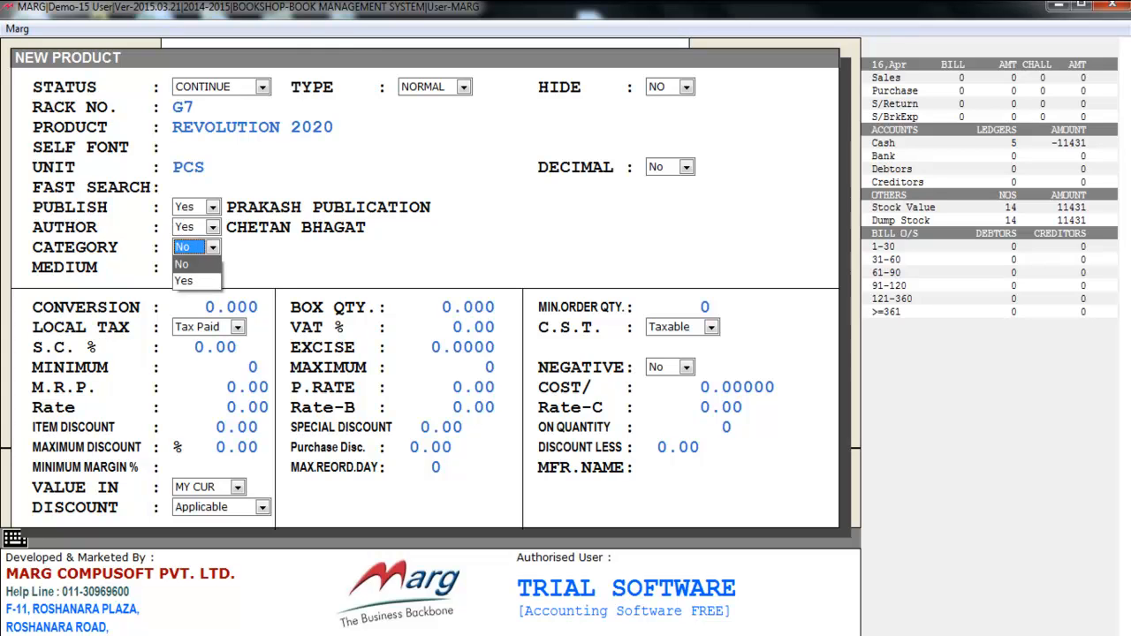
key(Return)
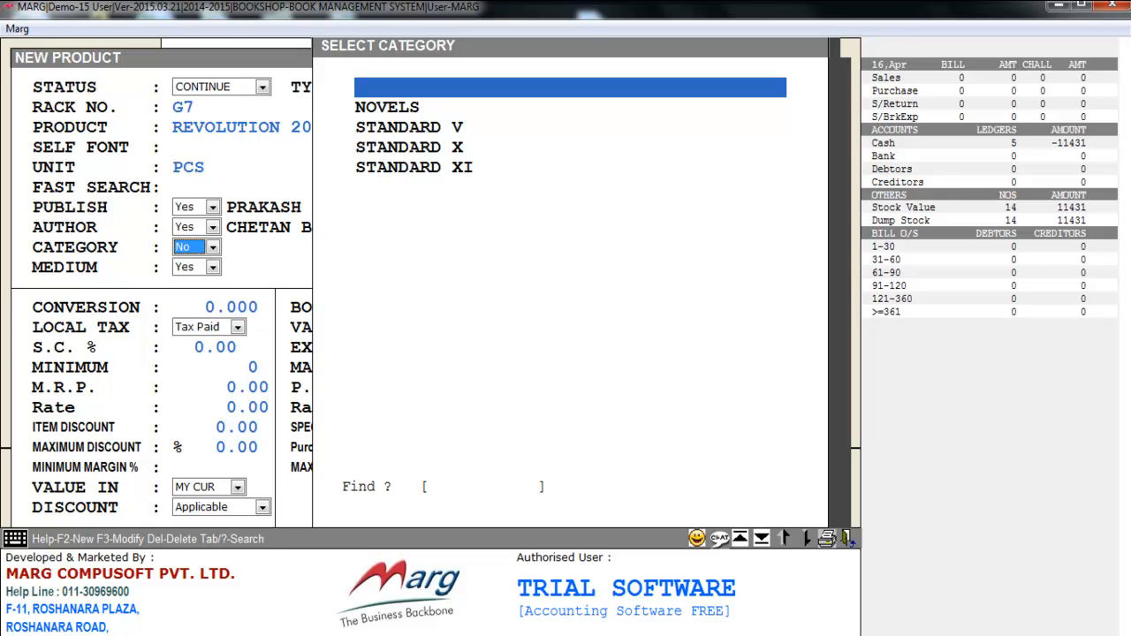
key(F2)
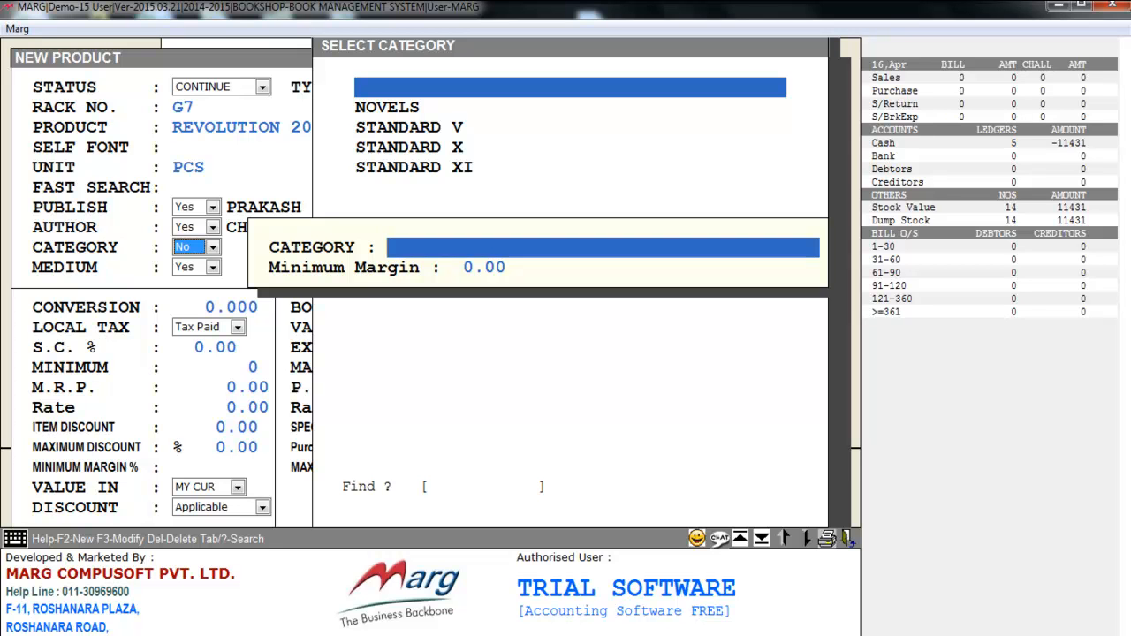
key(Escape)
key(Down)
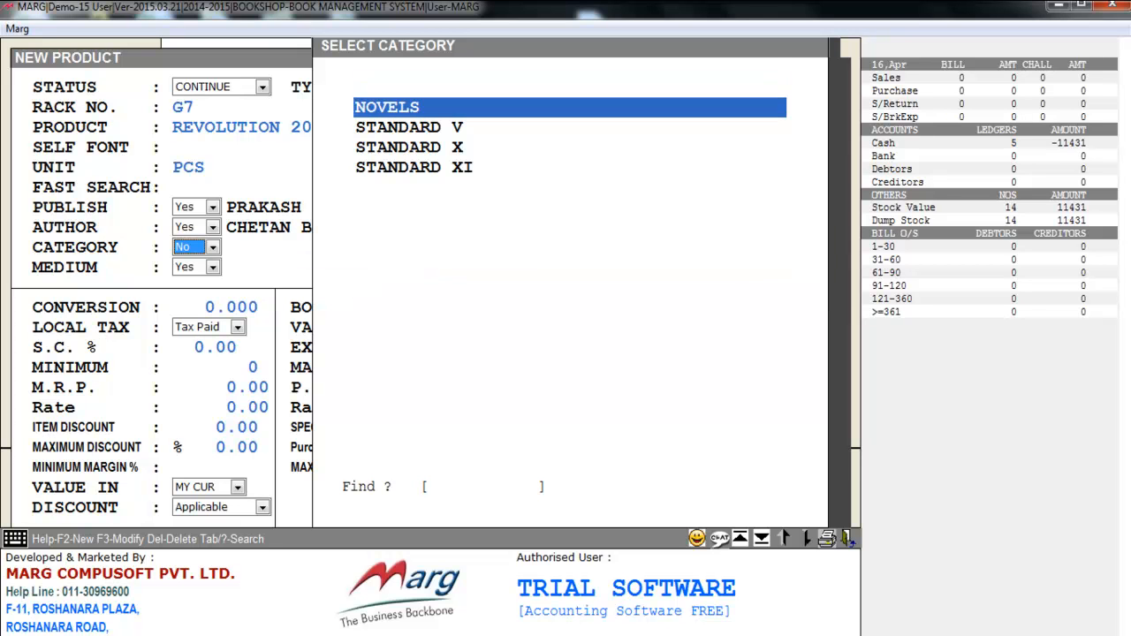
key(Return)
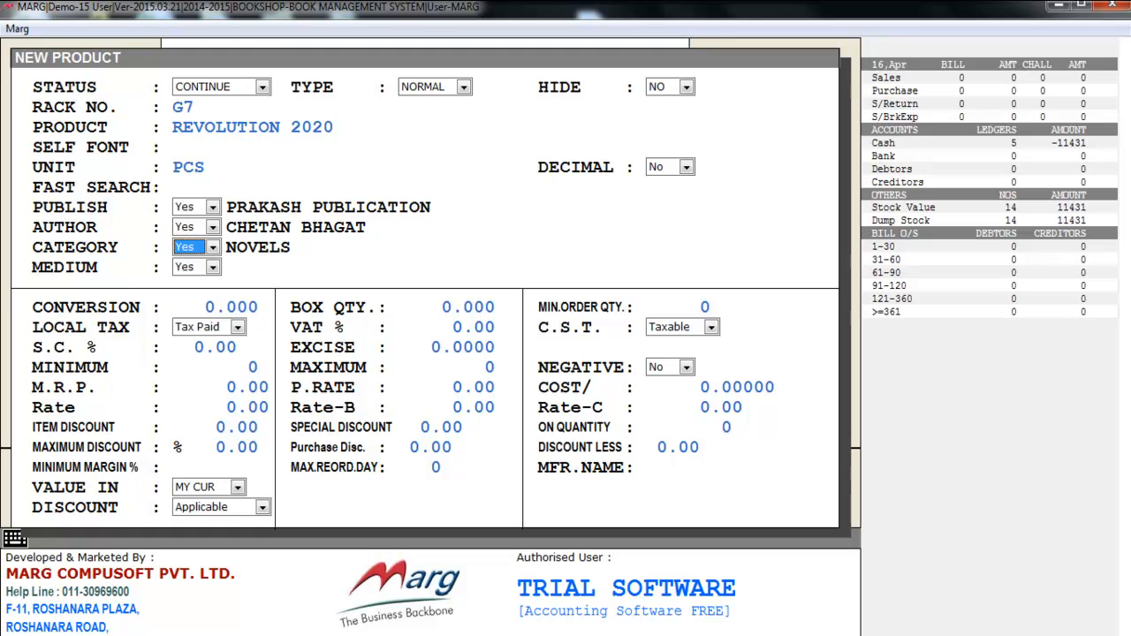
Step: Look at the medium list and its new entry form, then cancel both, leaving the product's medium set to No
key(Return)
key(space)
key(Return)
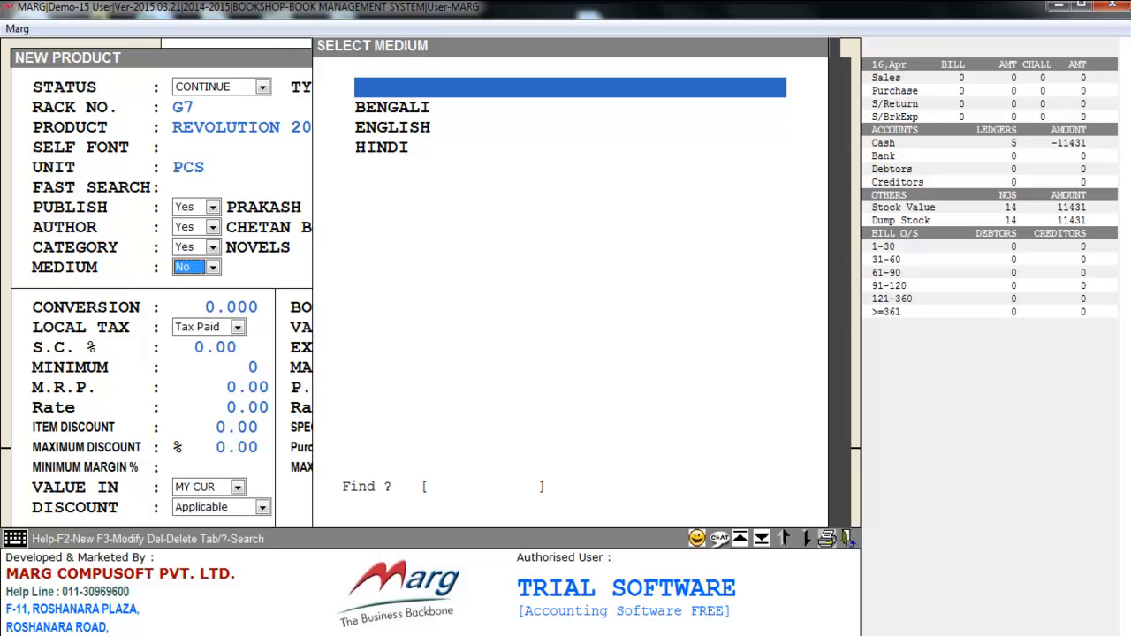
key(F2)
key(Escape)
key(Escape)
Step: Keep the product's medium as No and accept the default quantity, tax, rate, discount and minimum margin values
key(Return)
key(Return)
key(Return)
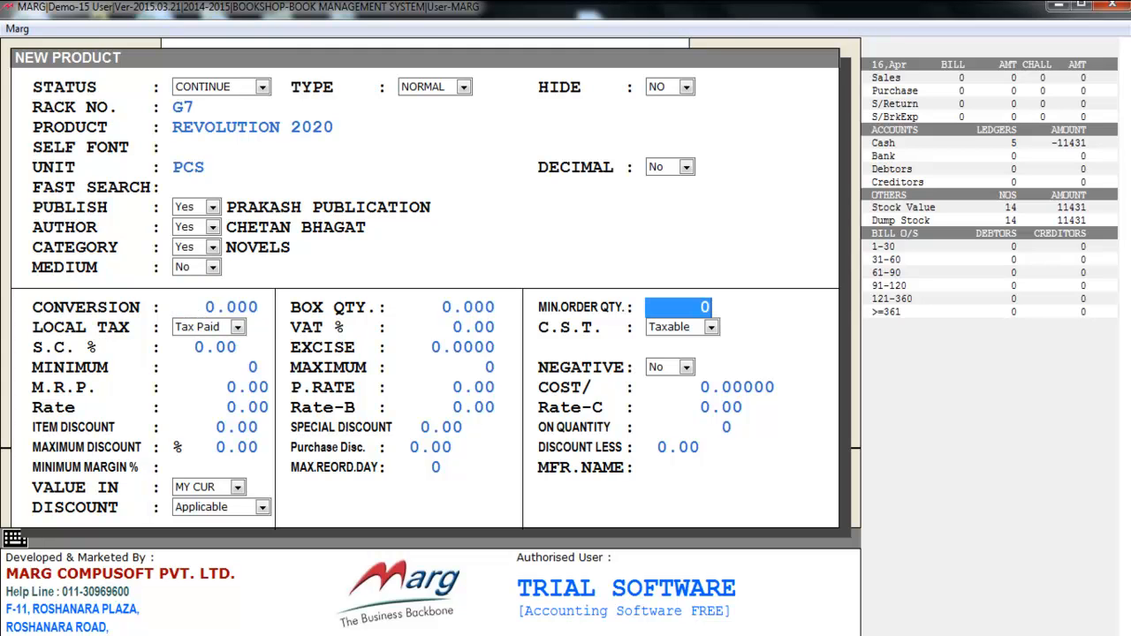
key(Return)
key(Return)
key(Return)
key(Return)
key(Return)
key(Return)
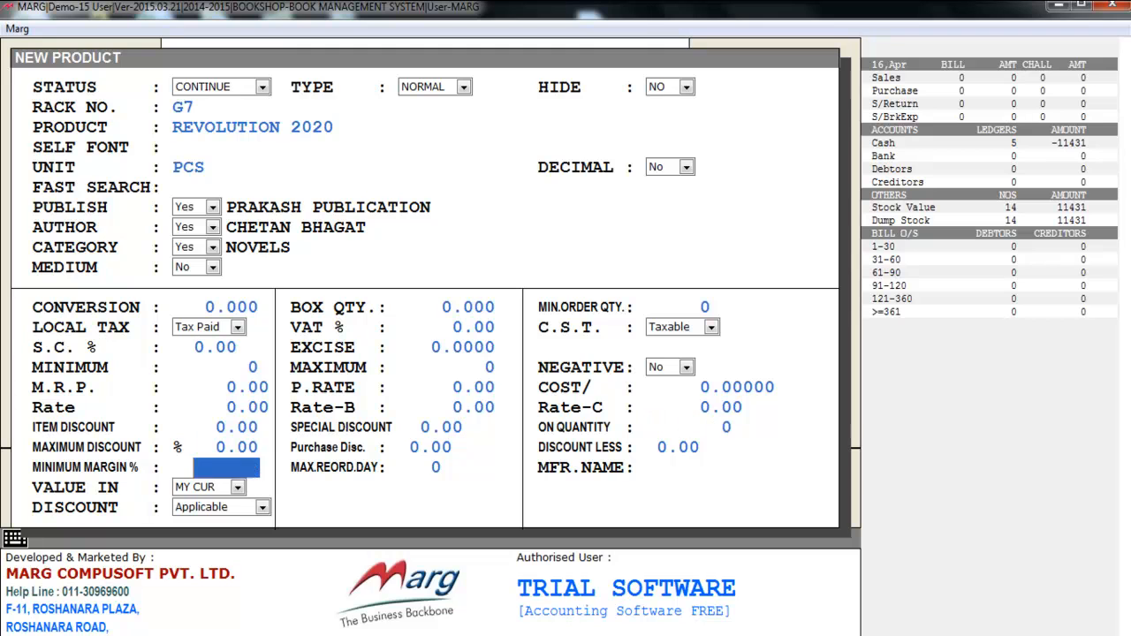
key(Return)
key(Return)
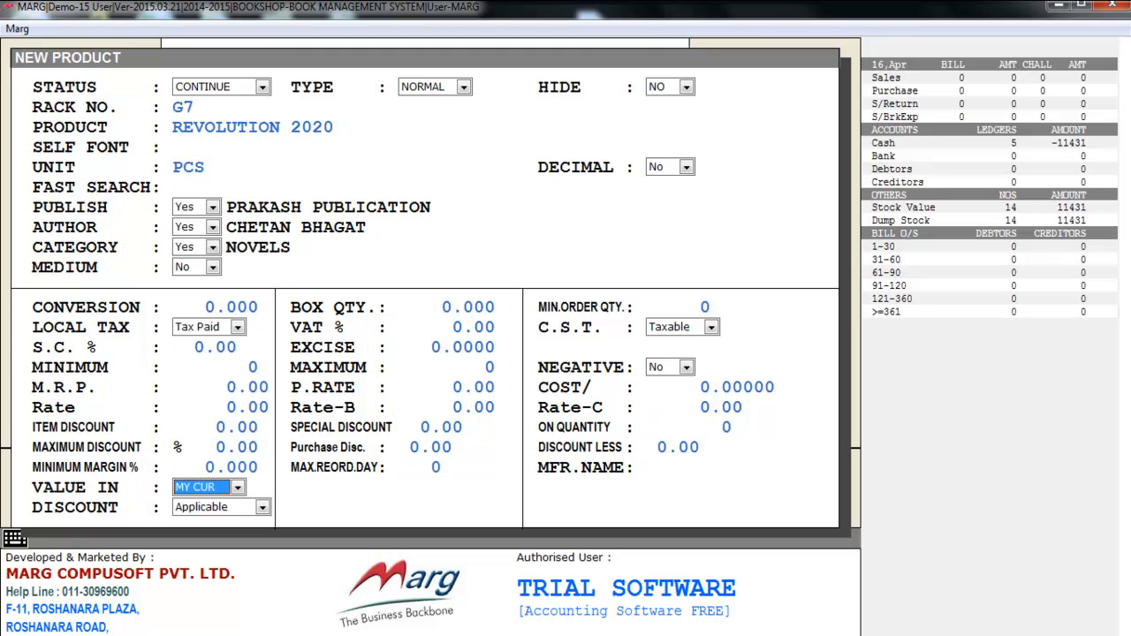
Step: Look through the currency options for the product's value, including POUNDS and RUBLES, and keep MY CUR
key(space)
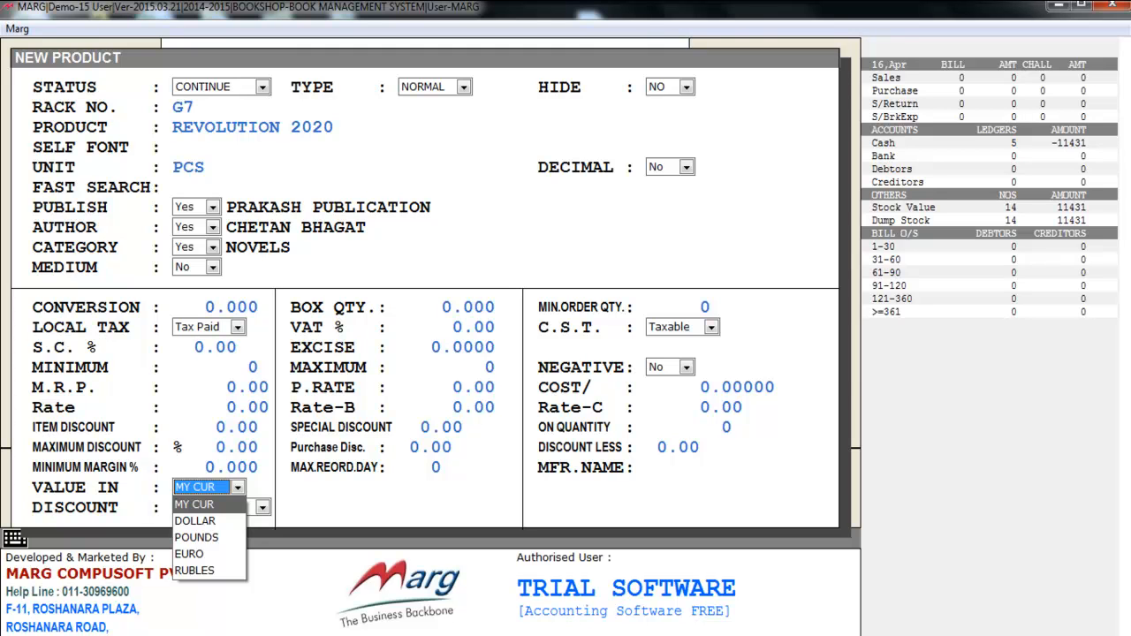
key(Down)
key(Down)
key(Down)
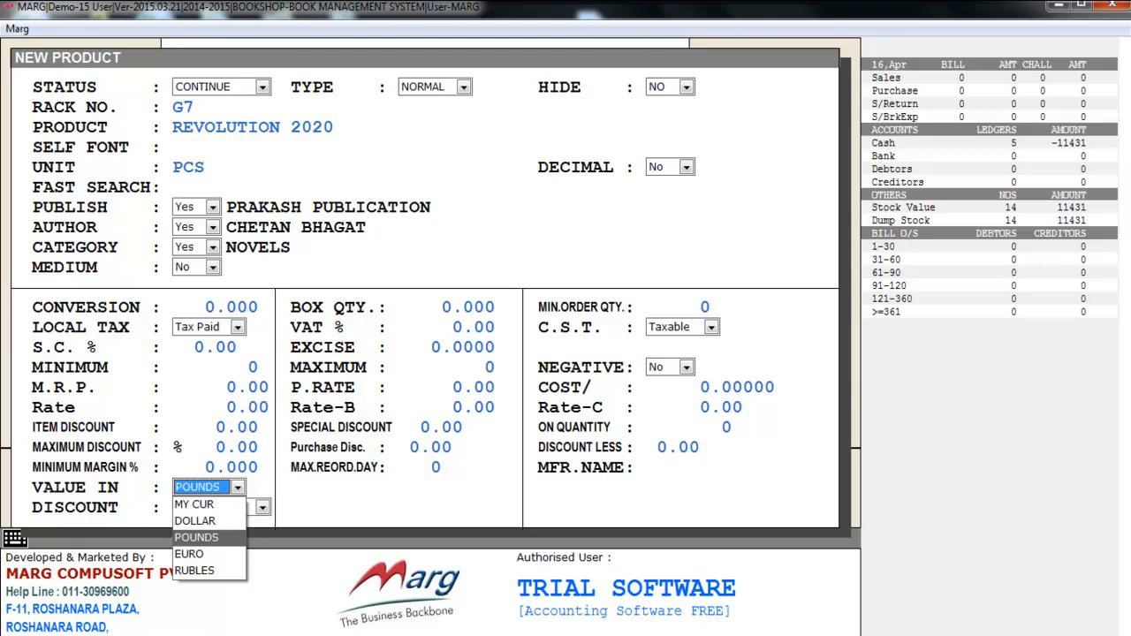
key(Down)
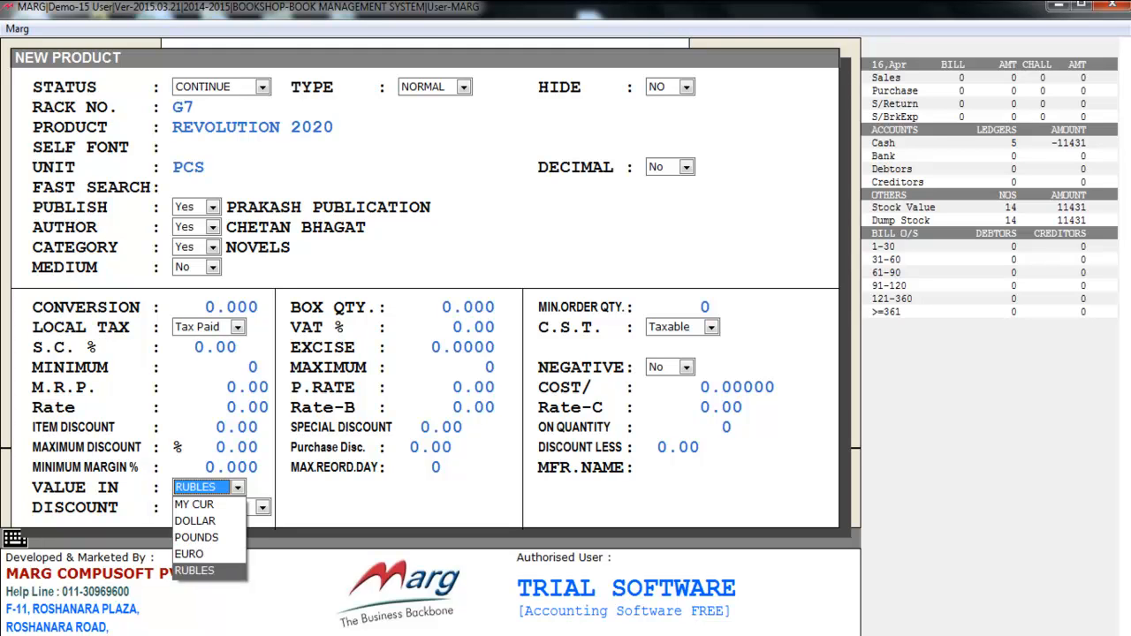
key(Up)
key(Up)
key(Up)
key(Up)
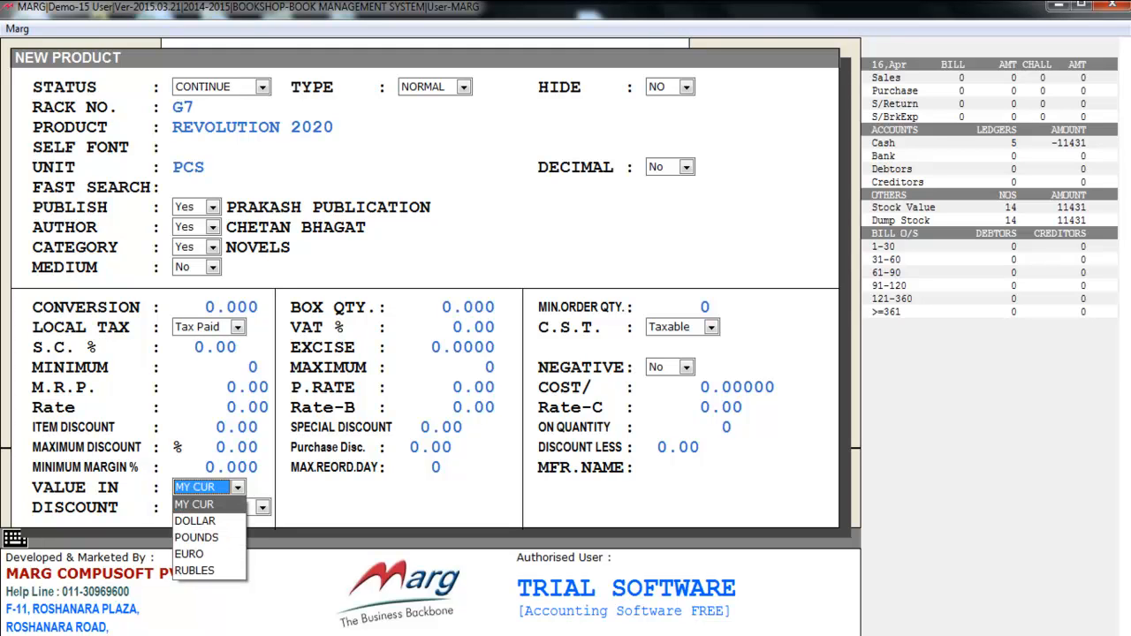
key(Return)
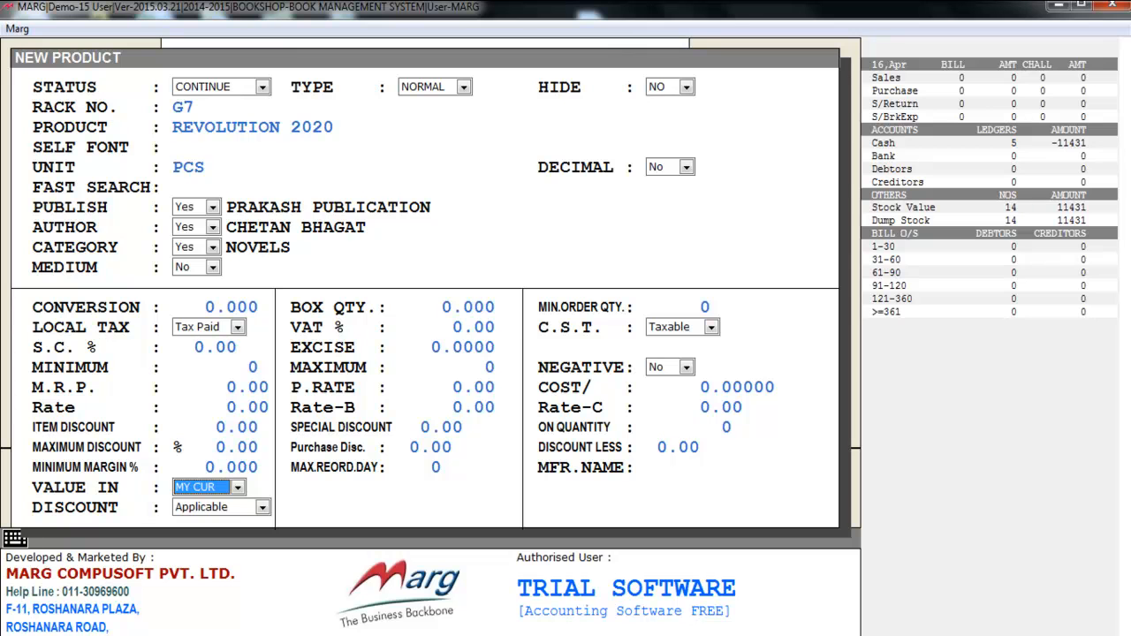
Step: Accept the product's default discount setting, save REVOLUTION 2020, and close the blank new product form
key(Return)
key(Return)
key(Return)
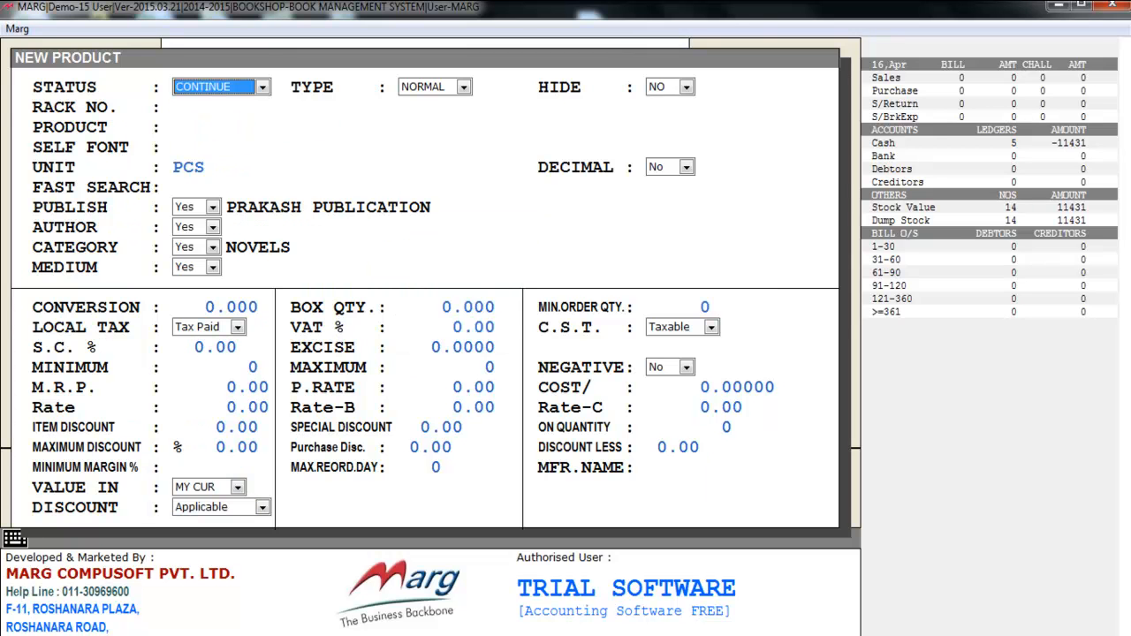
key(Escape)
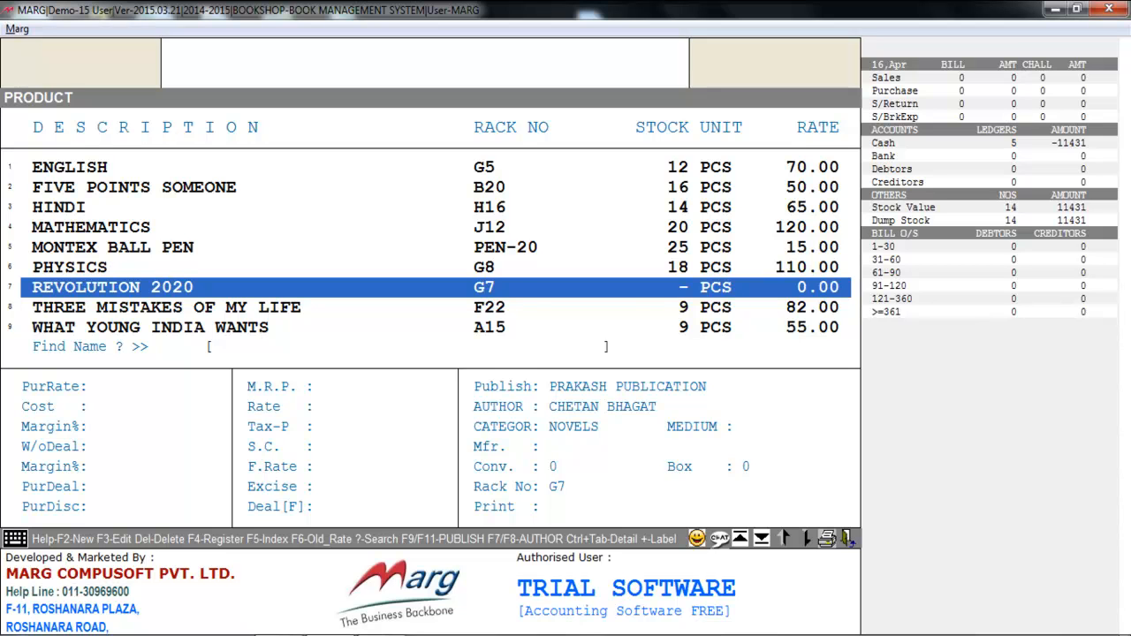
Step: Look at the modification form for REVOLUTION 2020 and exit it without saving
key(F3)
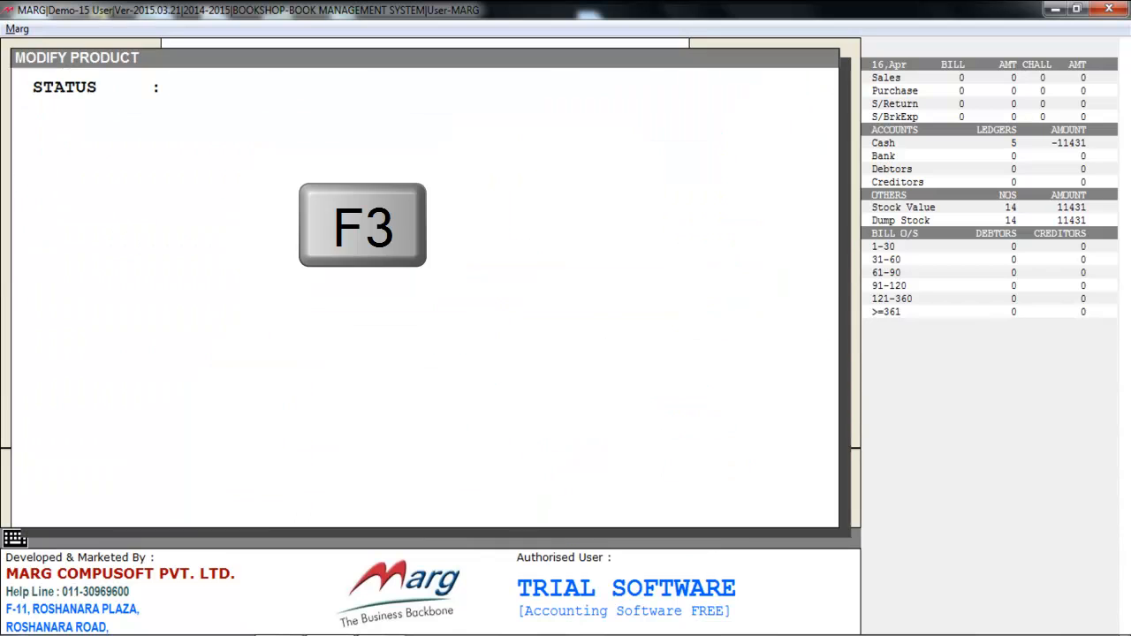
key(Escape)
key(Right)
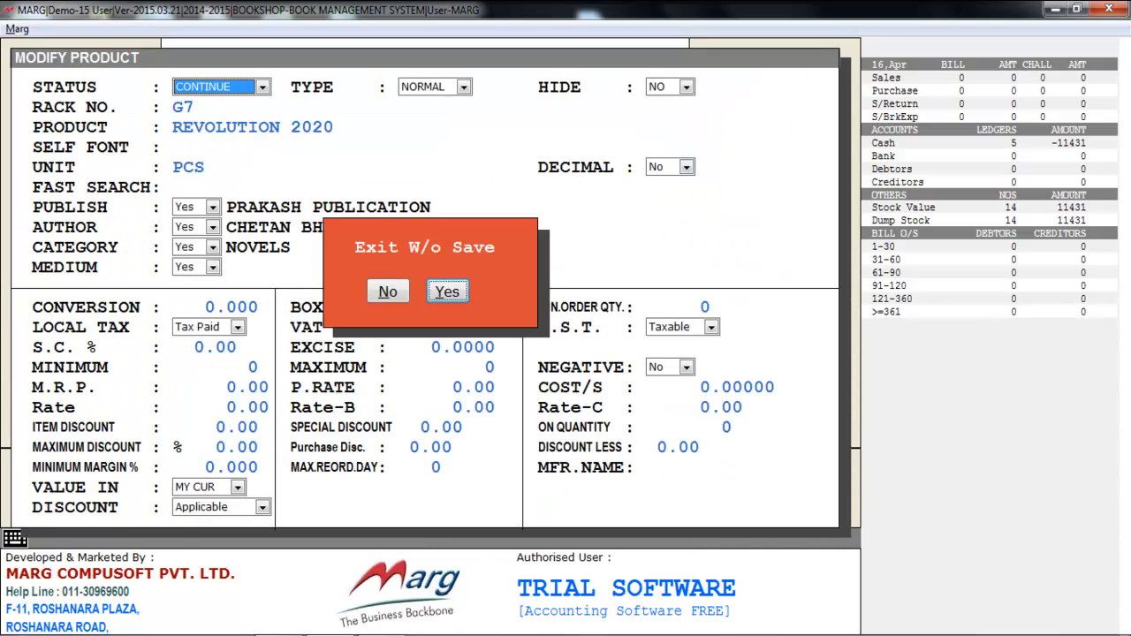
key(Return)
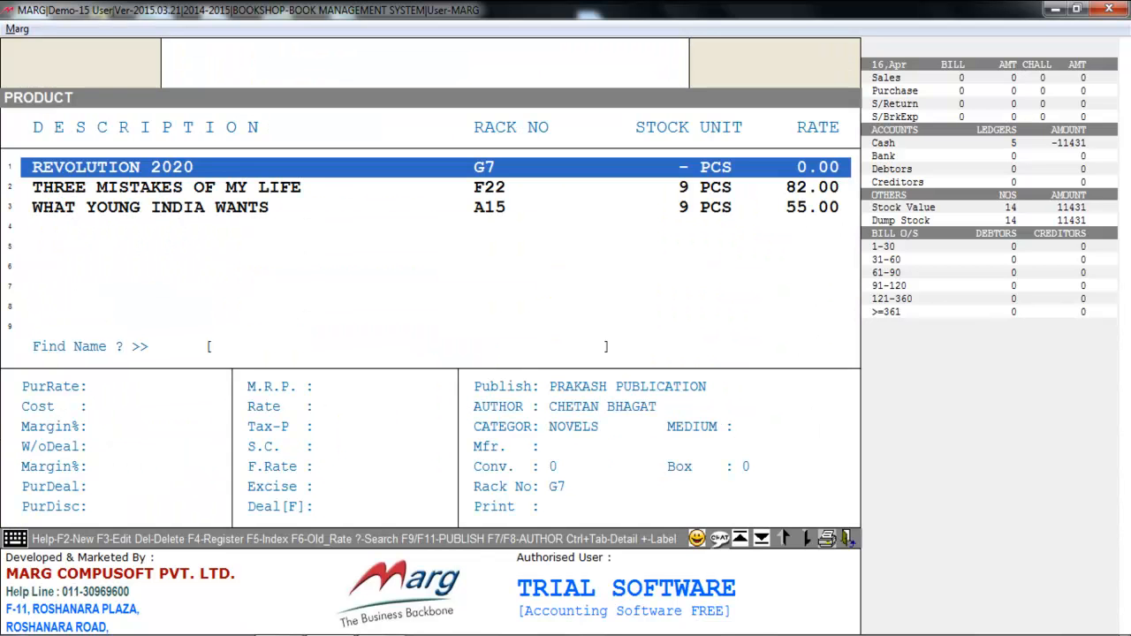
key(Delete)
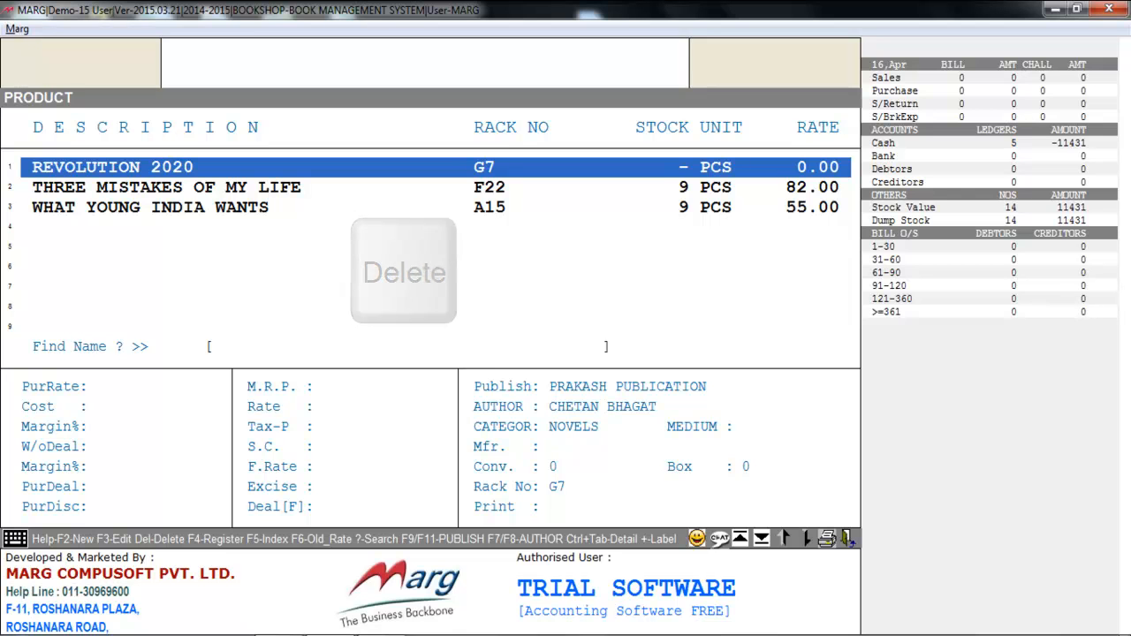
Step: Examine the rate, cost, margin, publisher and author details of A POOR STICK and A TOUGH TUSSEL in the product list
key(Up)
key(Up)
key(Up)
key(Up)
key(Up)
key(Up)
key(Up)
key(Up)
key(Up)
key(Up)
key(Up)
key(Up)
key(Down)
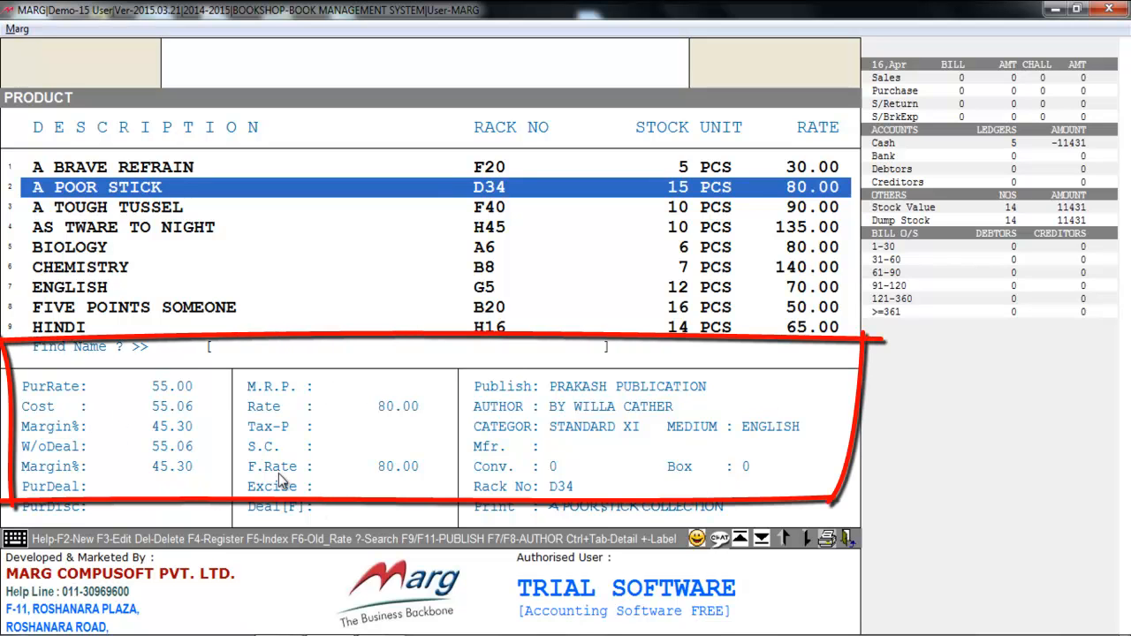
key(Down)
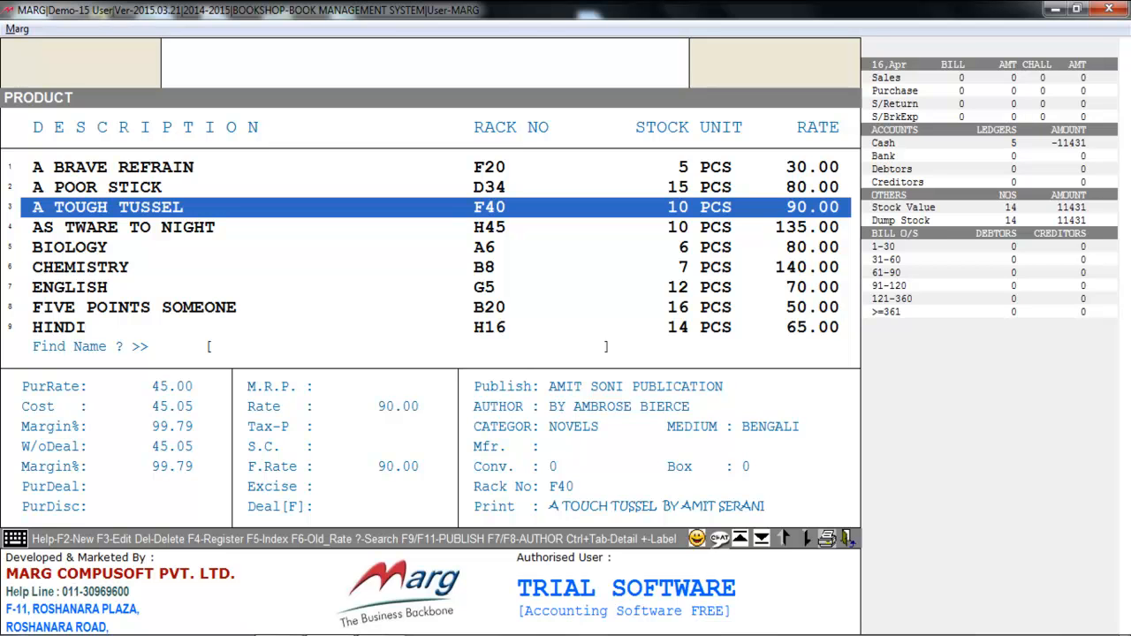
Step: Leave the product list and look over the publisher, author, category and medium masters under Inventory Master
key(Escape)
key(alt+m)
key(Down)
key(Down)
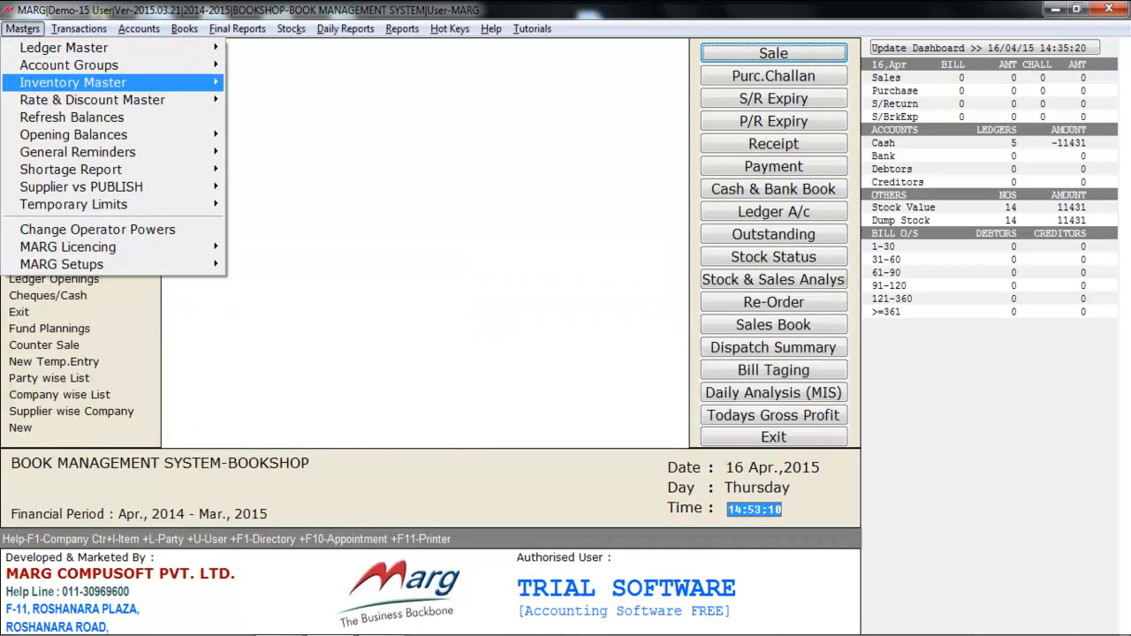
key(Right)
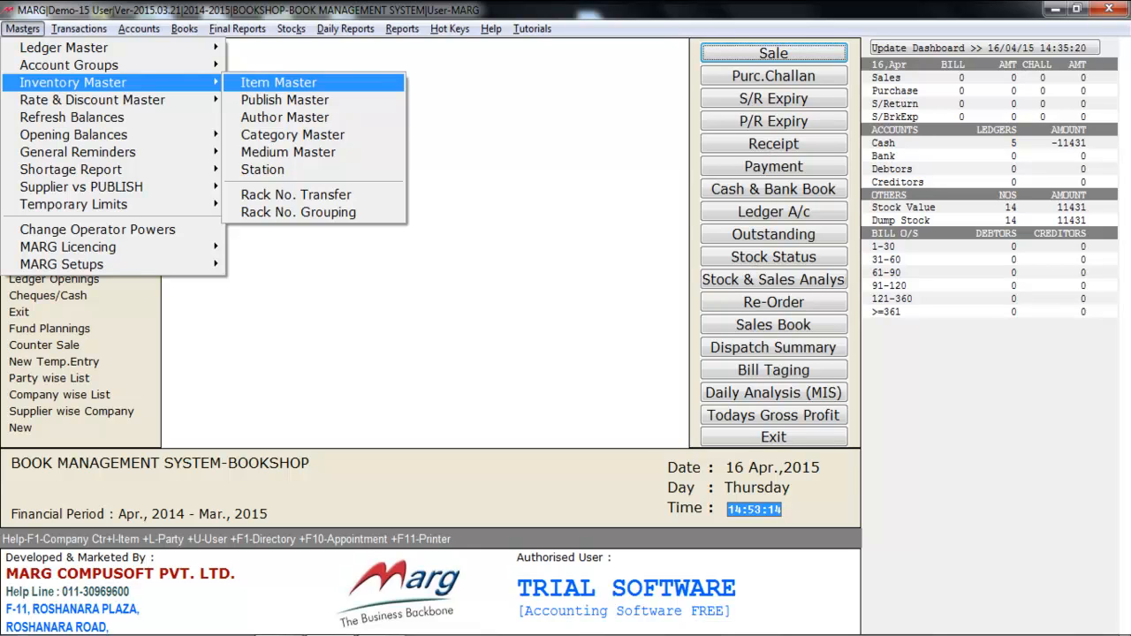
key(Down)
key(Down)
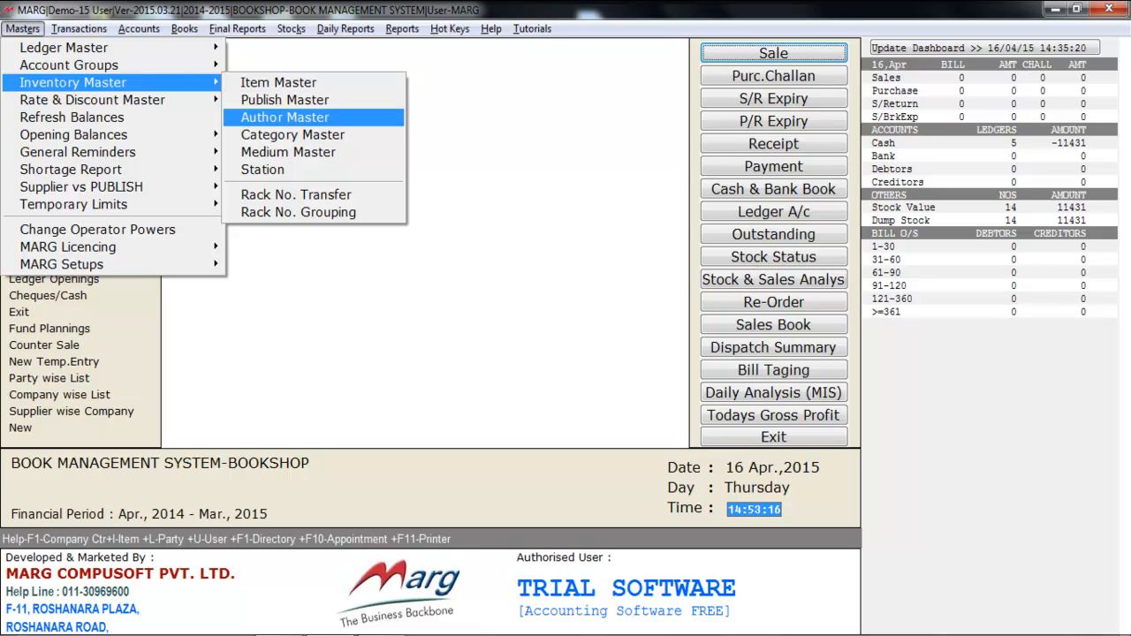
key(Down)
key(Down)
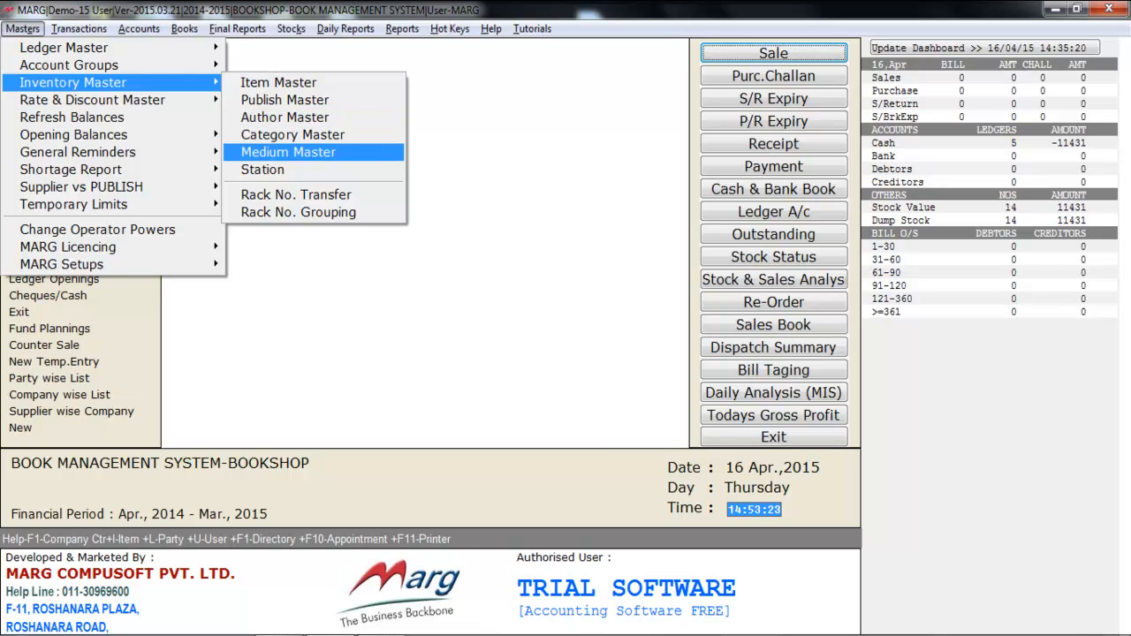
key(Up)
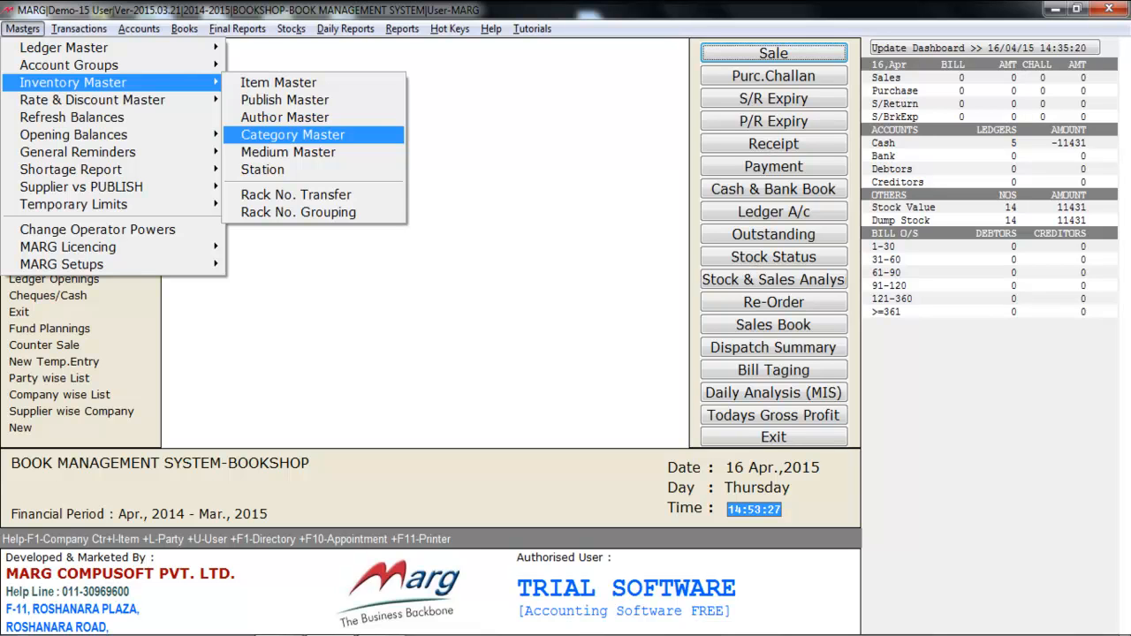
key(Up)
key(Up)
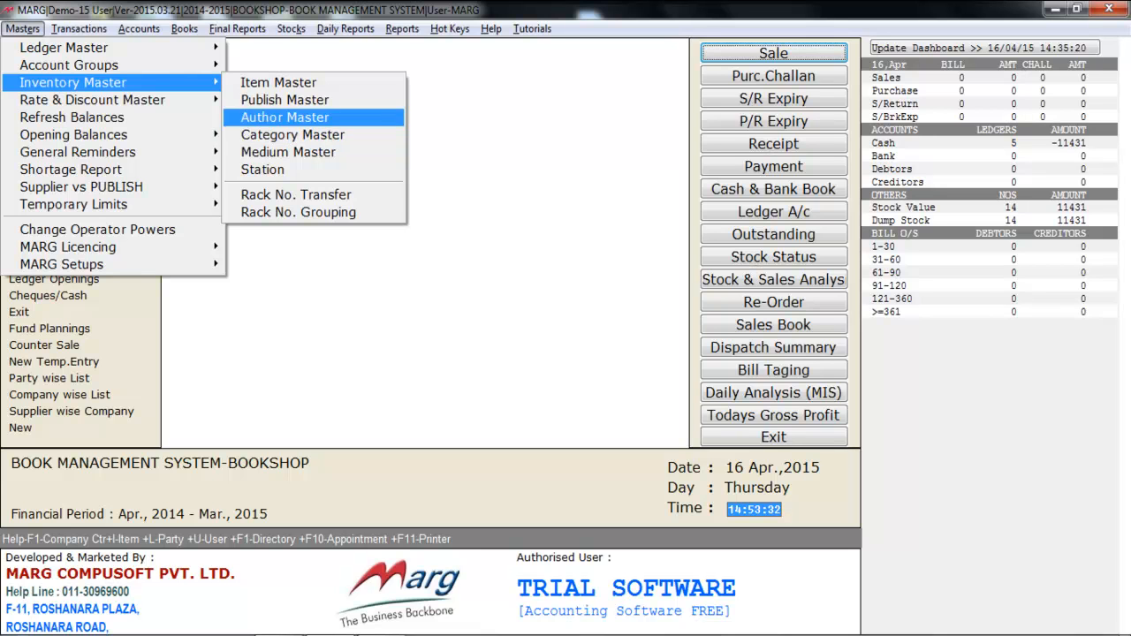
Step: In the Publish Master, look at the new publisher form and AMIT SONI PUBLICATION's modification form, then close both without changes
key(Return)
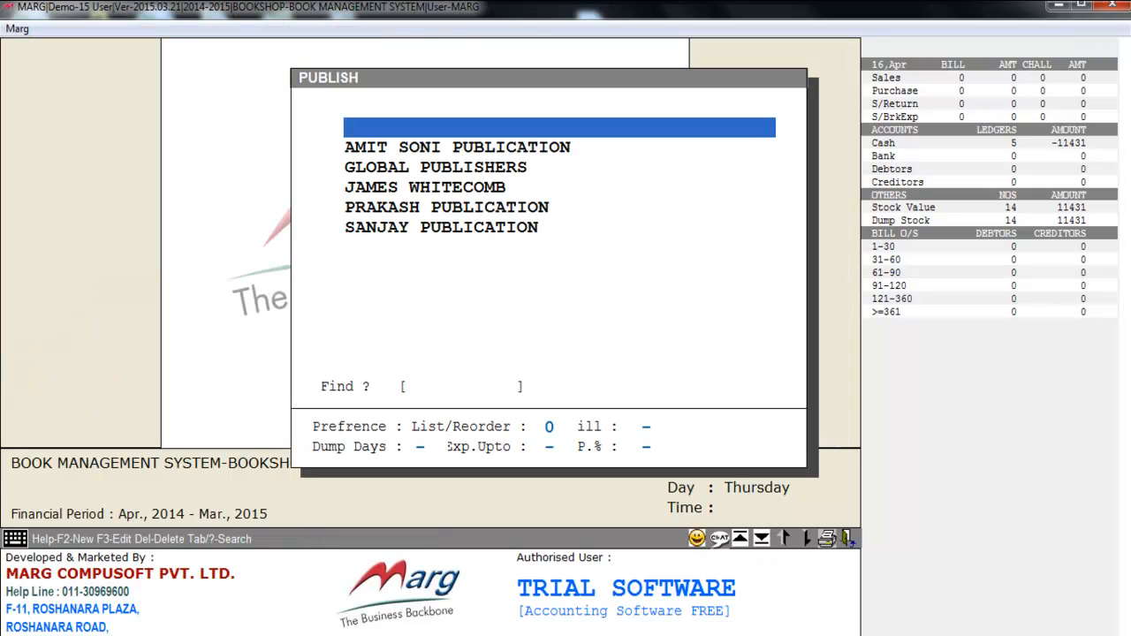
key(F2)
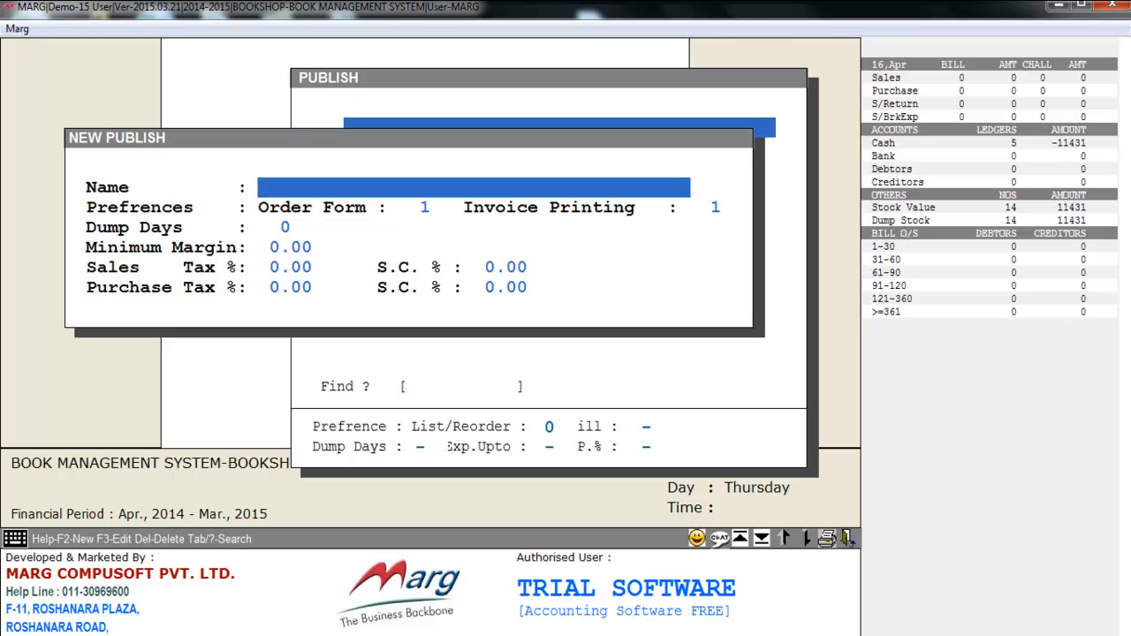
key(Escape)
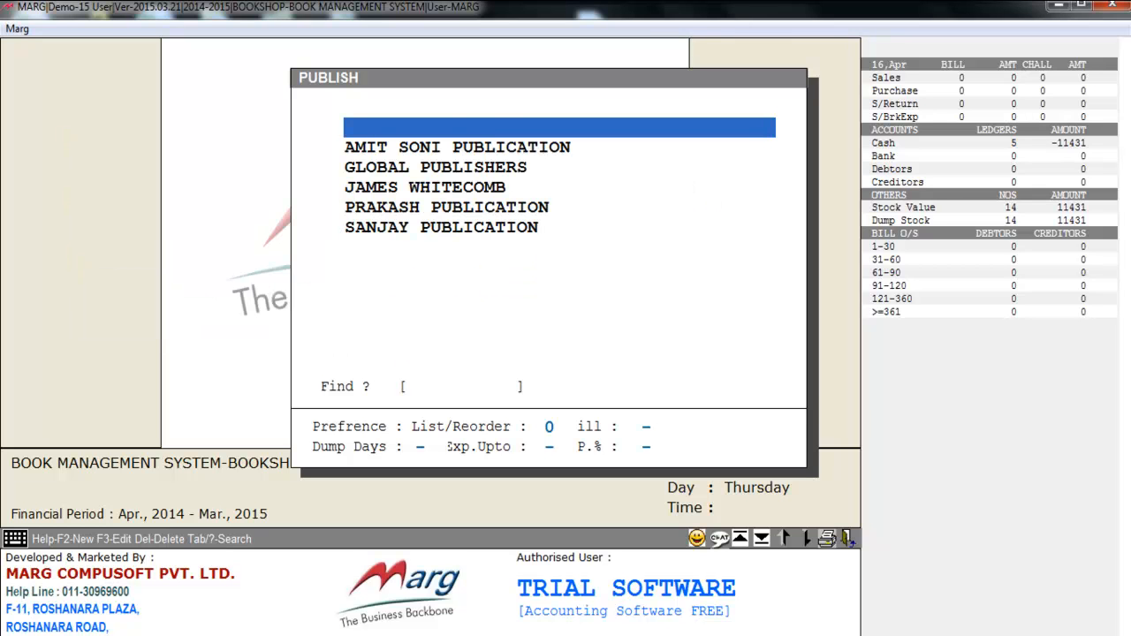
key(Down)
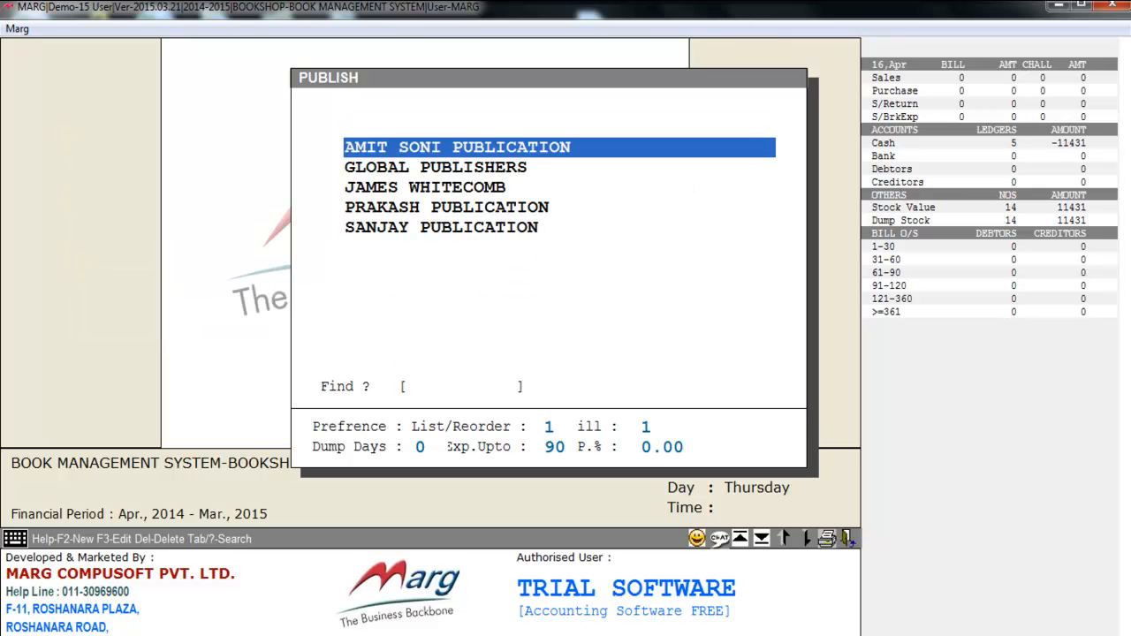
key(F3)
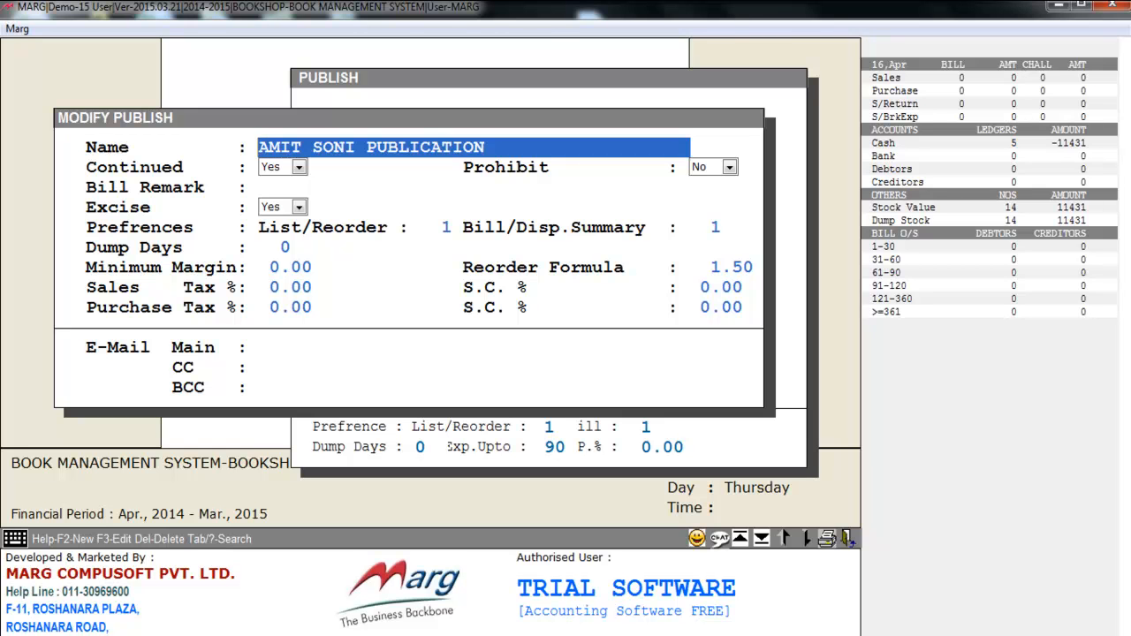
key(Escape)
key(Escape)
Step: Look over the Inventory Master entries again, then move on to the Rate & Discount Master
key(alt+m)
key(Down)
key(Down)
key(Right)
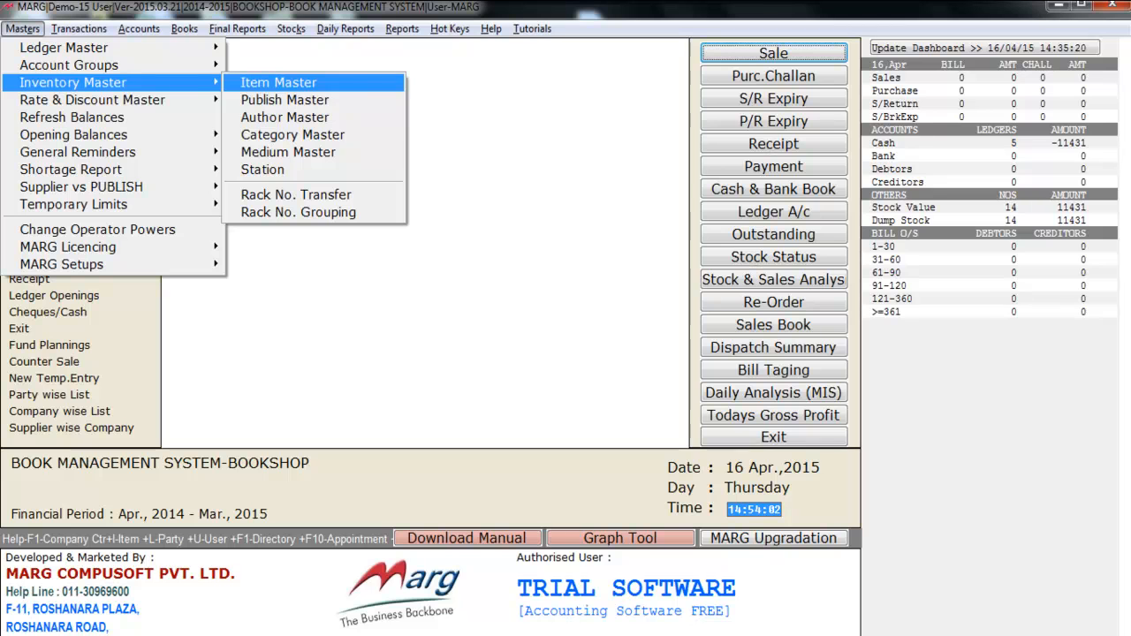
key(Down)
key(Down)
key(Down)
key(Down)
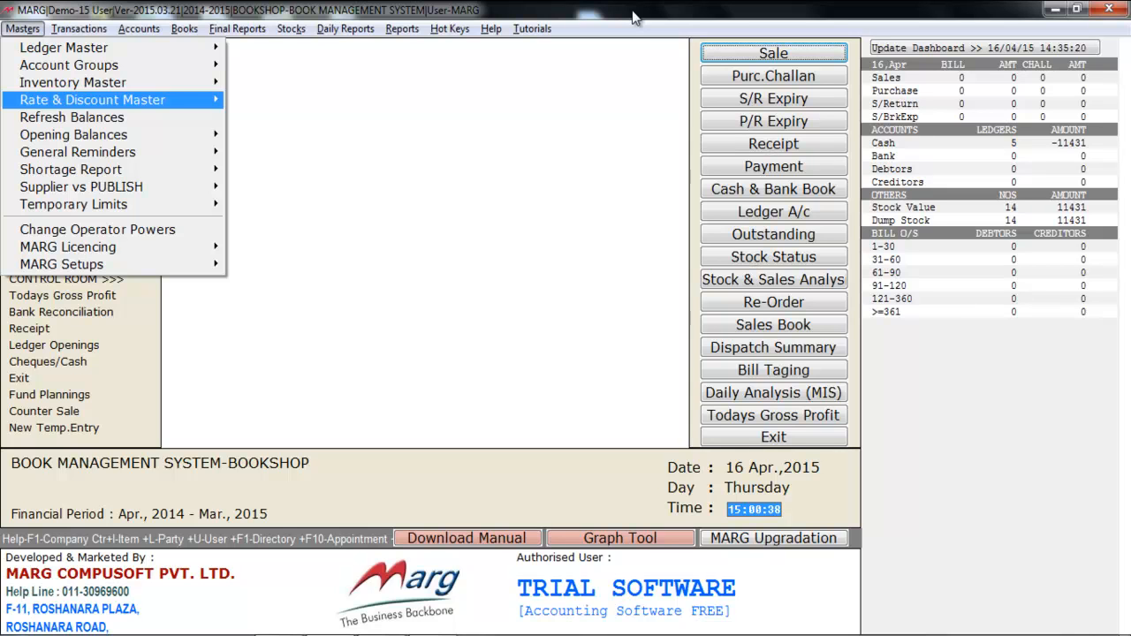
Step: Review Today's Dollor Rates for 31/03/2015, going through the dollar, pounds, euro and rubles rates without changing them
key(Right)
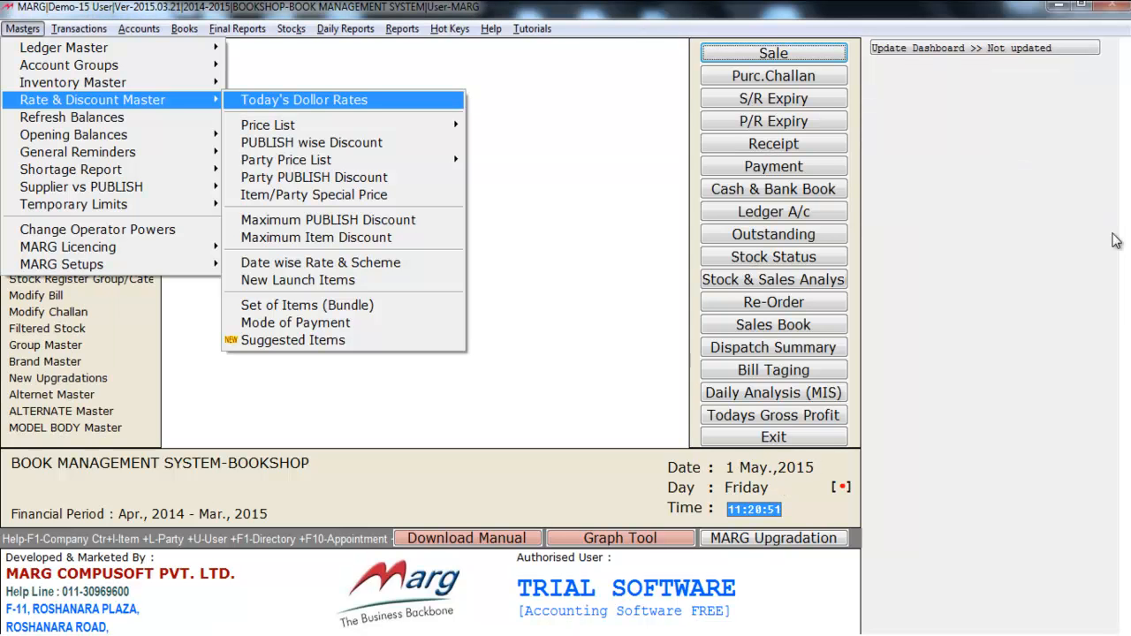
key(Return)
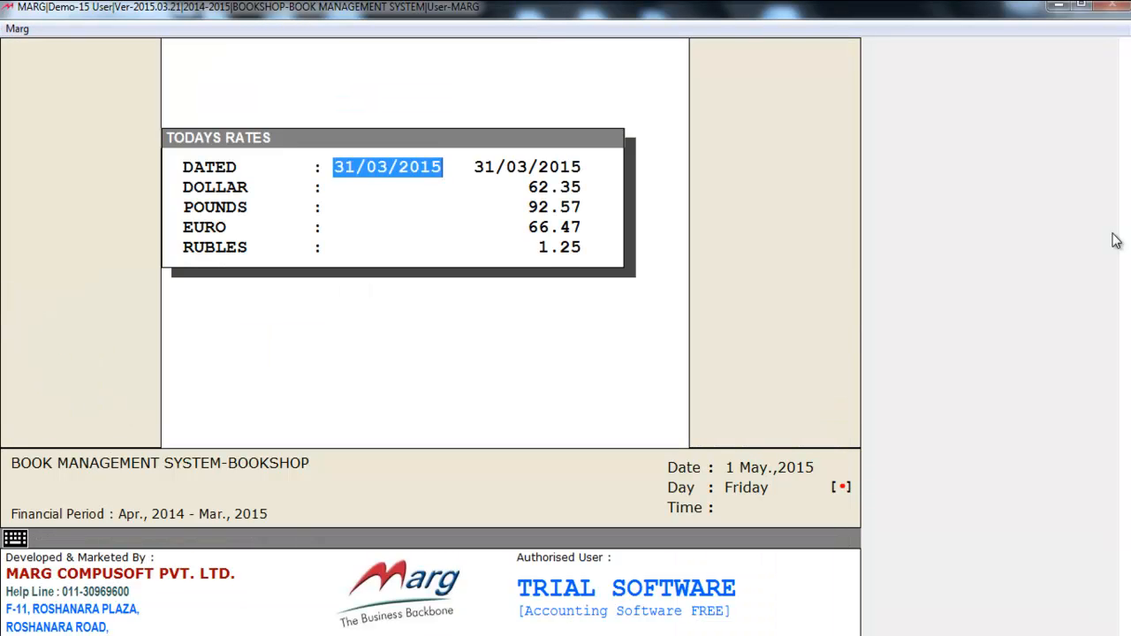
key(Return)
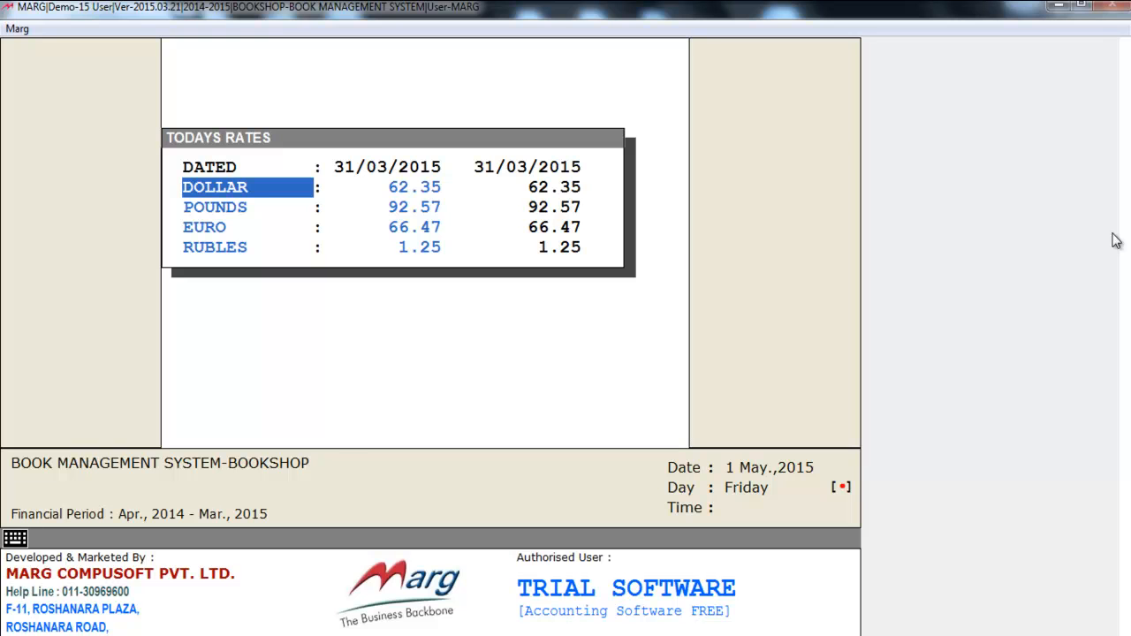
key(Return)
key(Return)
key(Return)
key(Return)
key(Return)
key(Return)
key(Return)
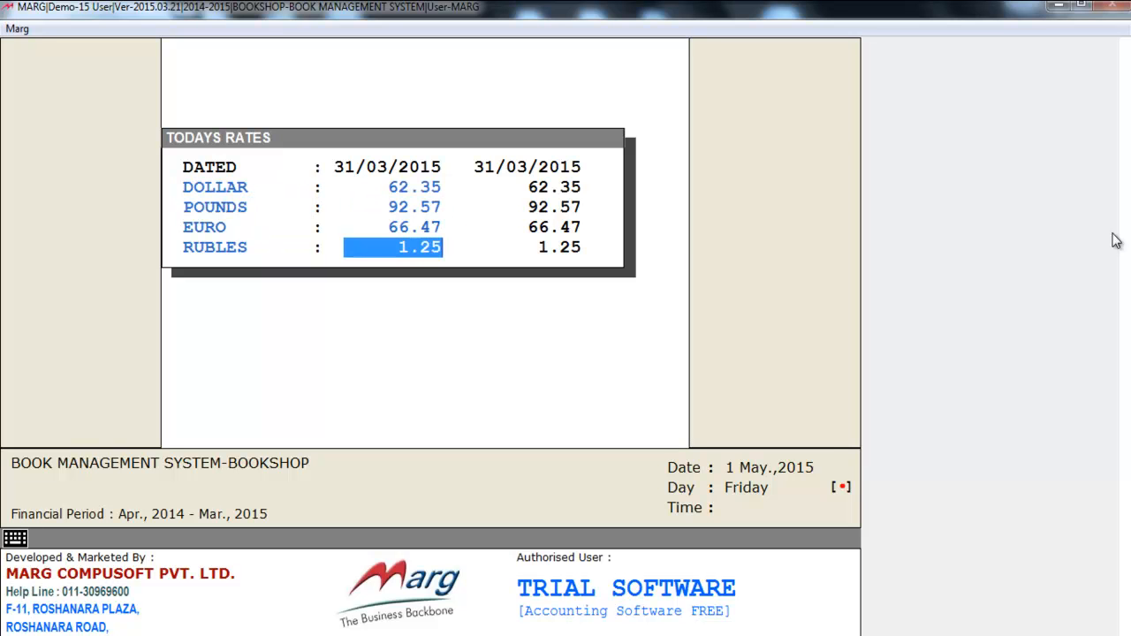
key(Return)
key(Escape)
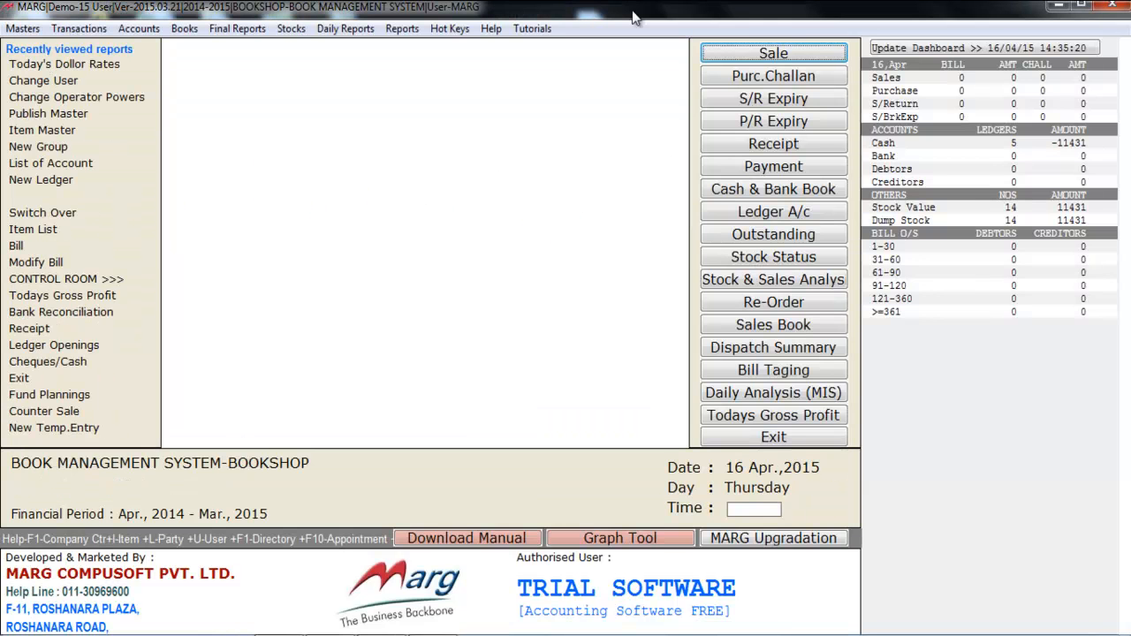
Step: Look over the Rate & Discount Master entries from Price List through the discount masters to New Launch Items
key(alt+m)
key(Down)
key(Down)
key(Down)
key(Right)
key(Down)
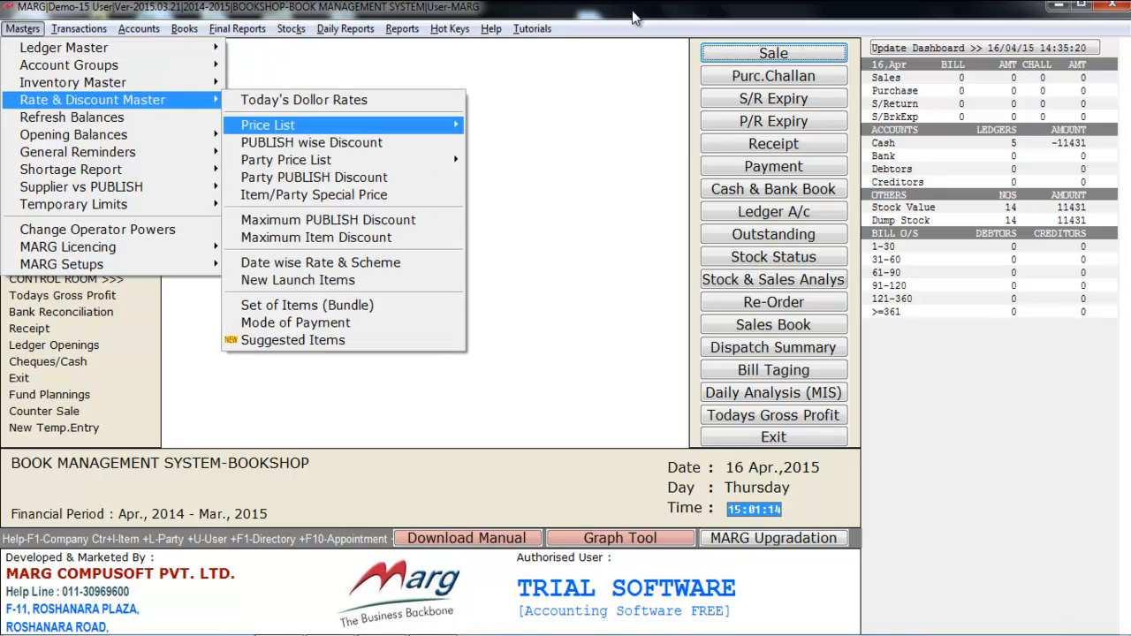
key(Right)
key(Down)
key(Down)
key(Down)
key(Down)
key(Down)
key(Down)
key(Down)
key(Down)
key(Down)
key(Down)
key(Down)
key(Down)
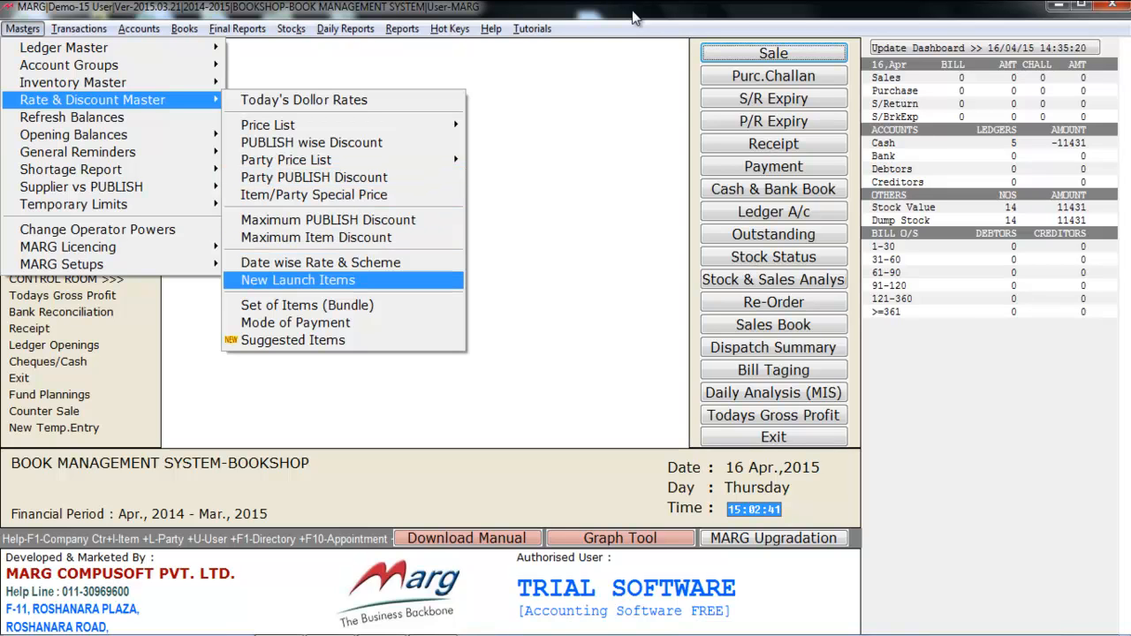
Step: Look at the Ledger Openings and Stock Openings entries under Opening Balances, then leave the masters
key(Down)
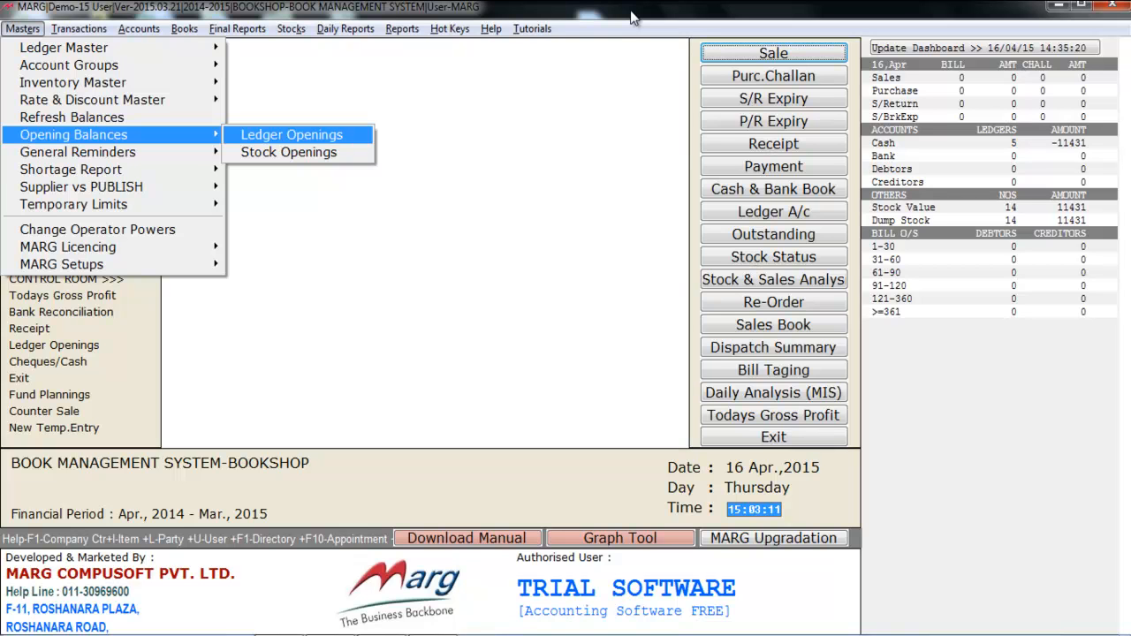
key(Escape)
key(Escape)
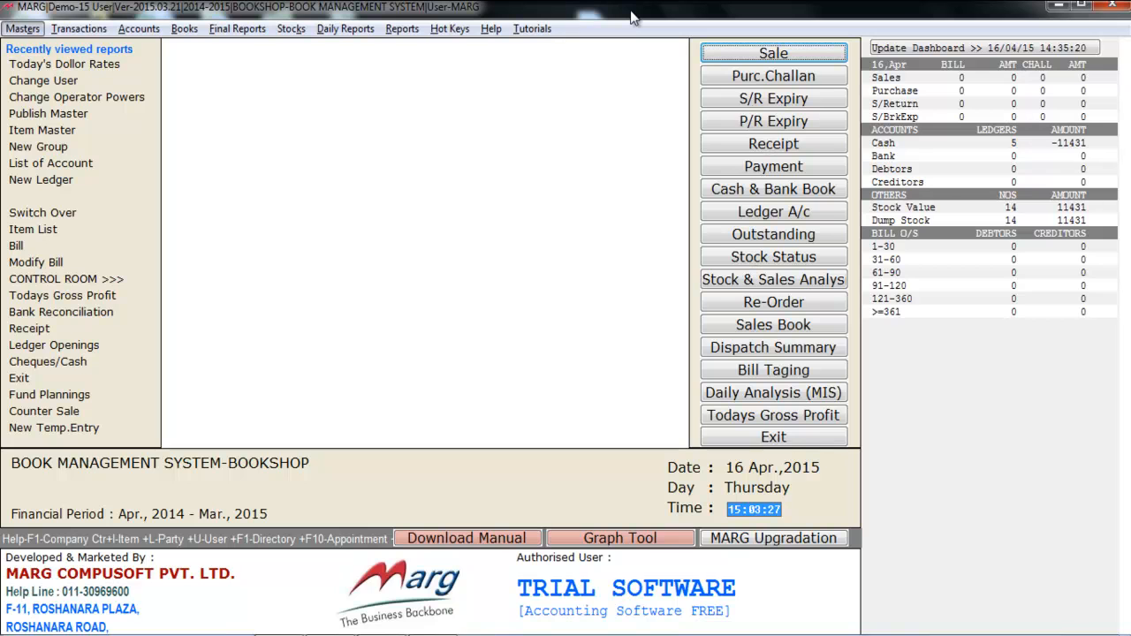
Step: Open a new purchase bill entry
key(Right)
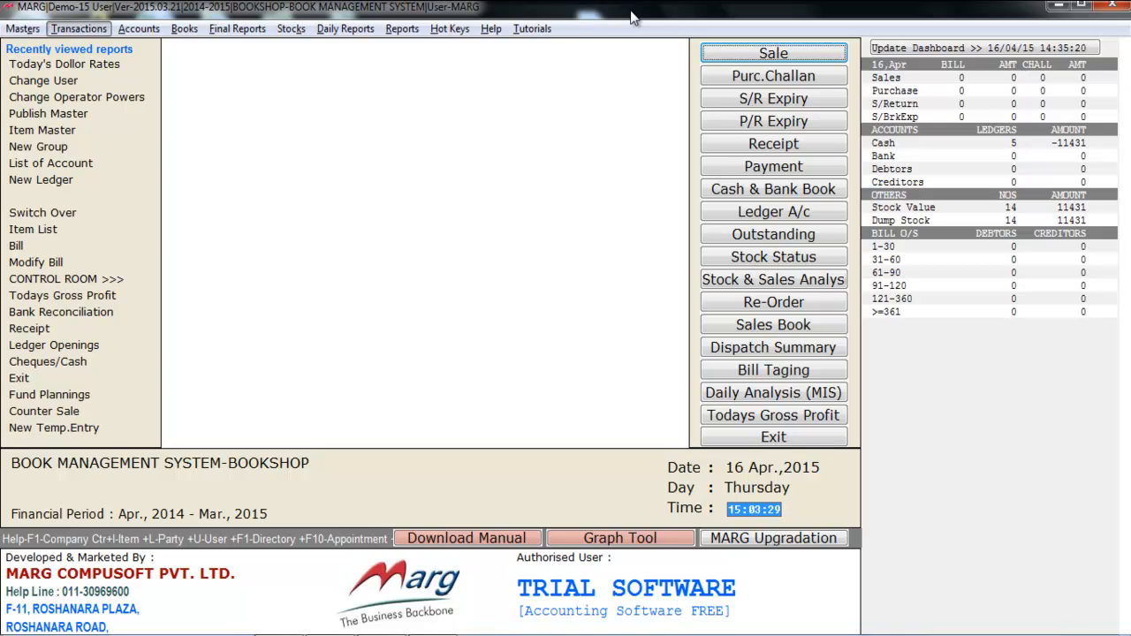
key(Down)
key(Down)
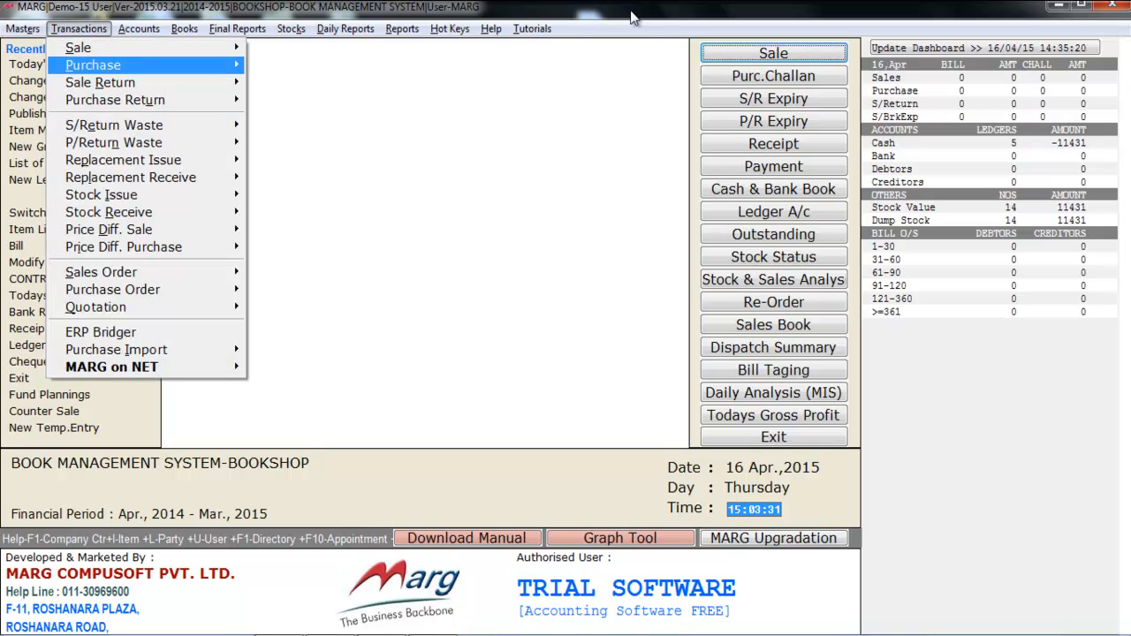
key(Right)
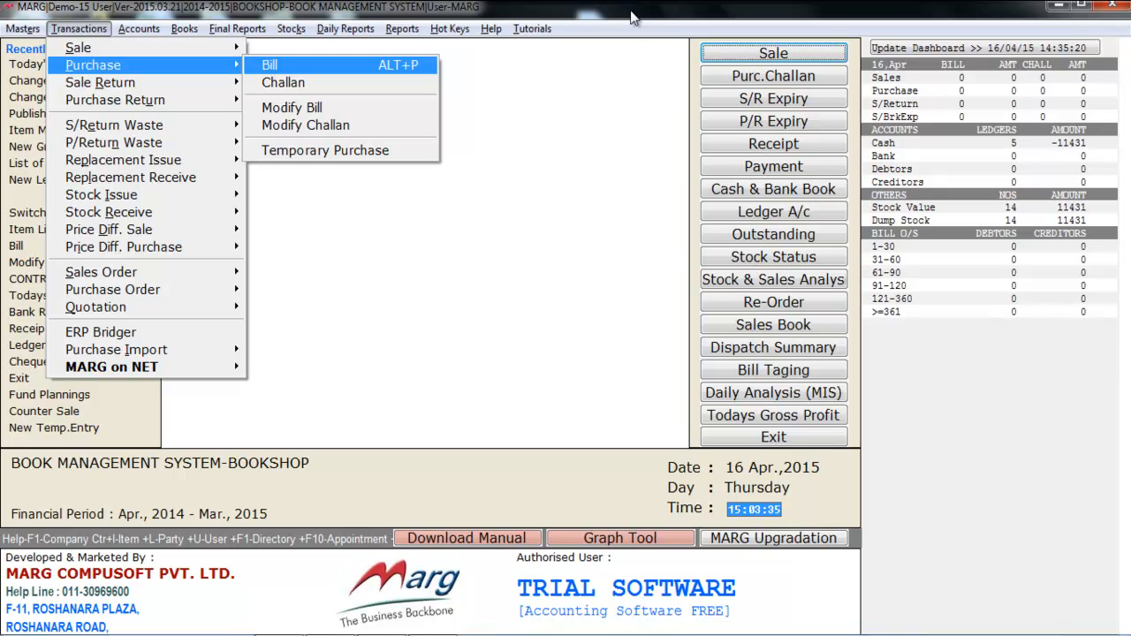
key(Return)
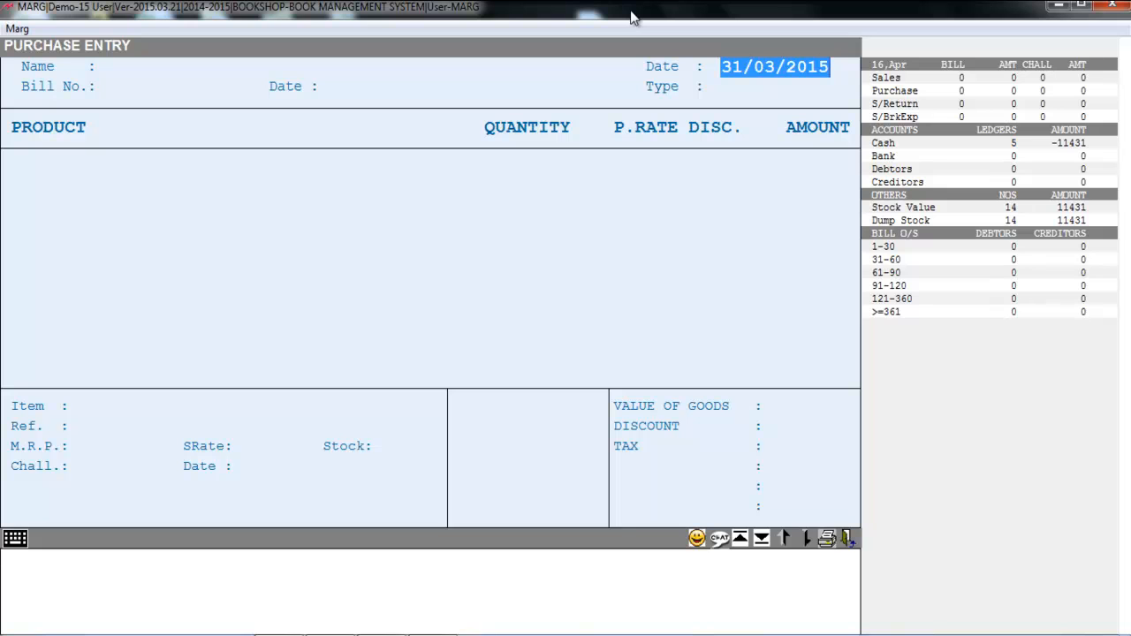
Step: Keep the date 31/03/2015, choose SHARMA STATIONARY as the supplier, and enter bill number 4563 with type LOCAL
key(Return)
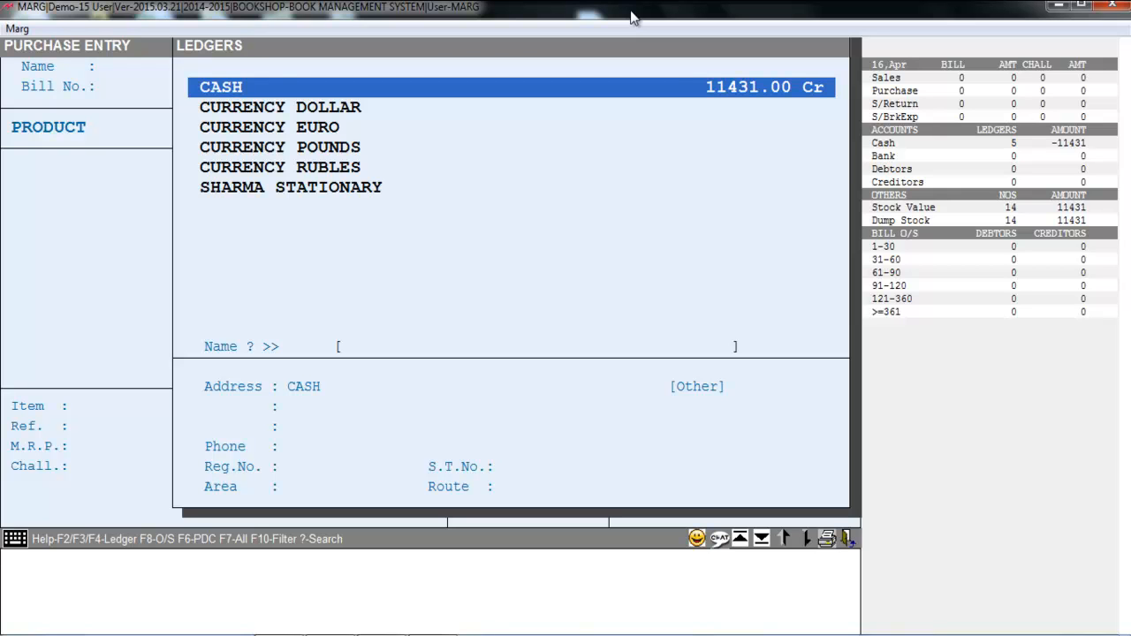
key(Down)
key(Down)
key(Down)
key(Down)
key(Down)
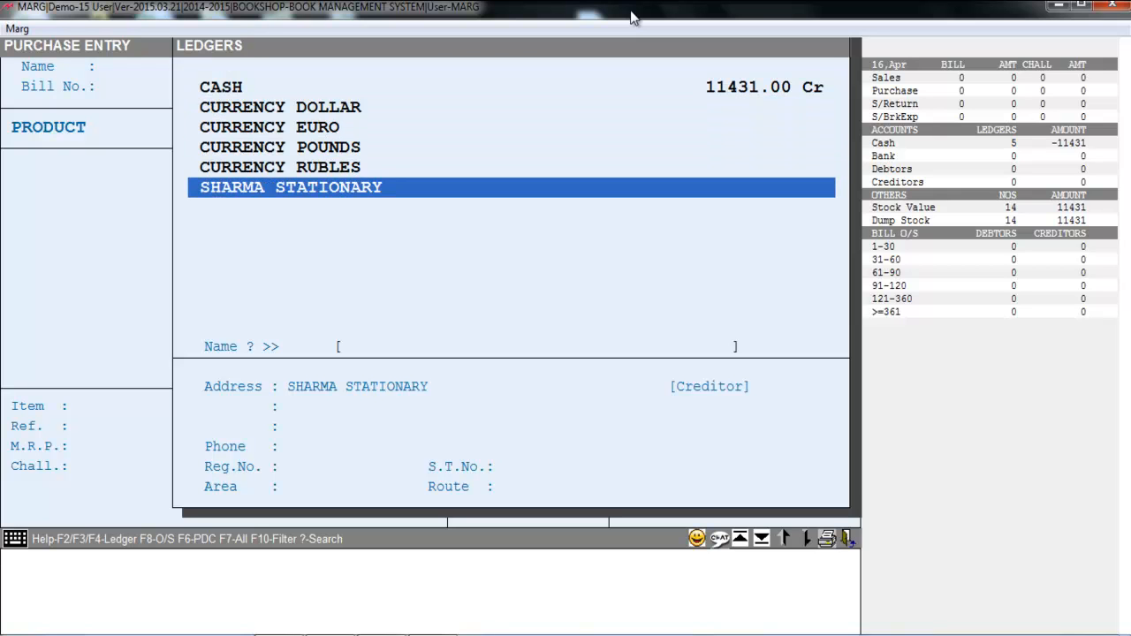
key(Return)
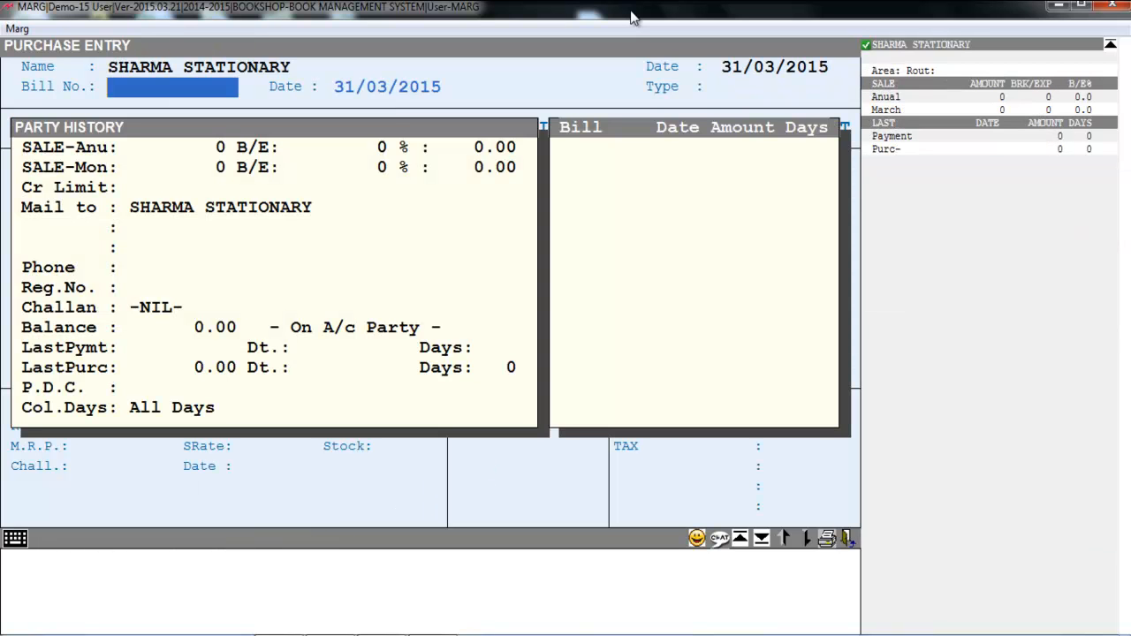
text(4563)
key(Return)
key(Return)
key(Return)
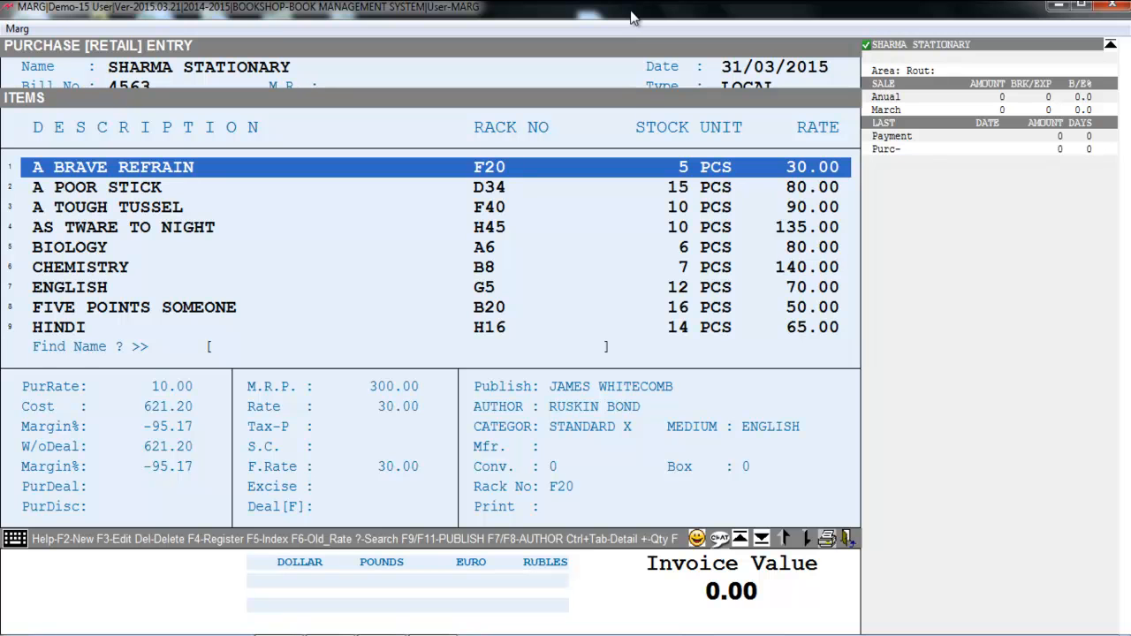
Step: Add the item REVOLUTION 2020 to the purchase bill
key(Down)
key(Down)
key(Down)
key(Down)
key(Down)
key(Down)
key(Down)
key(Down)
key(Down)
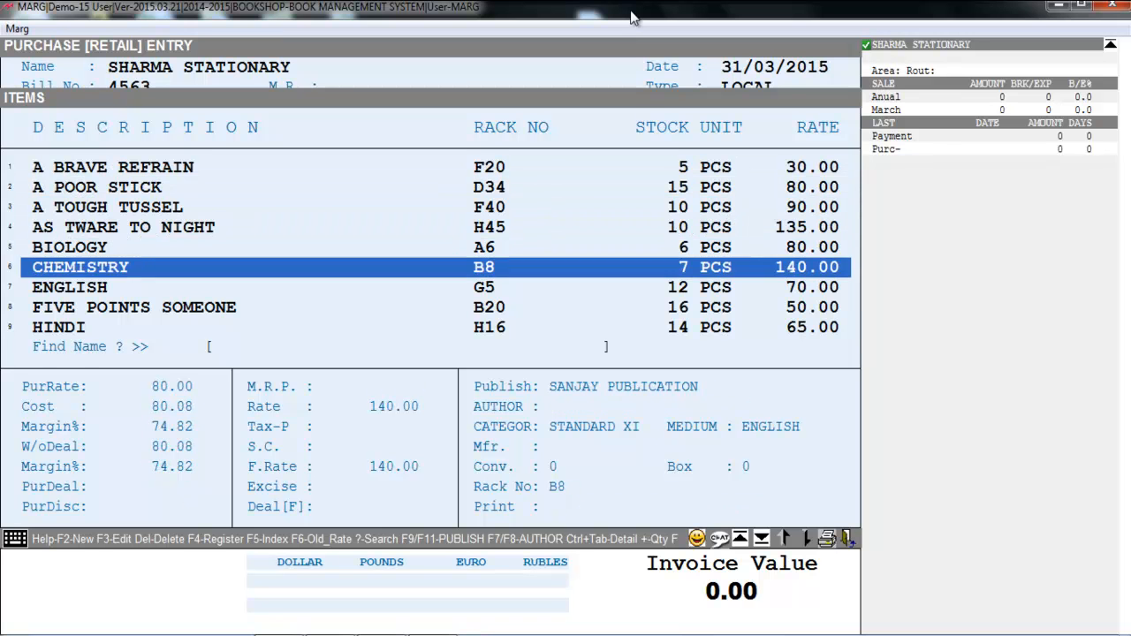
key(Down)
key(Down)
key(Down)
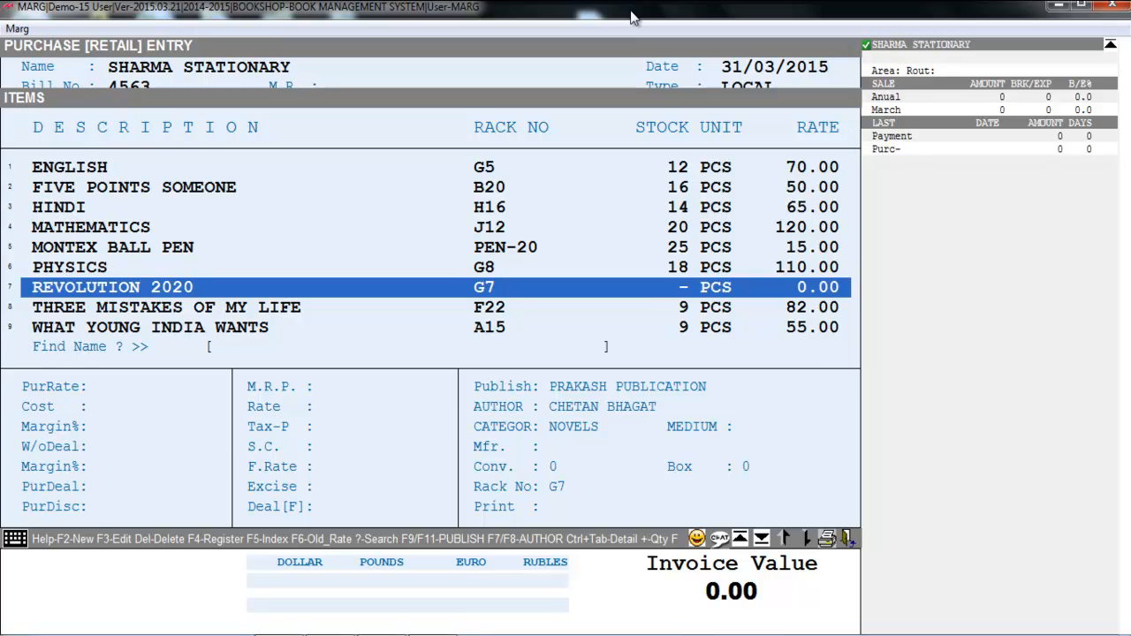
key(Return)
key(Return)
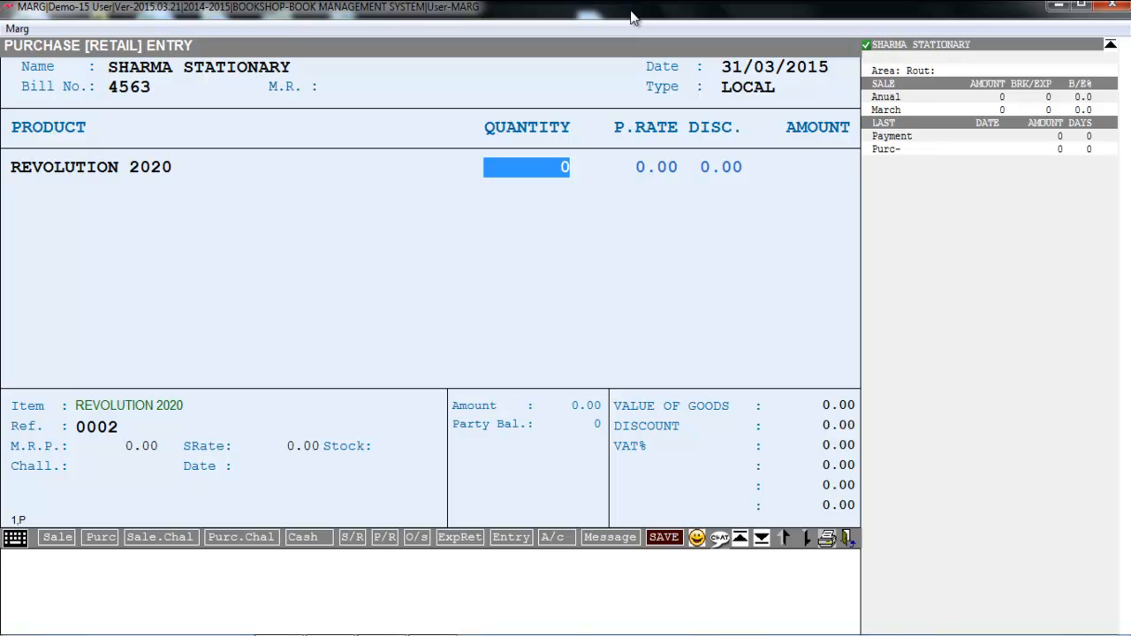
Step: Set REVOLUTION 2020's quantity to 10 and its purchase rate to 100.00, leaving the discount at 0.00
text(10)
key(Return)
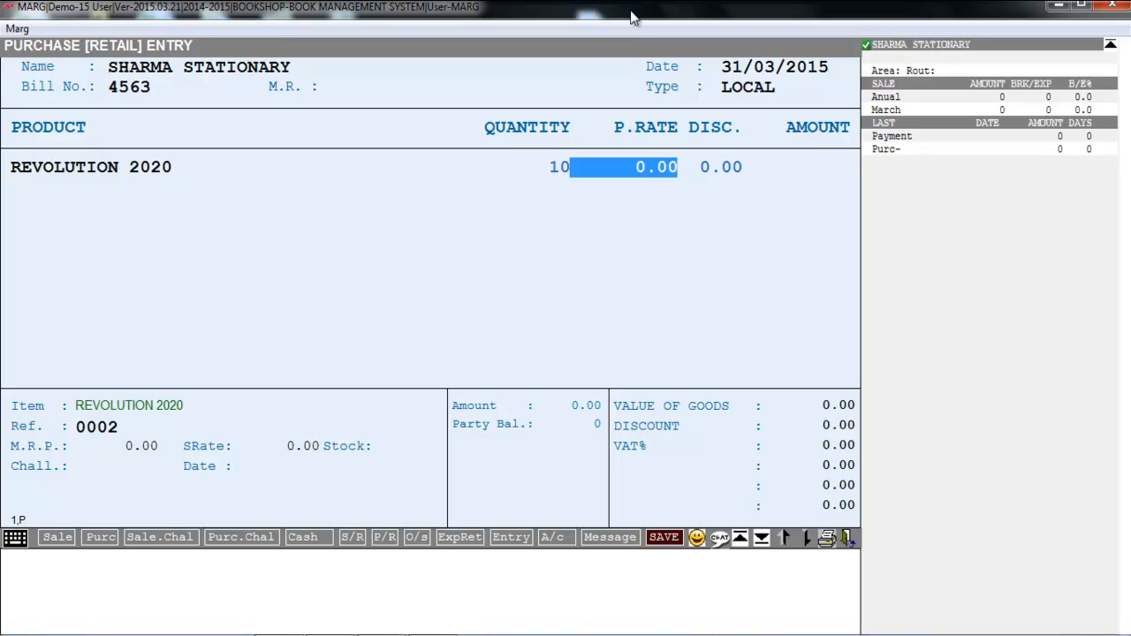
text(100 .)
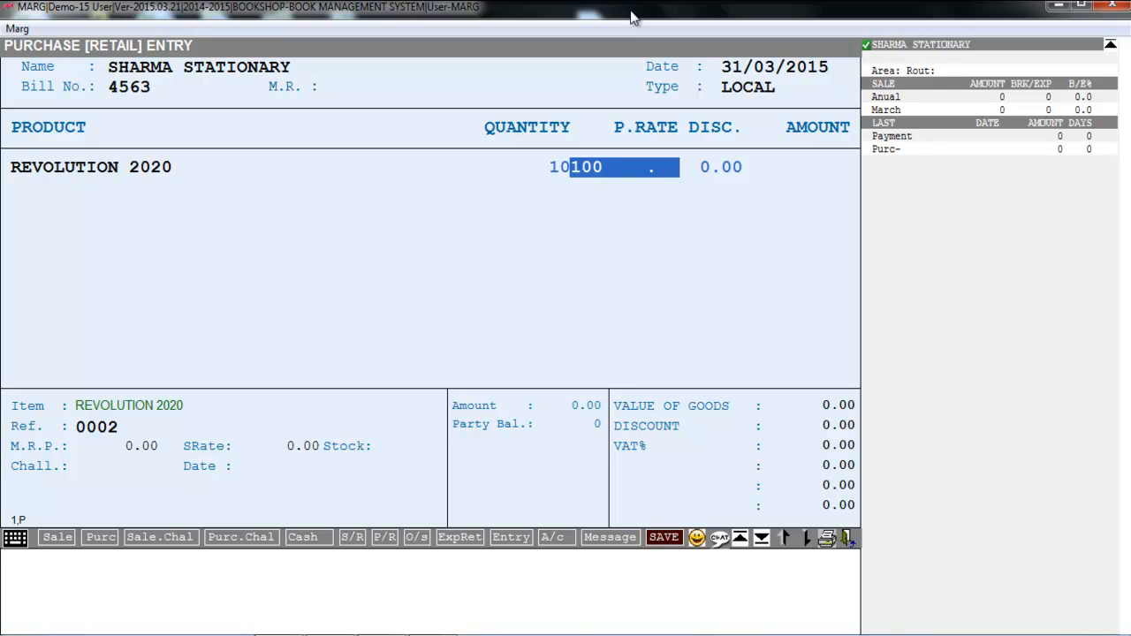
key(Return)
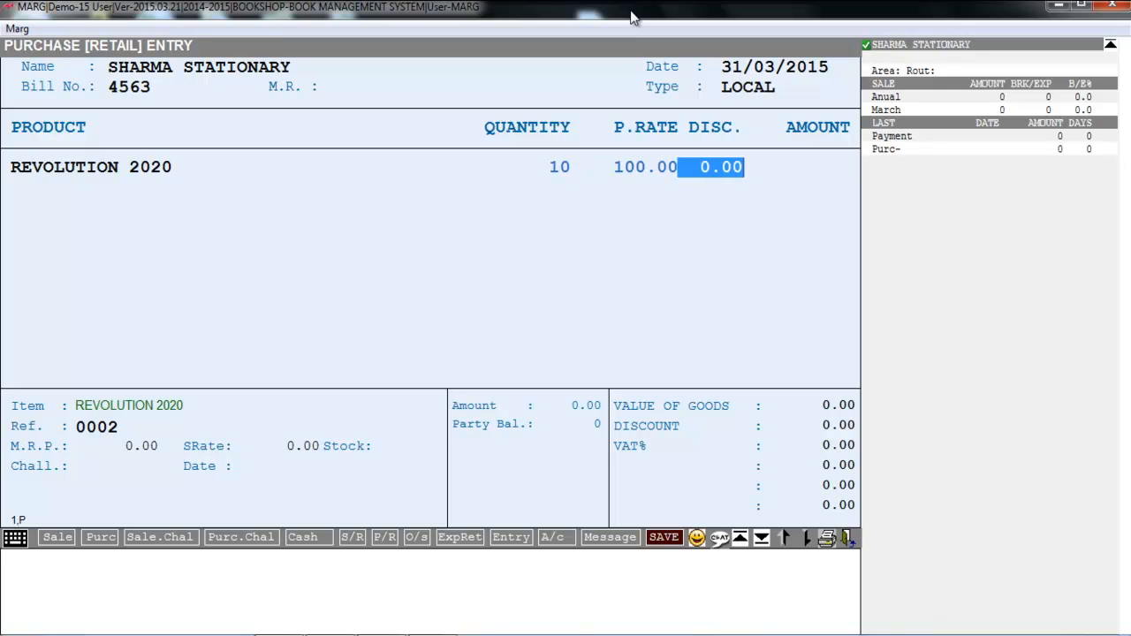
key(Return)
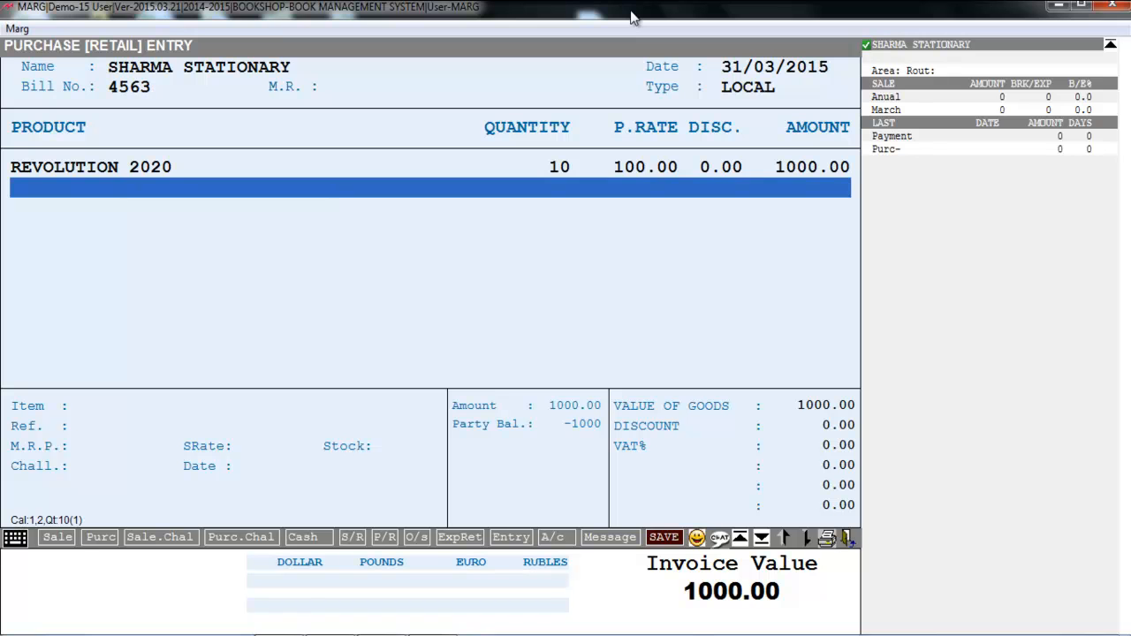
Step: Finish the purchase bill with its levies as they are and save it
key(End)
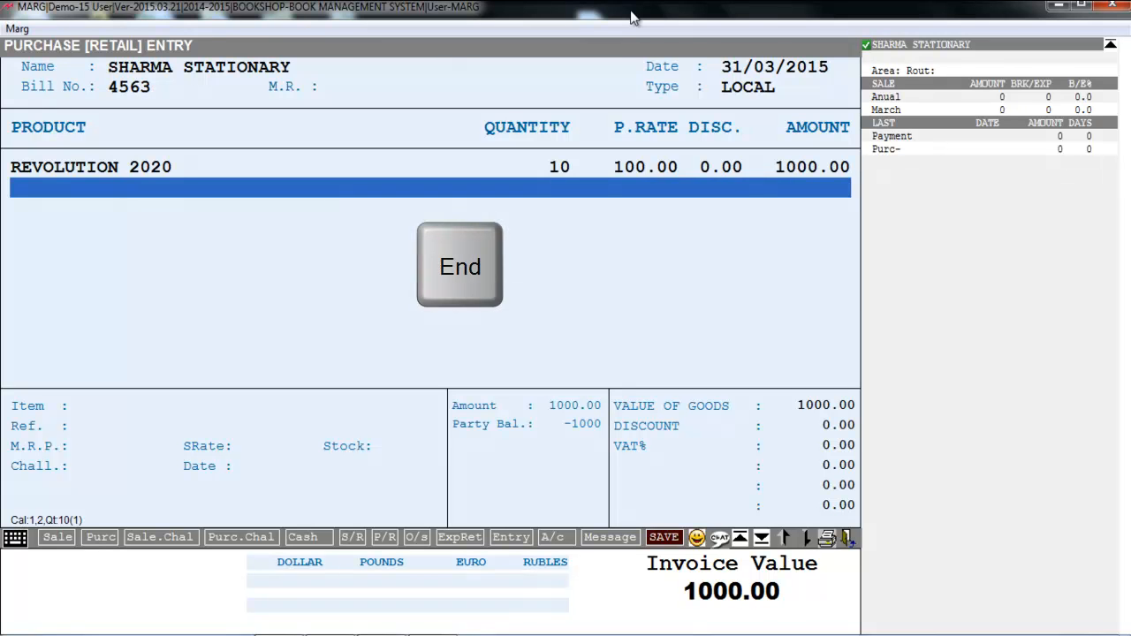
key(Return)
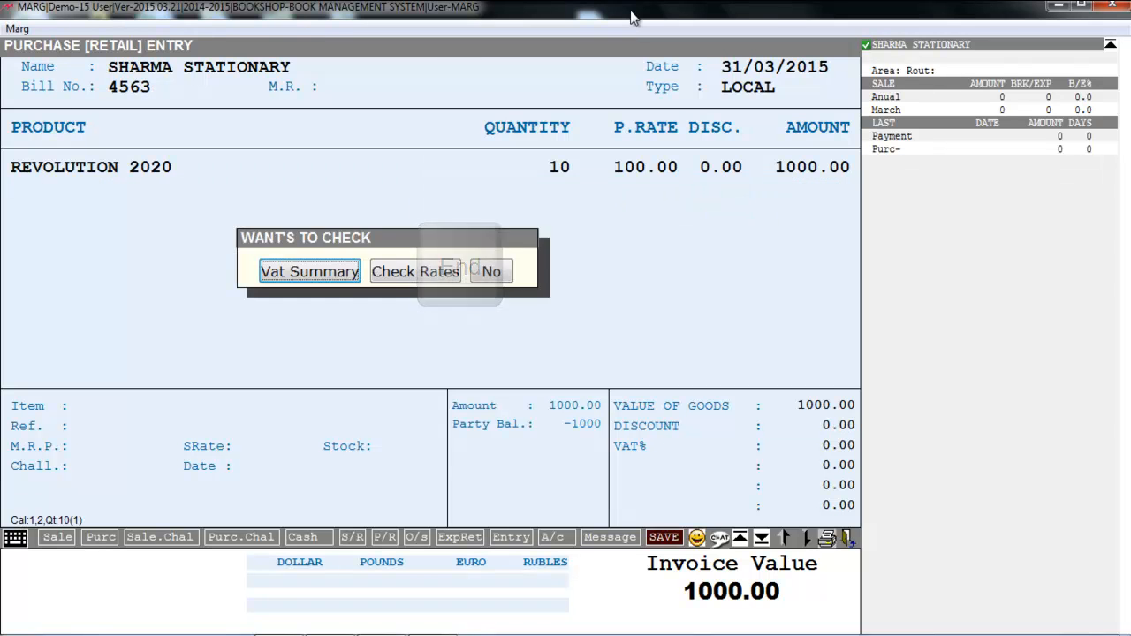
key(Return)
key(Return)
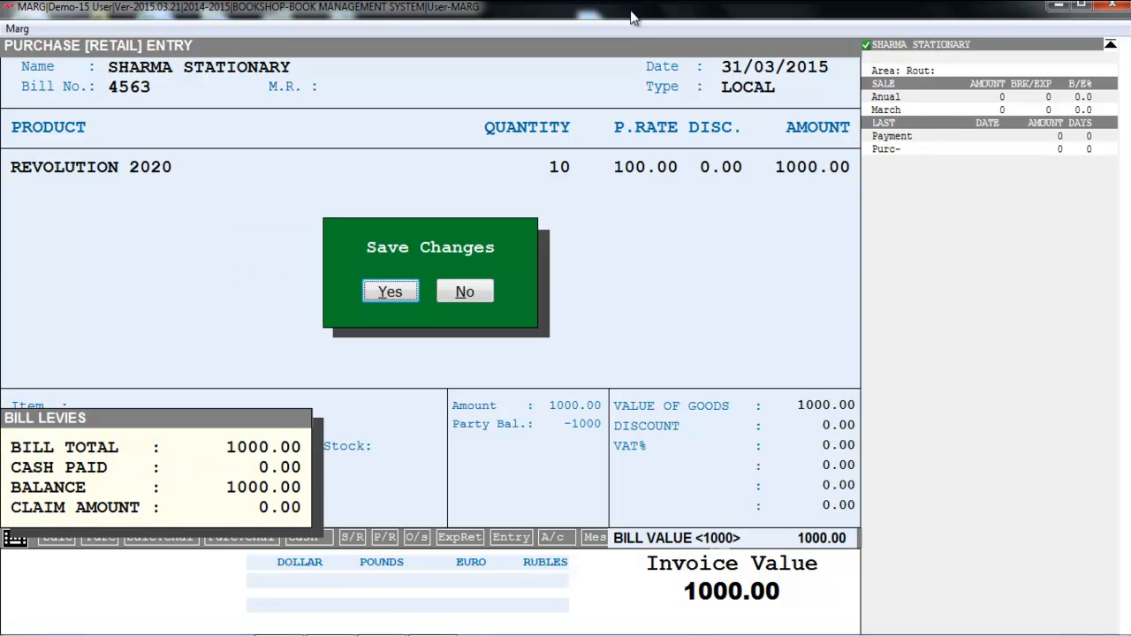
key(Return)
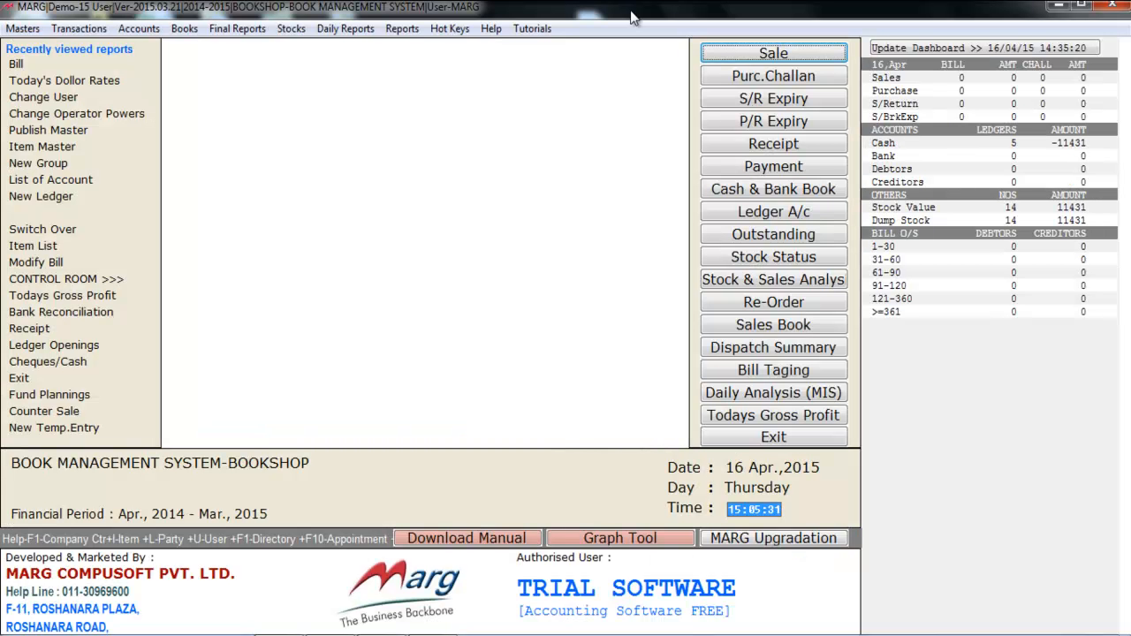
Step: Open a new sale bill entry
key(alt+r)
key(Left)
key(Left)
key(Left)
key(Left)
key(Left)
key(Left)
key(Down)
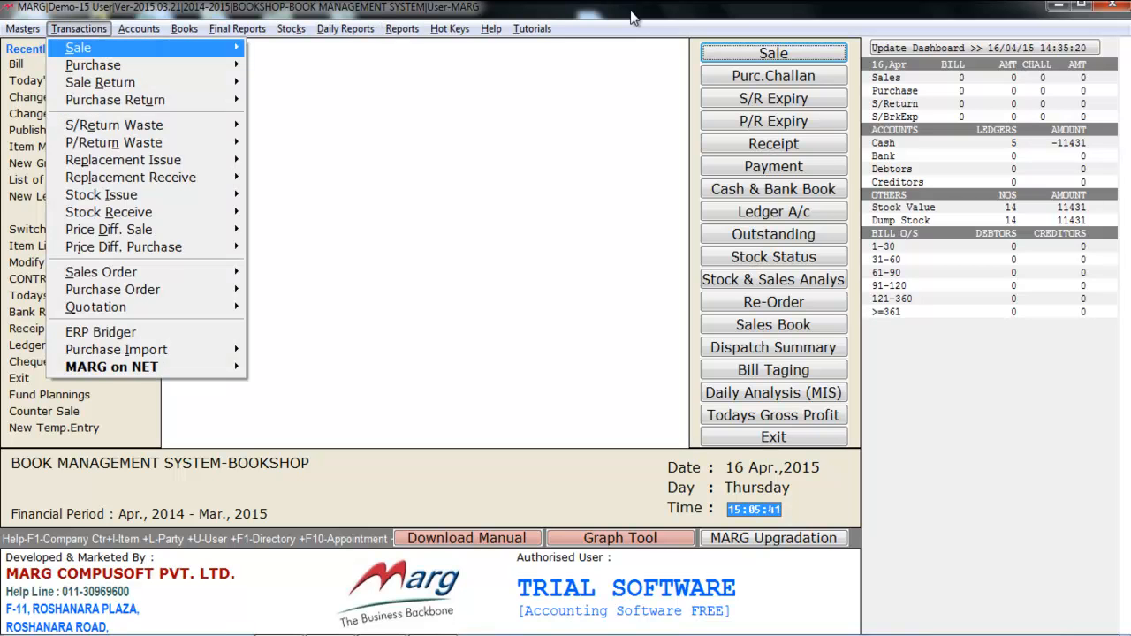
key(Right)
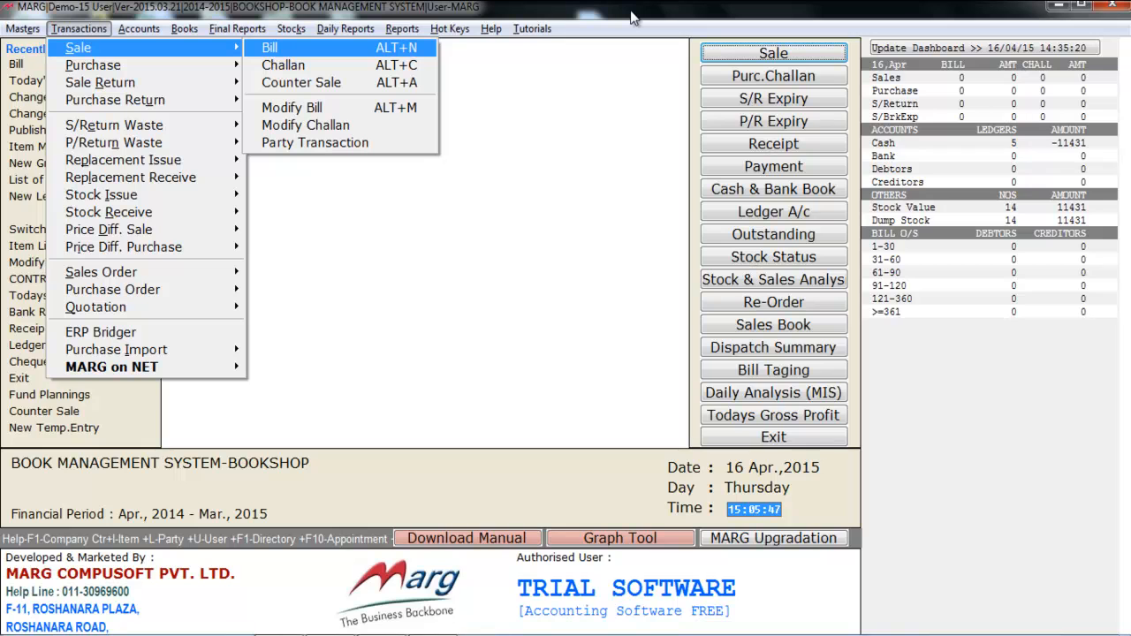
key(Return)
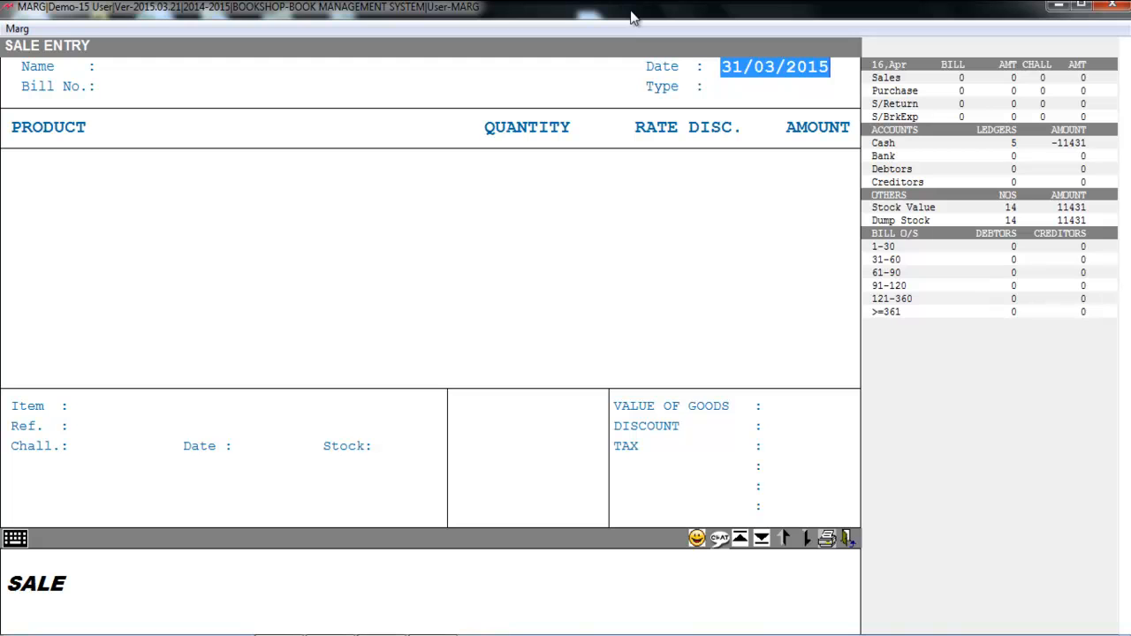
Step: Keep the sale date 31/03/2015, look briefly at the new ledger form, and choose CASH as the party
key(Return)
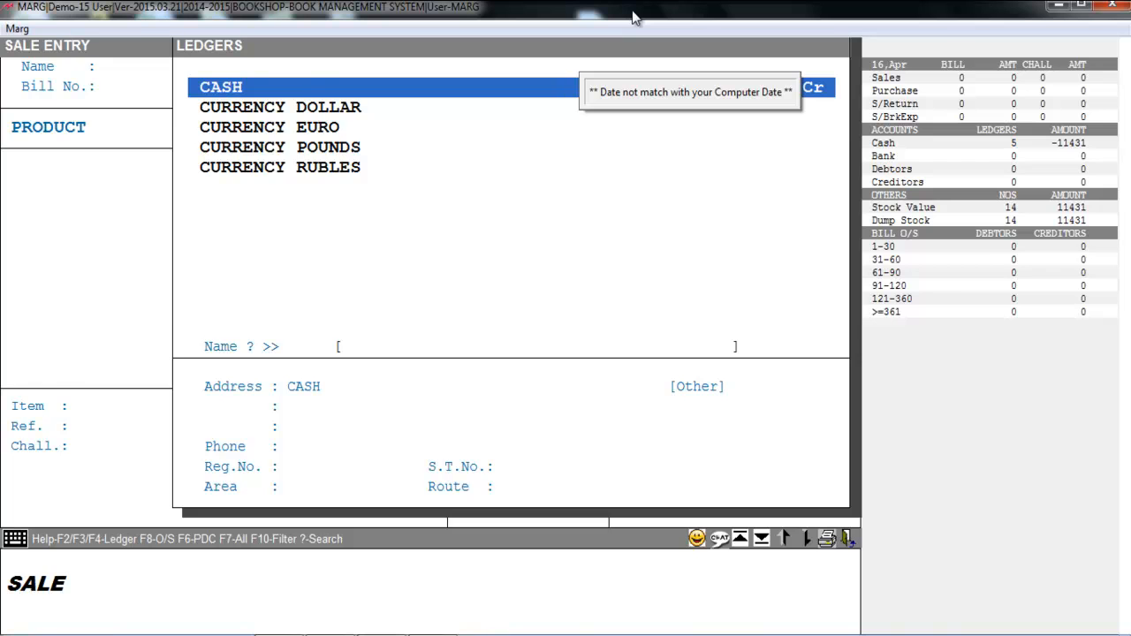
key(F2)
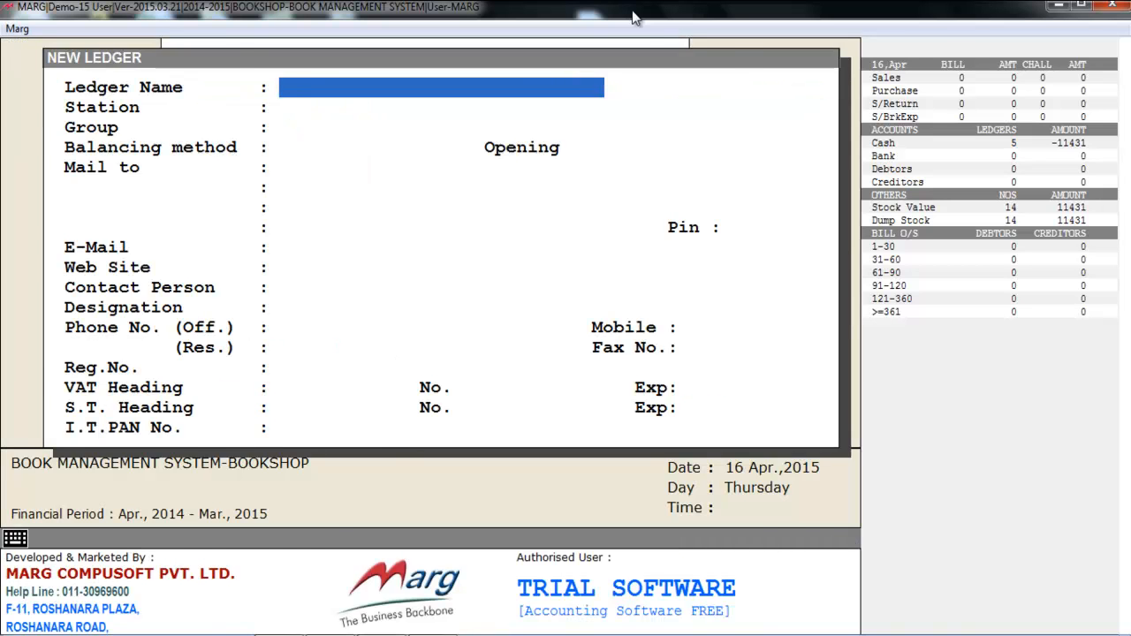
key(Escape)
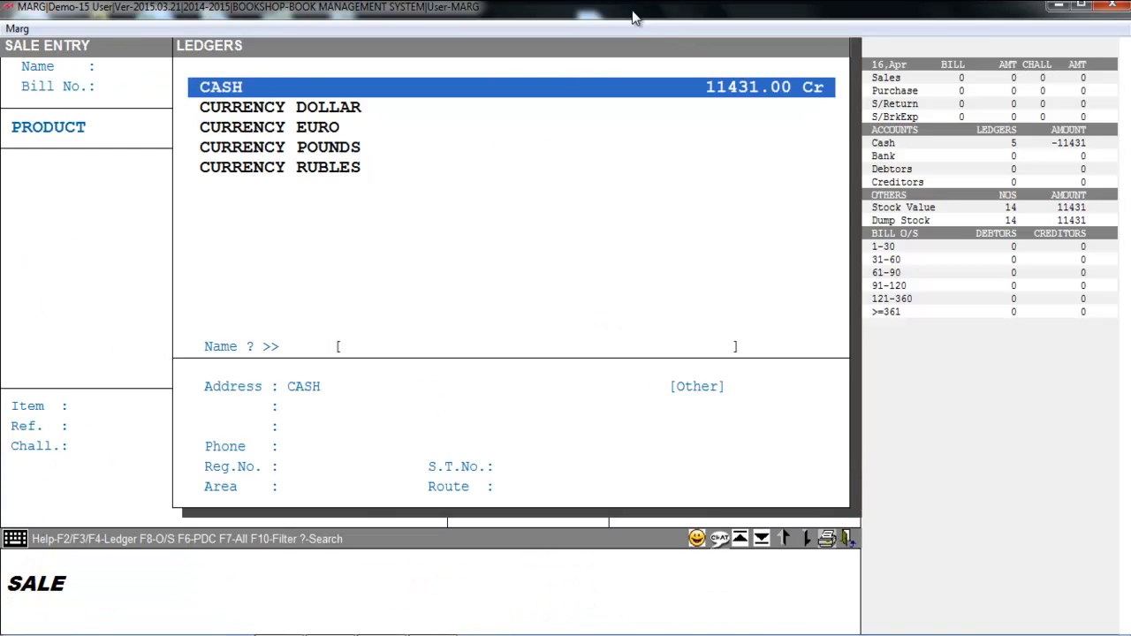
key(Return)
Step: Add the item BIOLOGY to the sale bill with quantity 2, rate 80.00 and discount 1.50
key(Return)
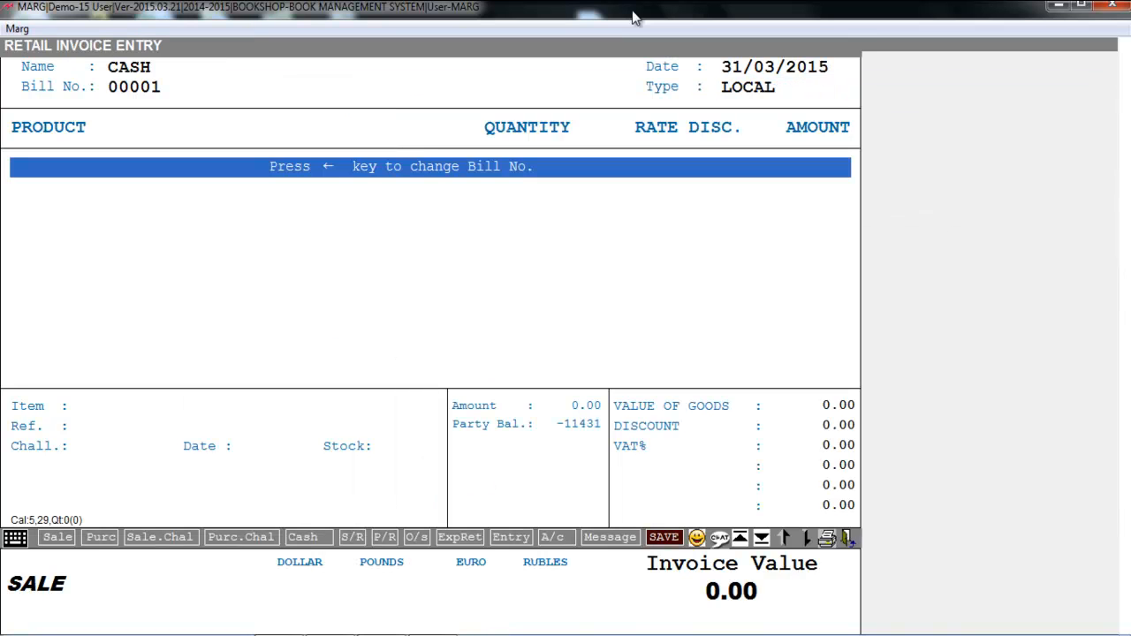
key(Return)
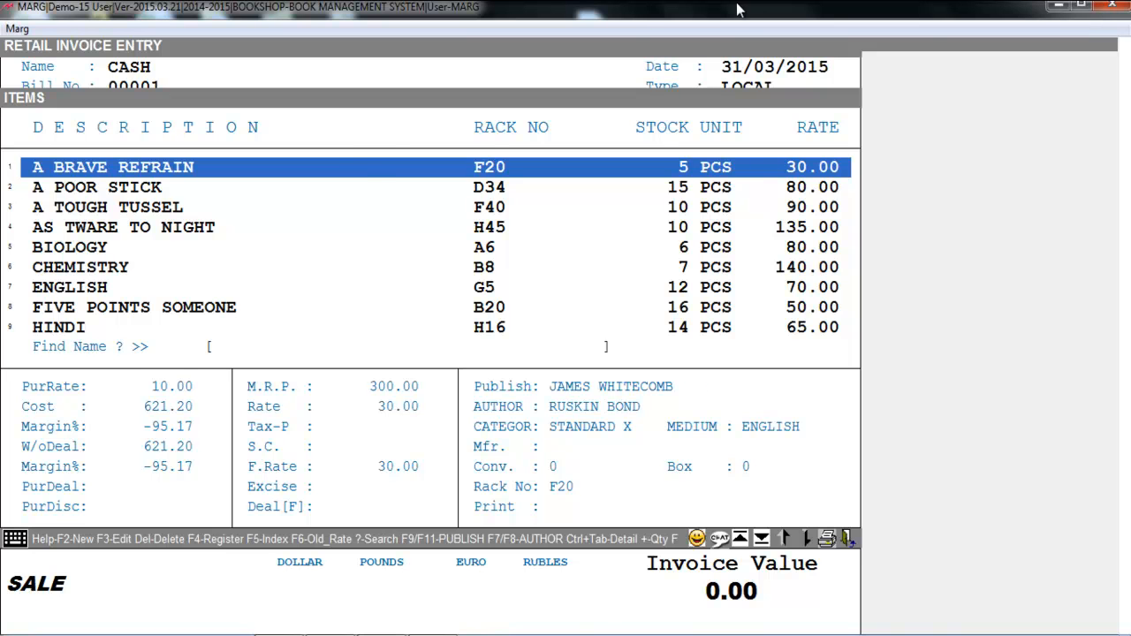
key(Down)
key(Down)
key(Down)
key(Down)
key(Return)
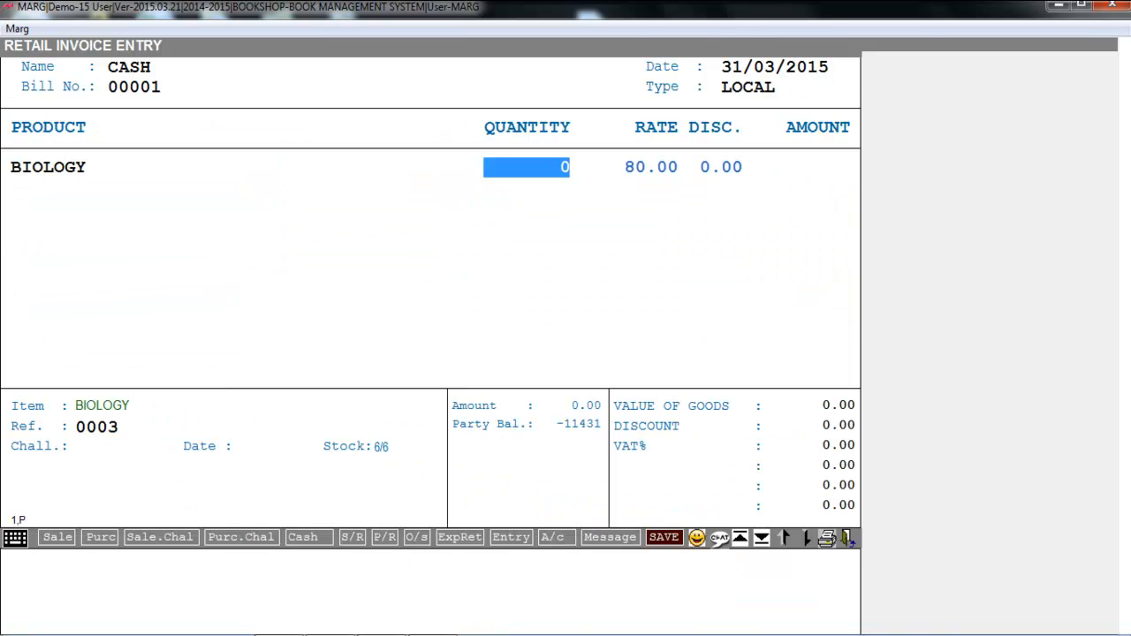
text(2)
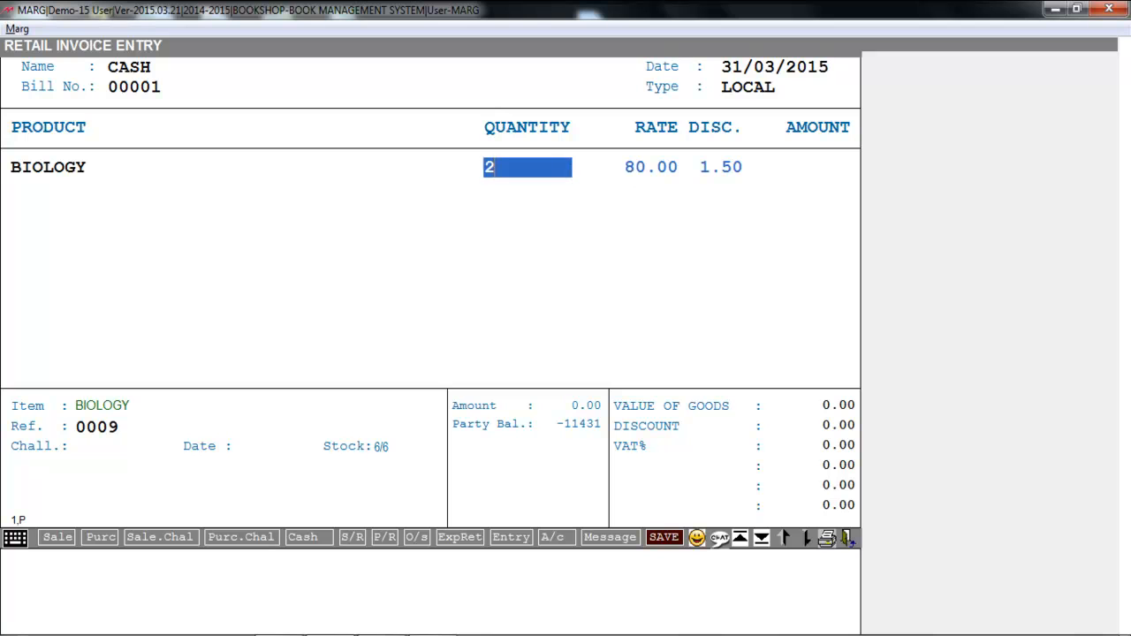
key(Return)
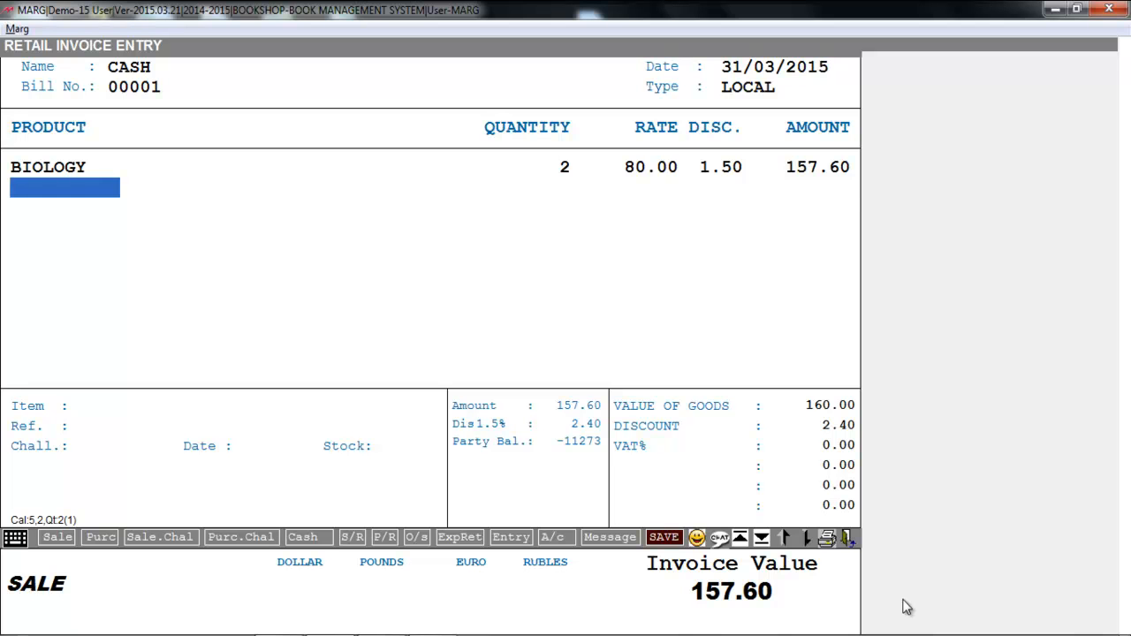
key(Escape)
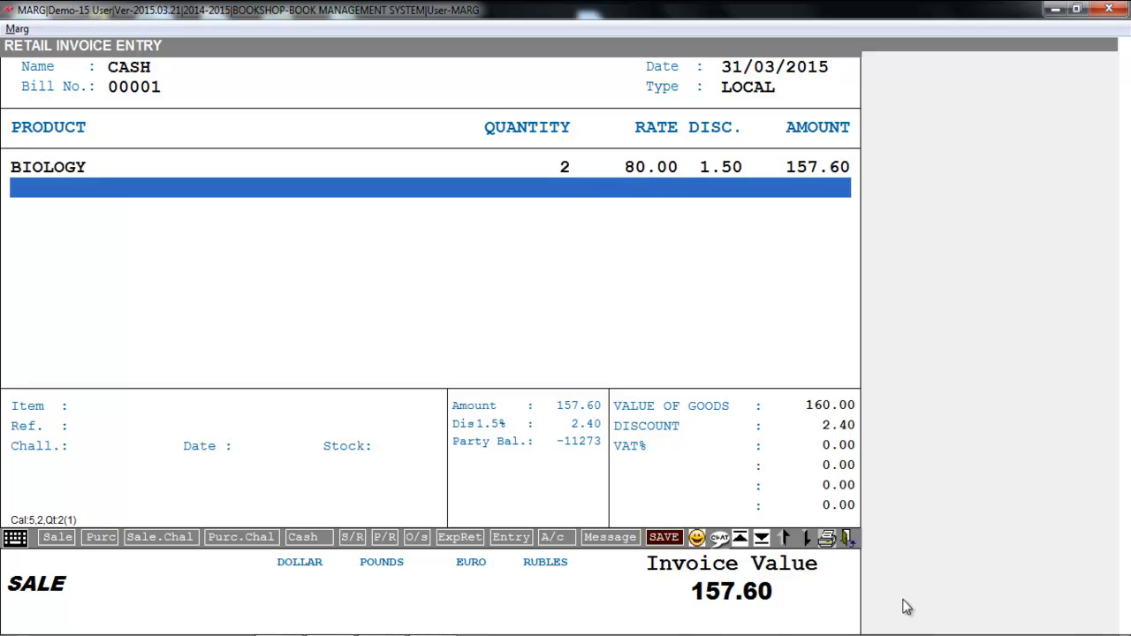
Step: Change the BIOLOGY line on the sale bill to rate 90.00 and discount 2.00, without storing the discount change
key(Up)
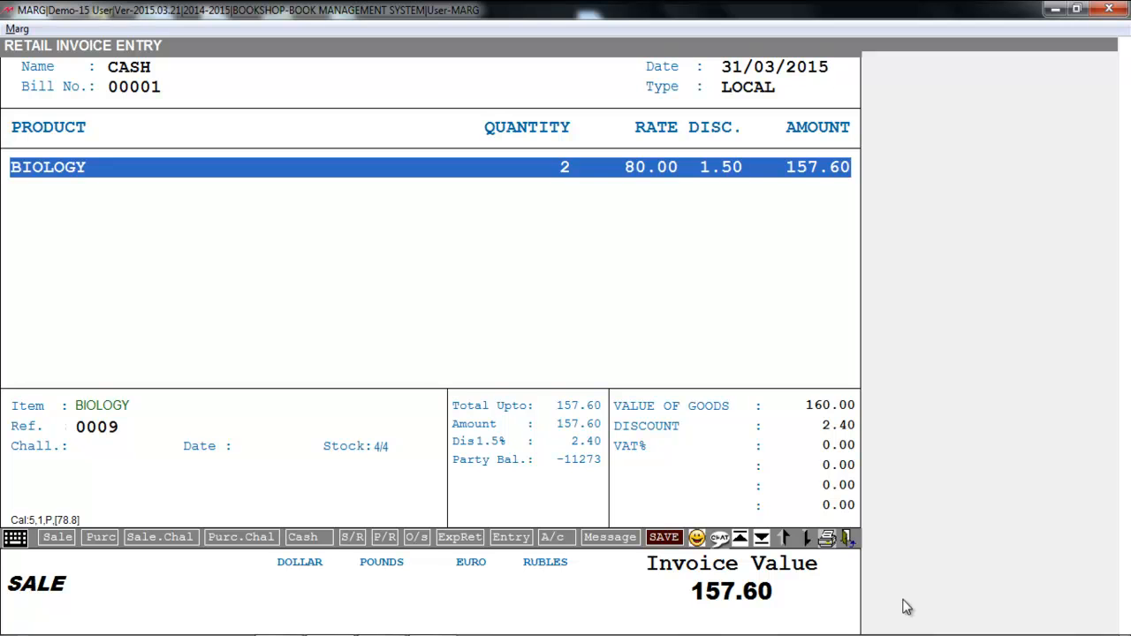
key(Return)
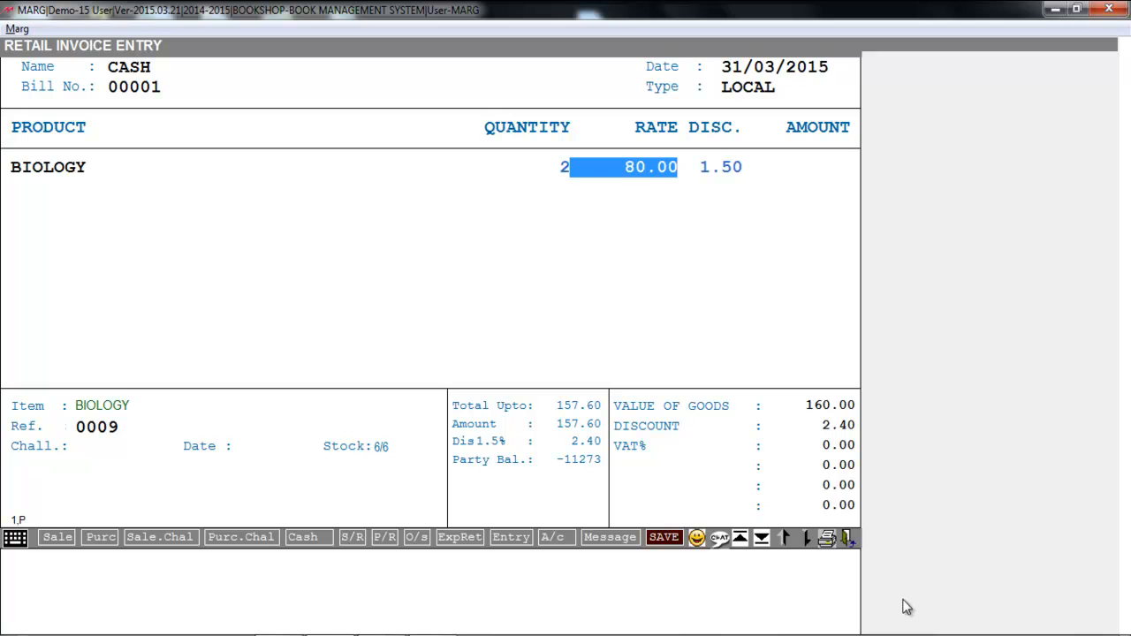
text(90)
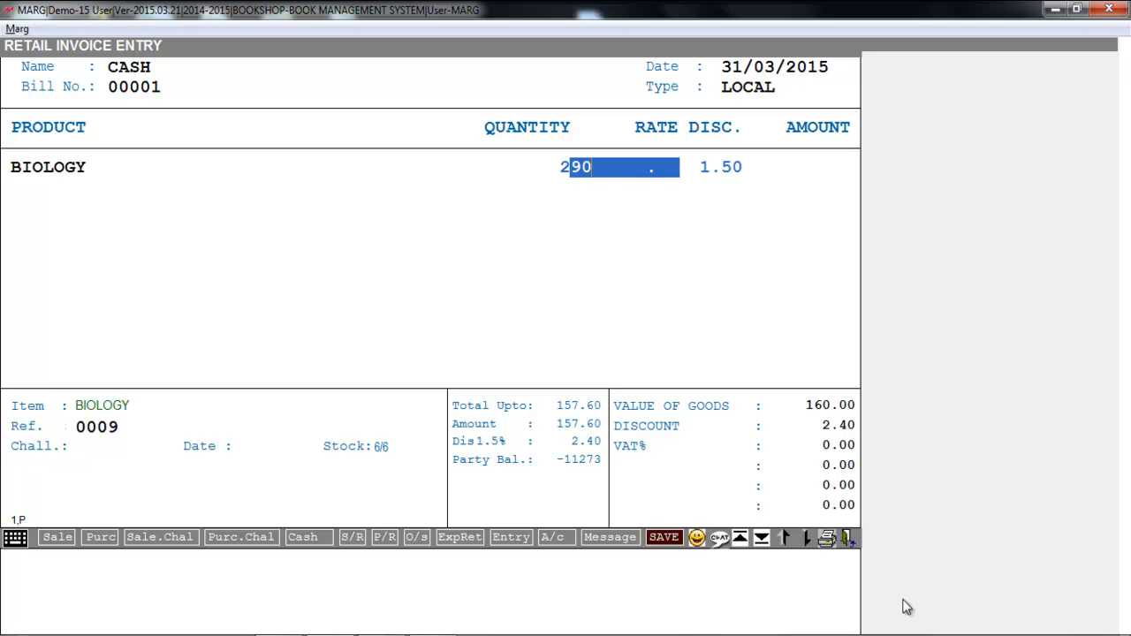
key(Return)
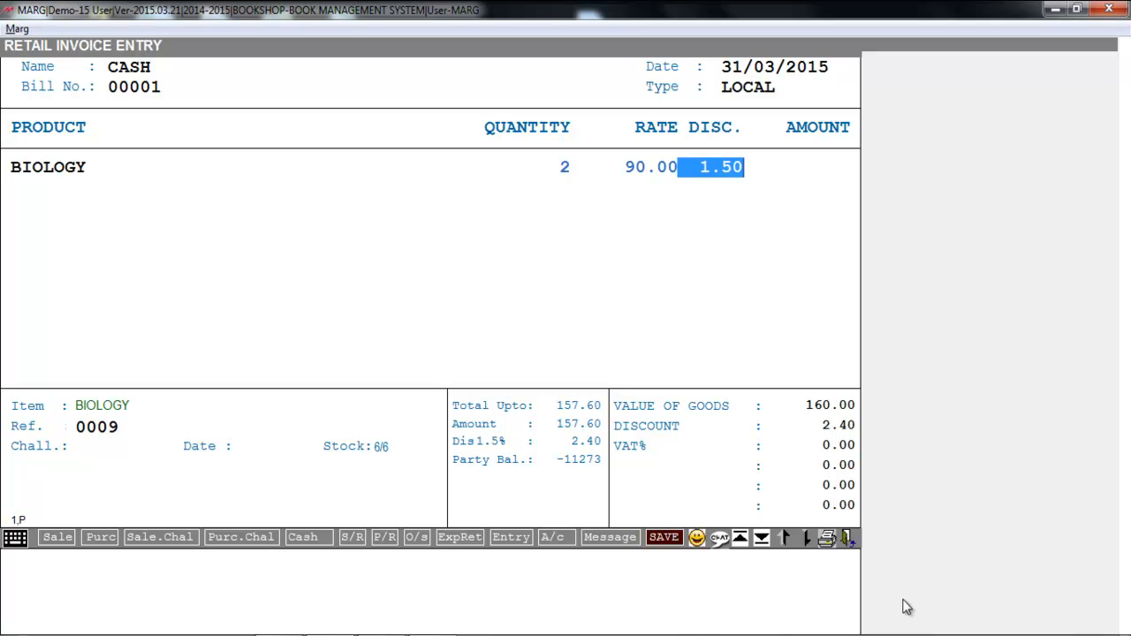
text(2 .)
key(Return)
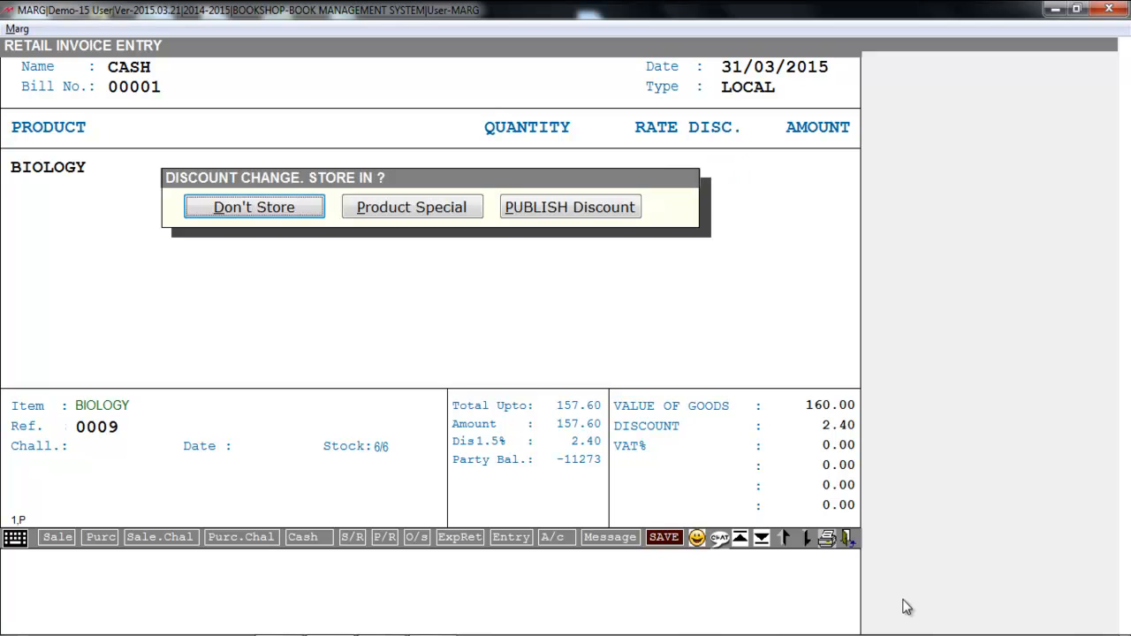
key(Return)
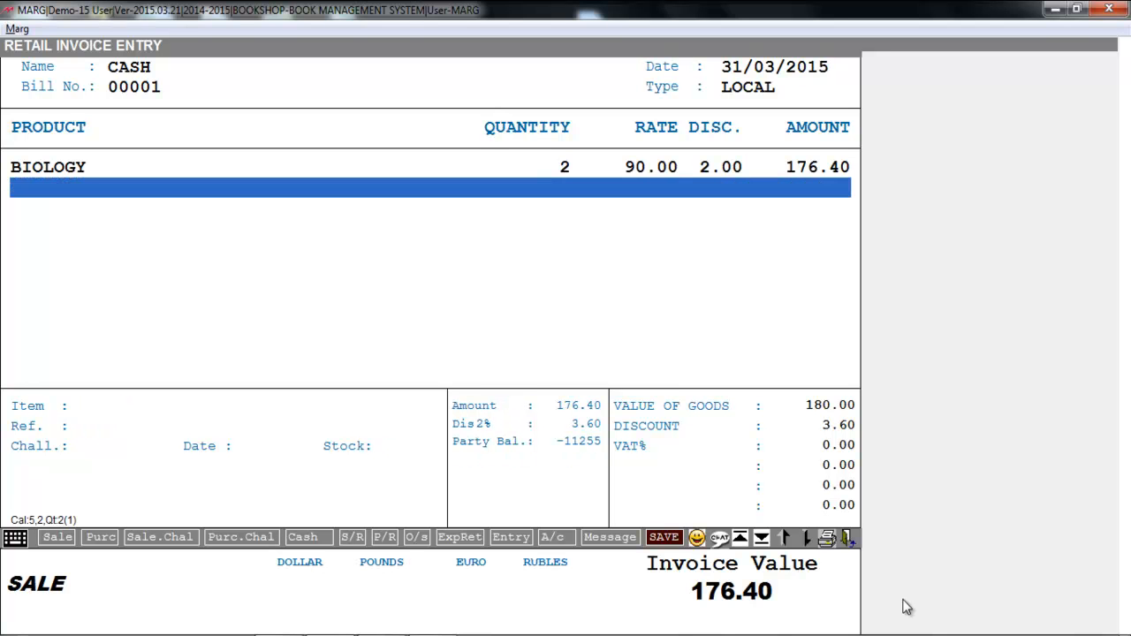
Step: Finish the BIOLOGY sale bill with its levies as they are and save it without printing copies
key(Escape)
key(Return)
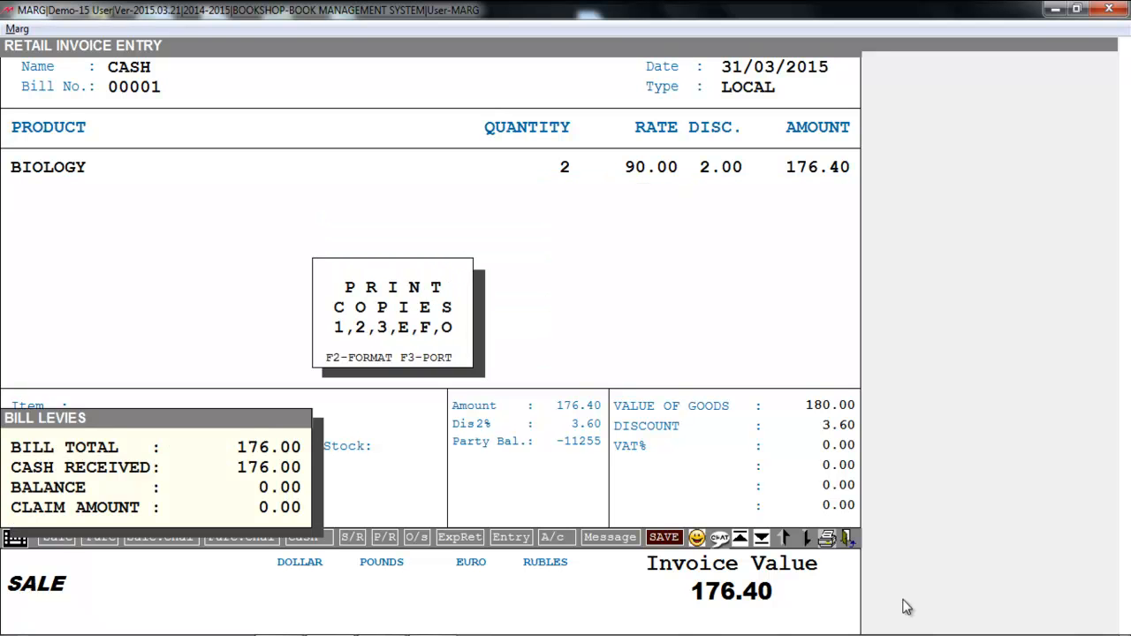
key(Escape)
Step: Start another sale bill for CASH dated 31/03/2015 and add A BRAVE REFRAIN with quantity 2, rate 30.00 and no discount
key(Return)
key(Return)
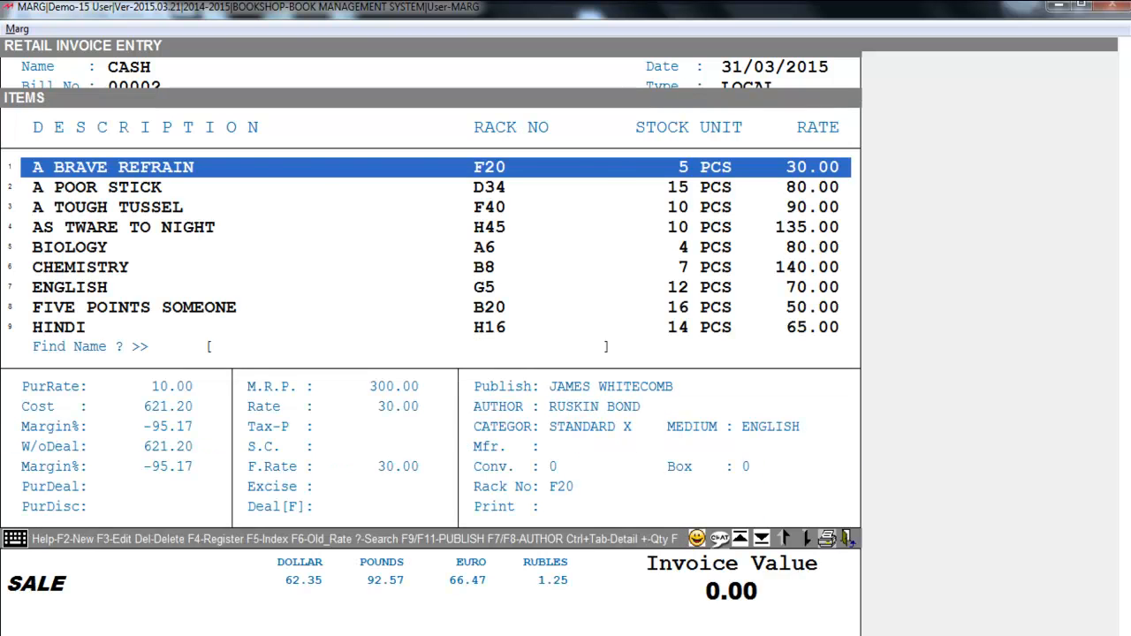
key(Return)
key(Return)
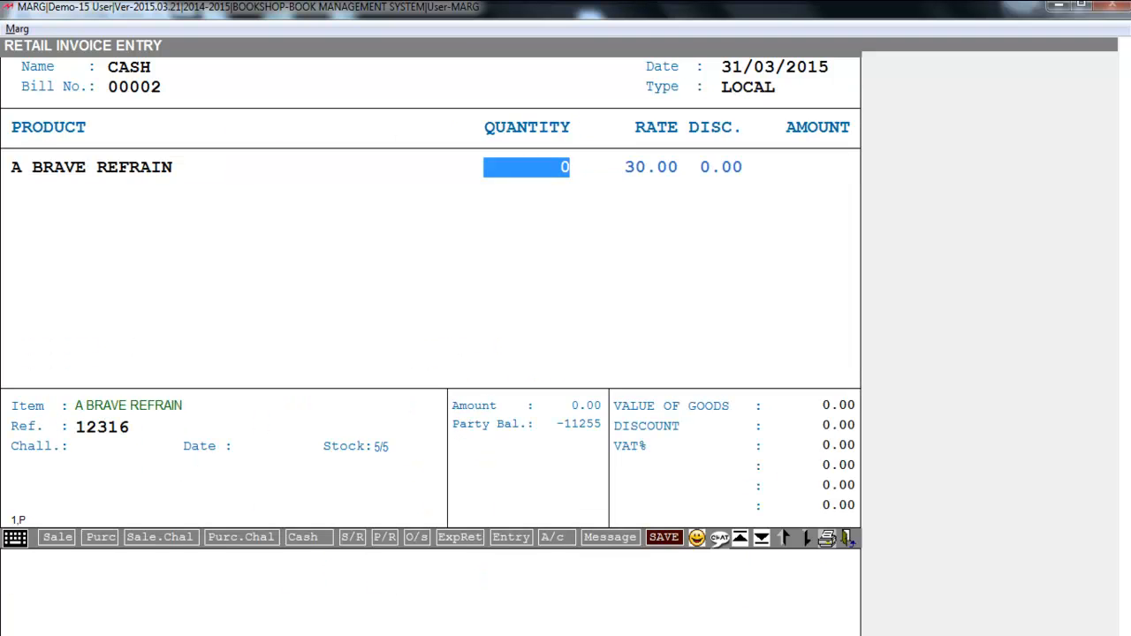
text(2)
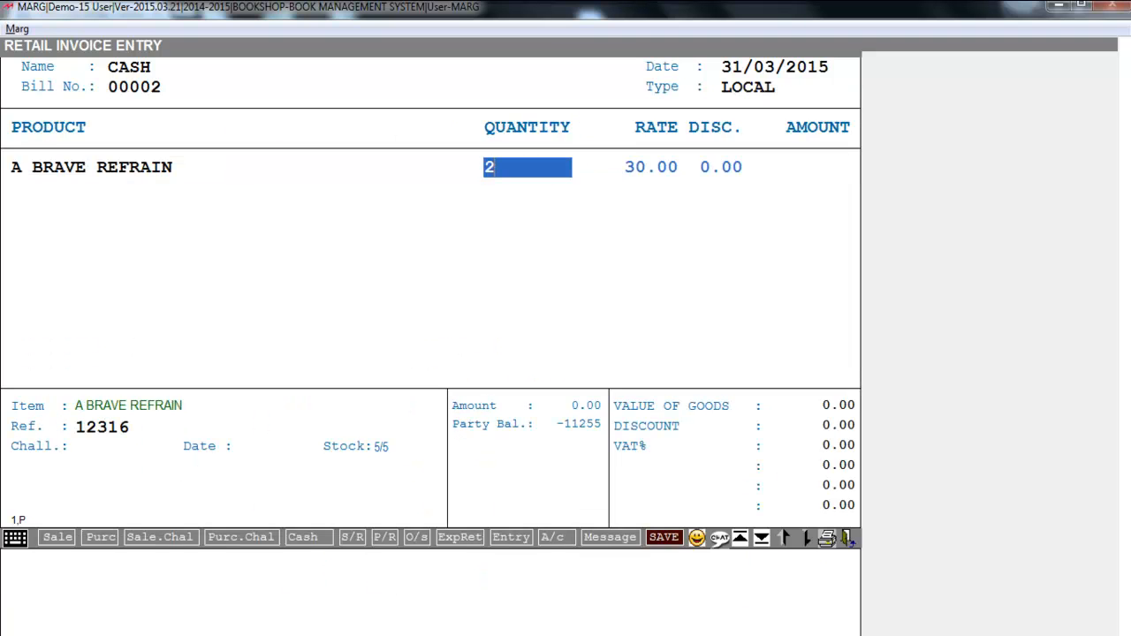
key(Return)
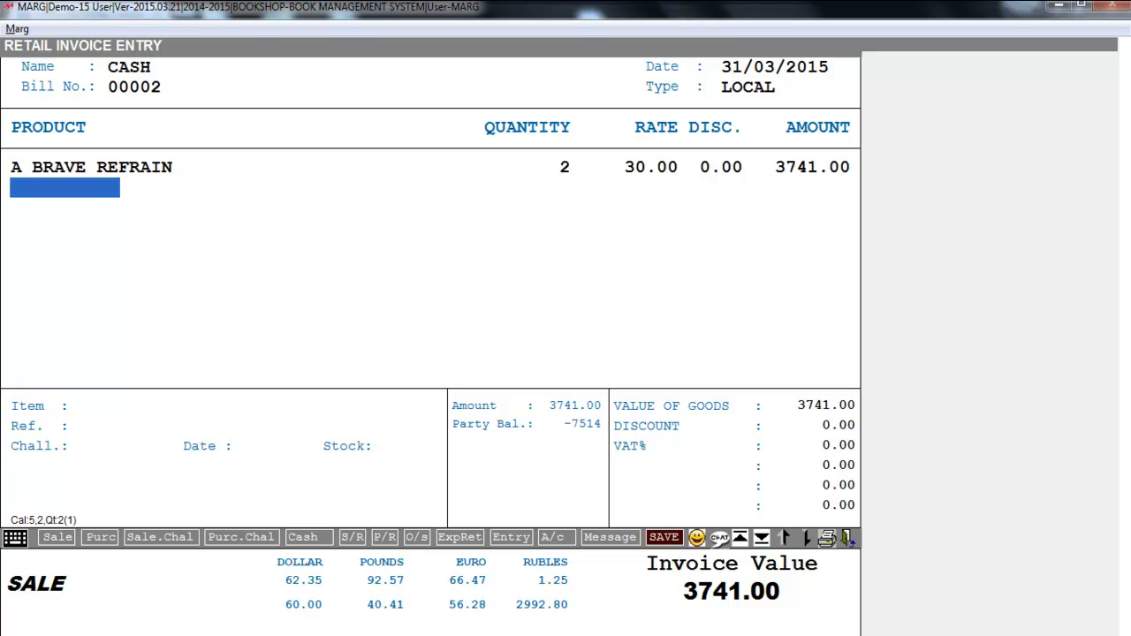
Step: Save the A BRAVE REFRAIN sale bill and leave sale entry
key(Escape)
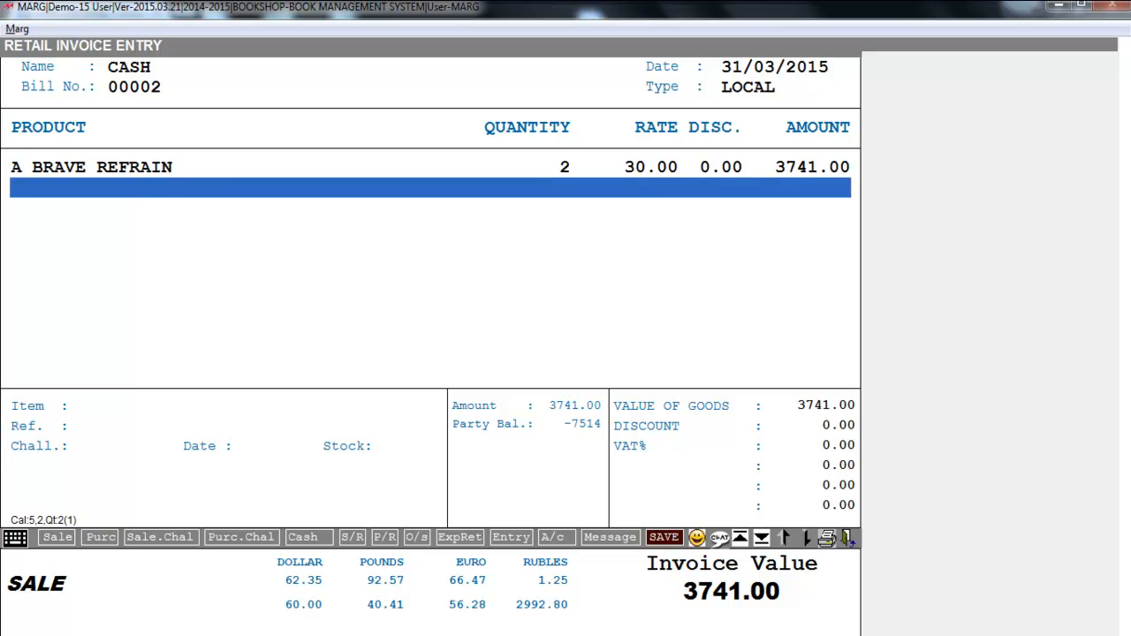
key(Escape)
key(Return)
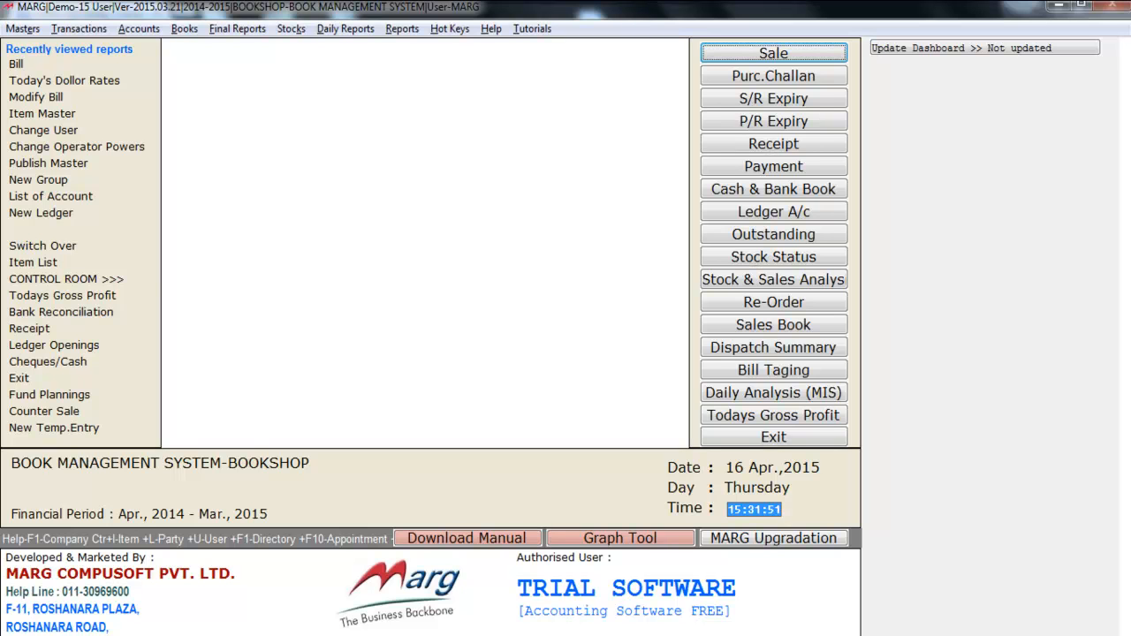
Step: Open the Set of Items (Bundle) list from the rate and discount masters
key(alt+m)
key(Down)
key(Down)
key(Down)
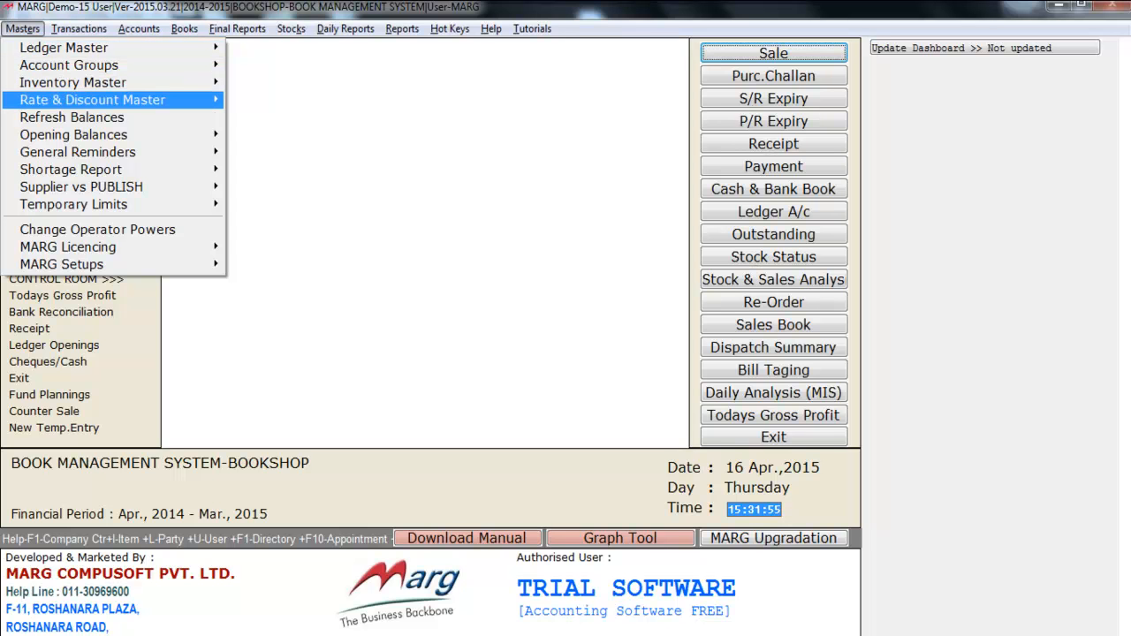
key(Right)
key(Down)
key(Down)
key(Down)
key(Down)
key(Down)
key(Down)
key(Down)
key(Down)
key(Down)
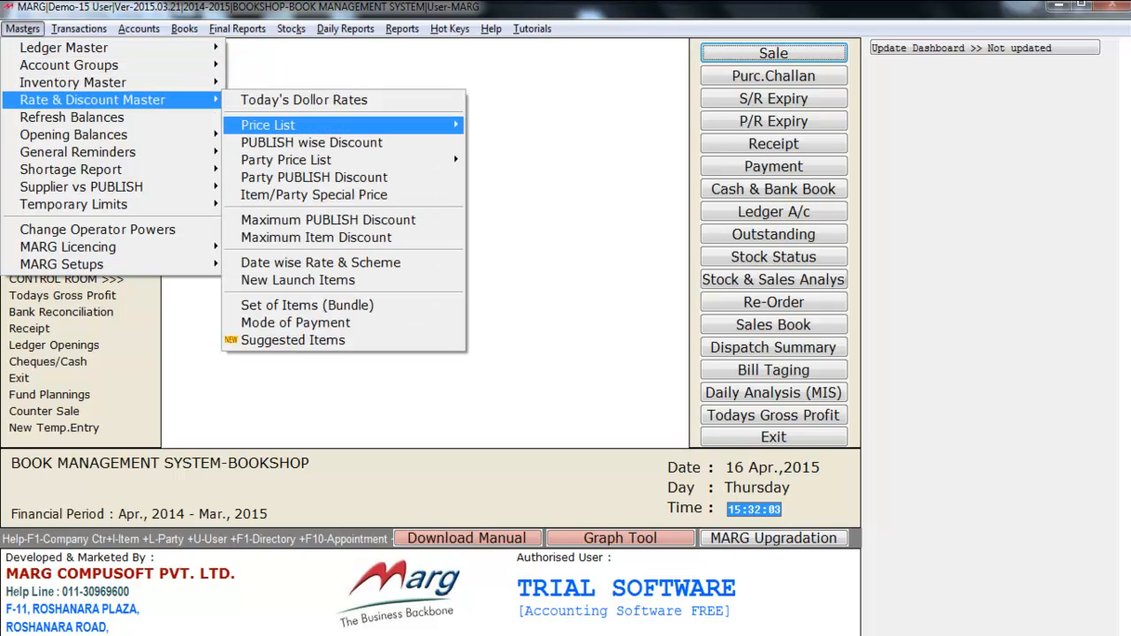
key(Down)
key(Down)
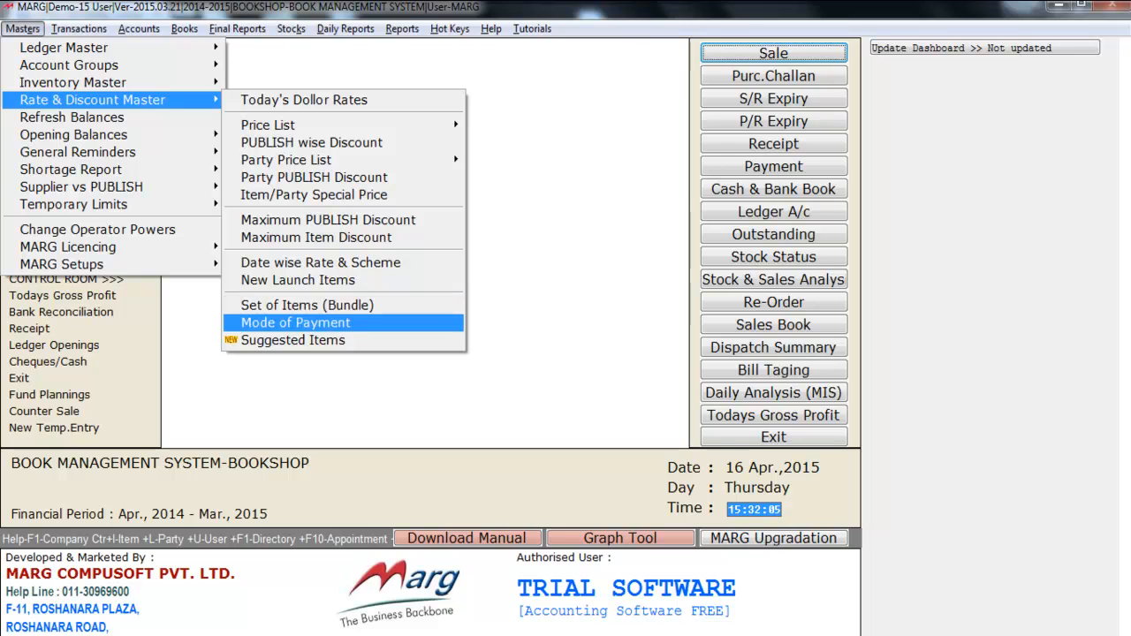
key(Up)
key(Return)
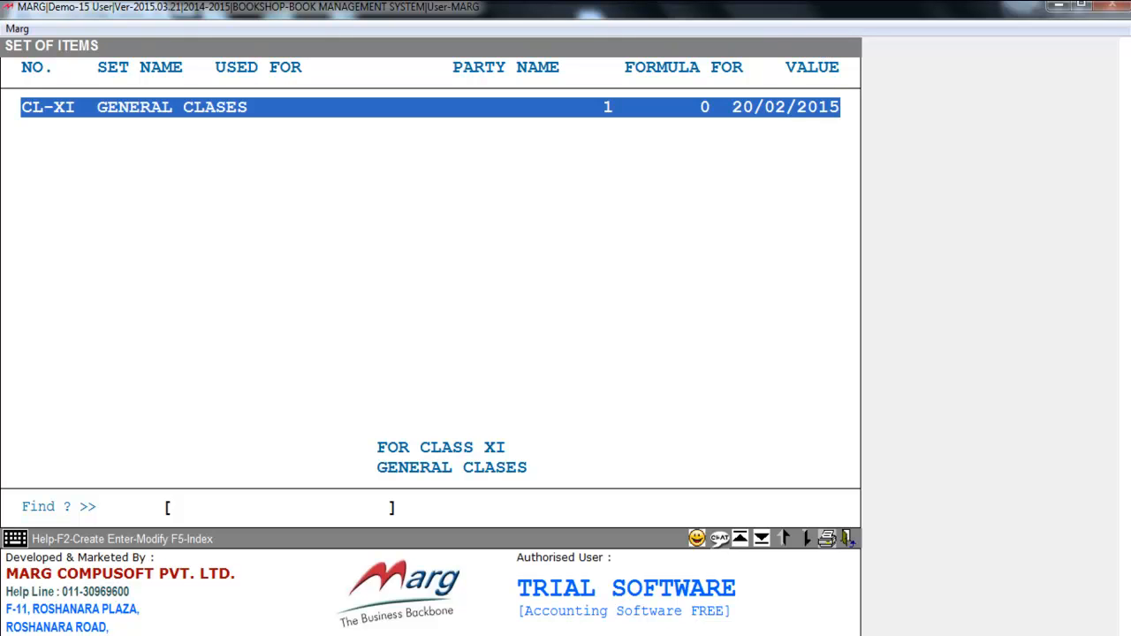
Step: Create an item set numbered 8th with formula for 1, no set name, used for 8th, and applied to all parties
key(F2)
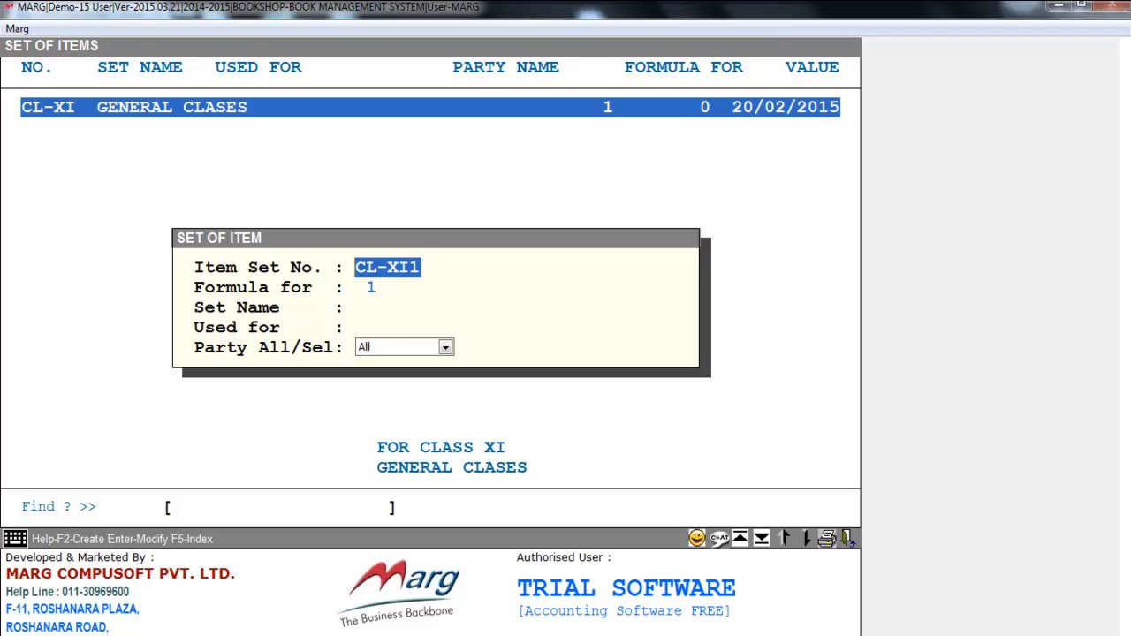
key(Delete)
text(8th)
key(Return)
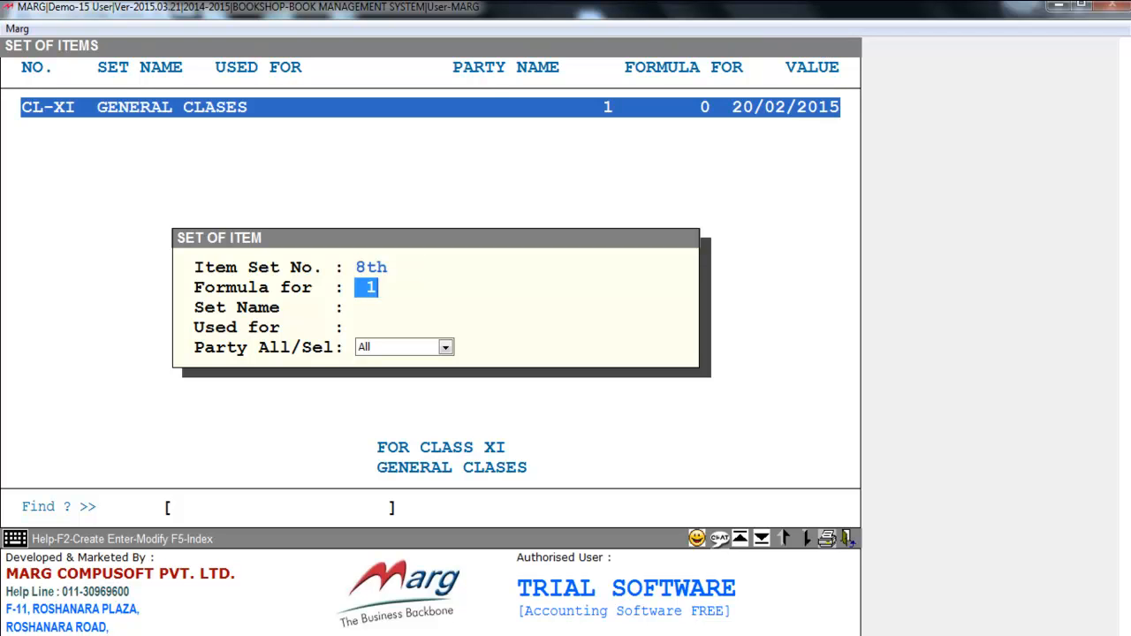
key(Return)
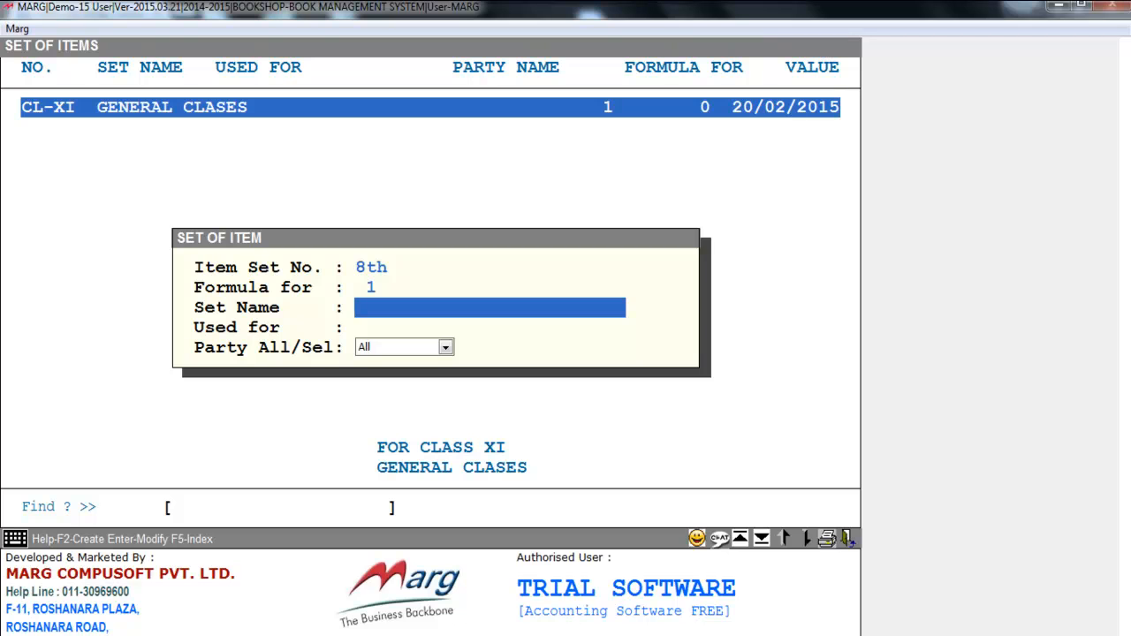
key(Return)
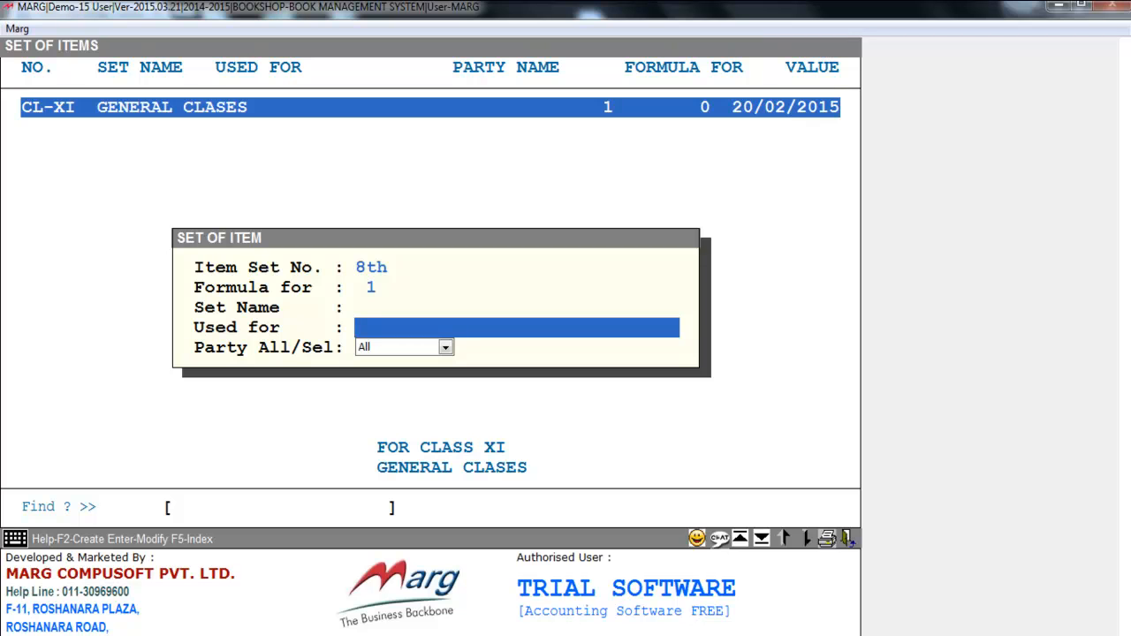
text(8th)
key(Return)
key(space)
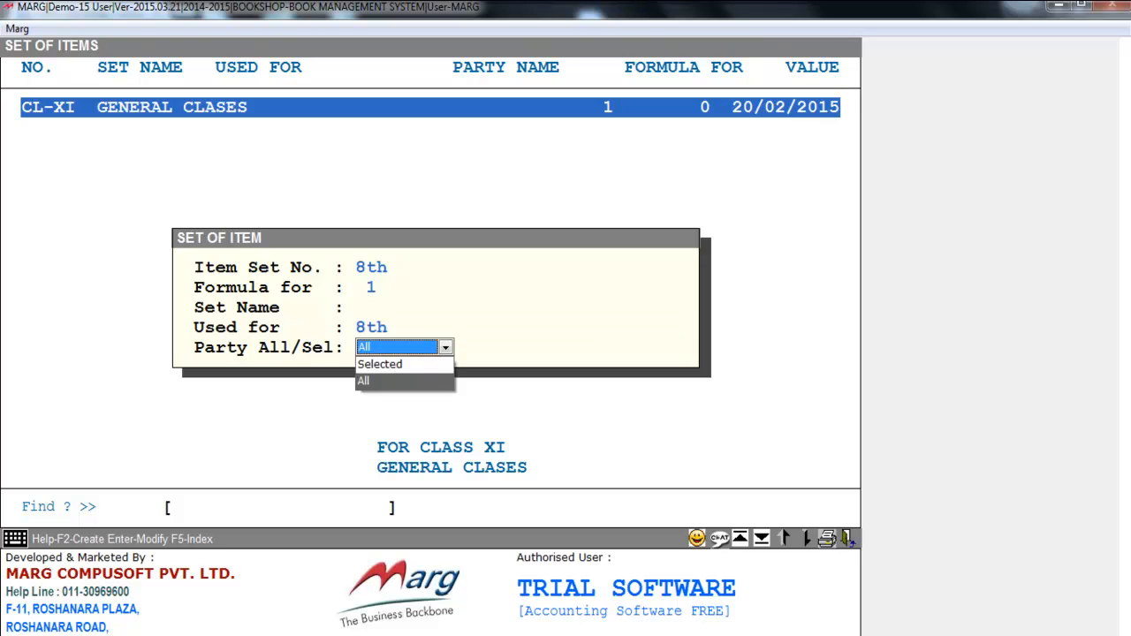
key(Up)
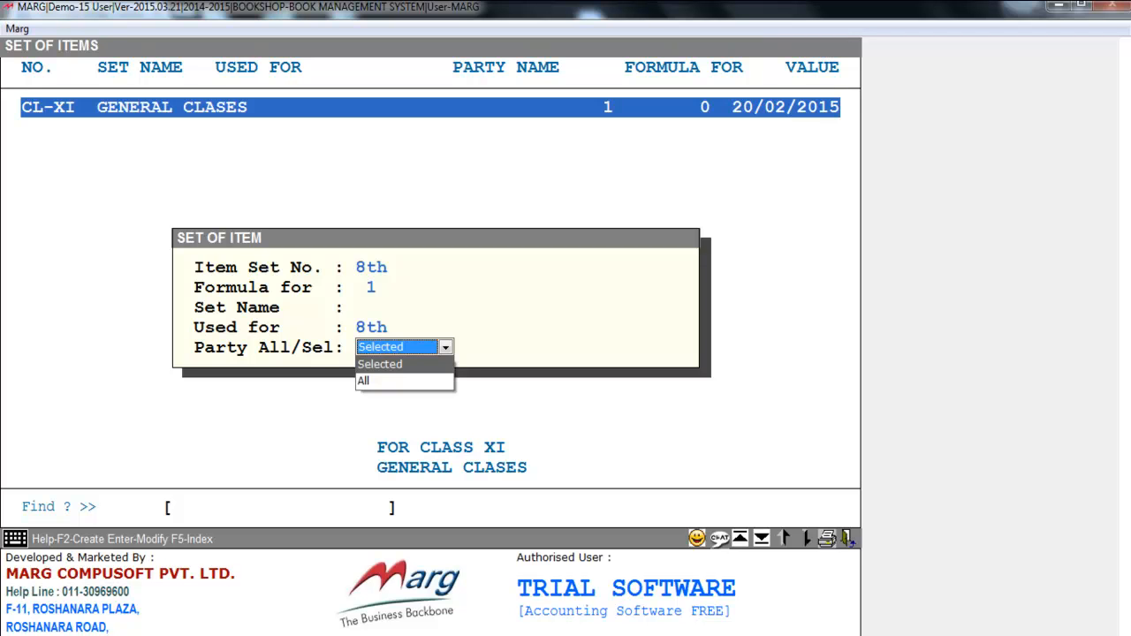
key(Down)
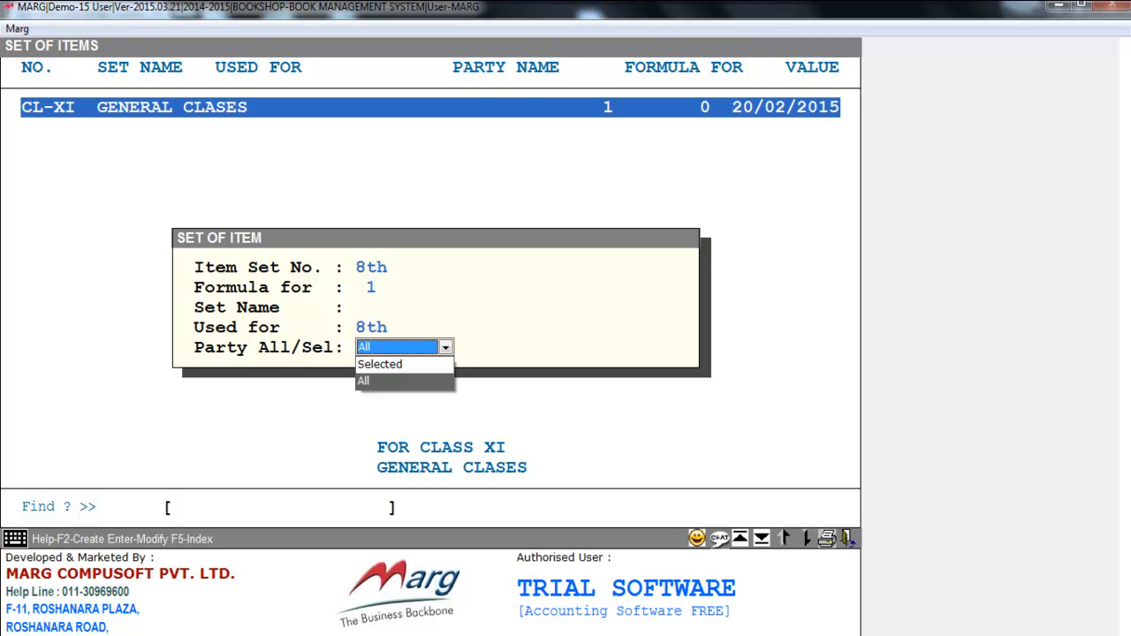
key(Return)
Step: Add MATHEMATICS to the item set as a Sale item with quantity 1 and formula Yes
key(Return)
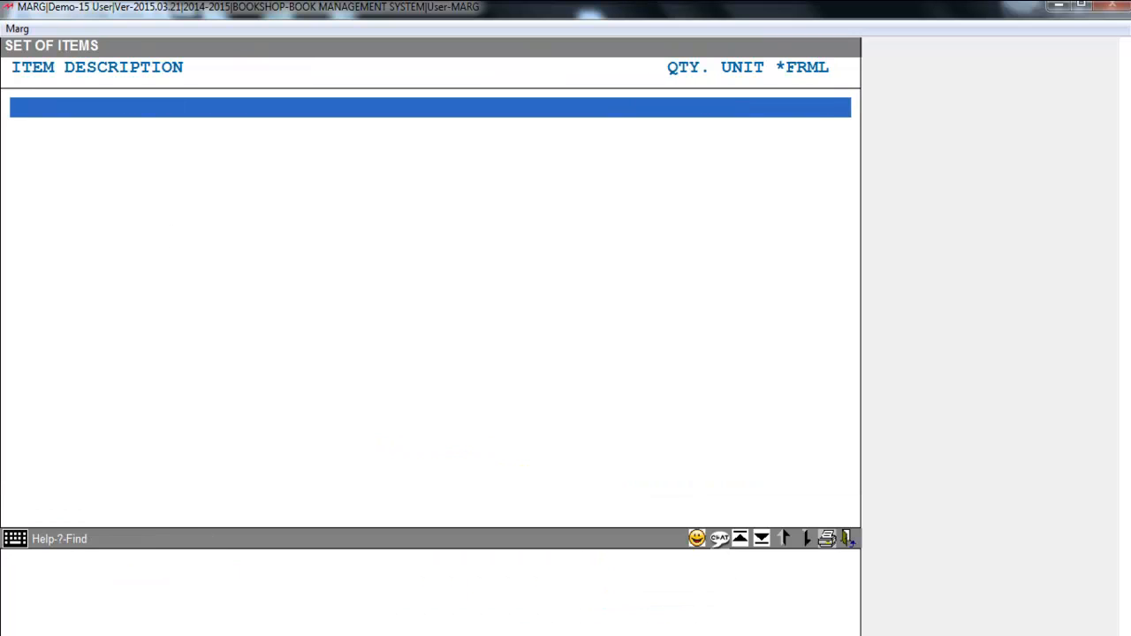
key(Return)
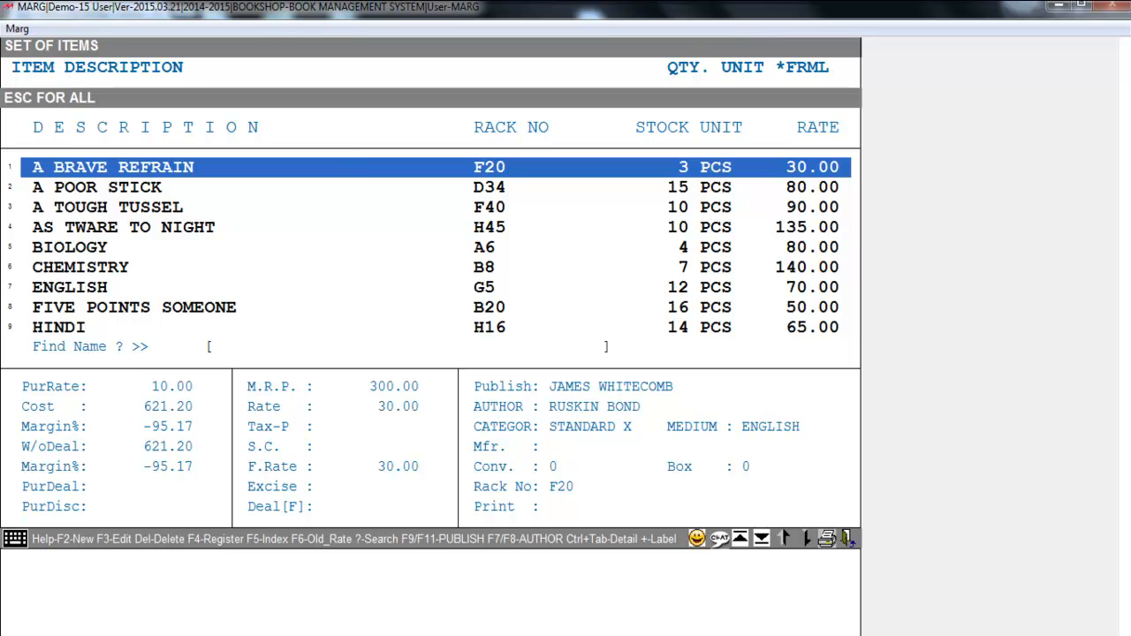
key(Down)
key(Down)
key(Down)
key(Down)
key(Down)
key(Down)
key(Down)
key(Down)
key(Down)
key(Down)
key(Up)
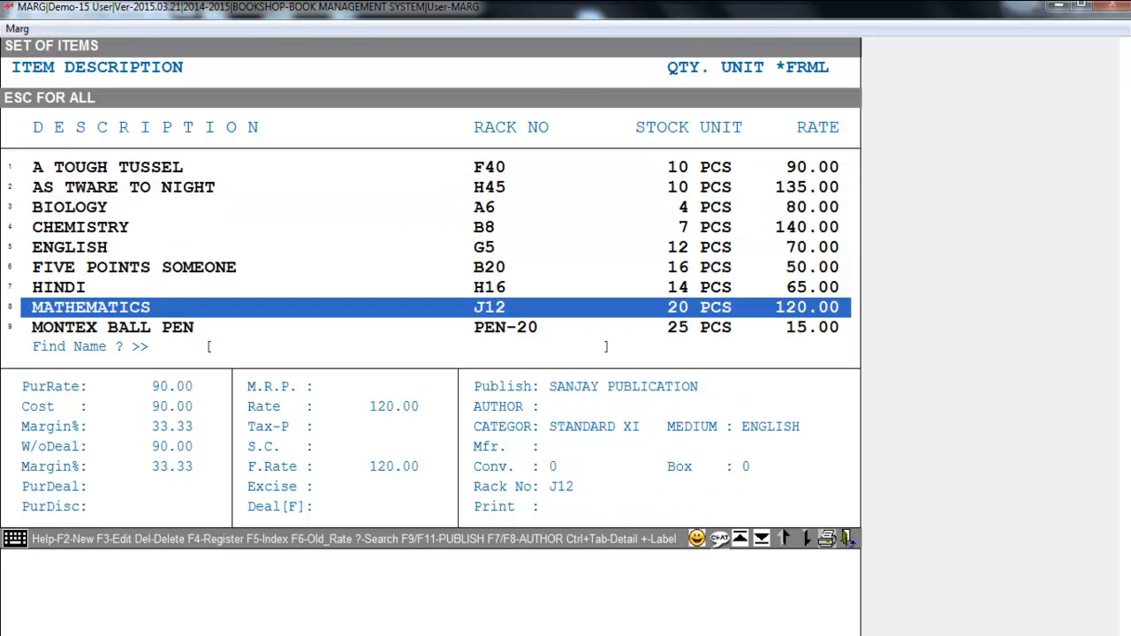
key(Return)
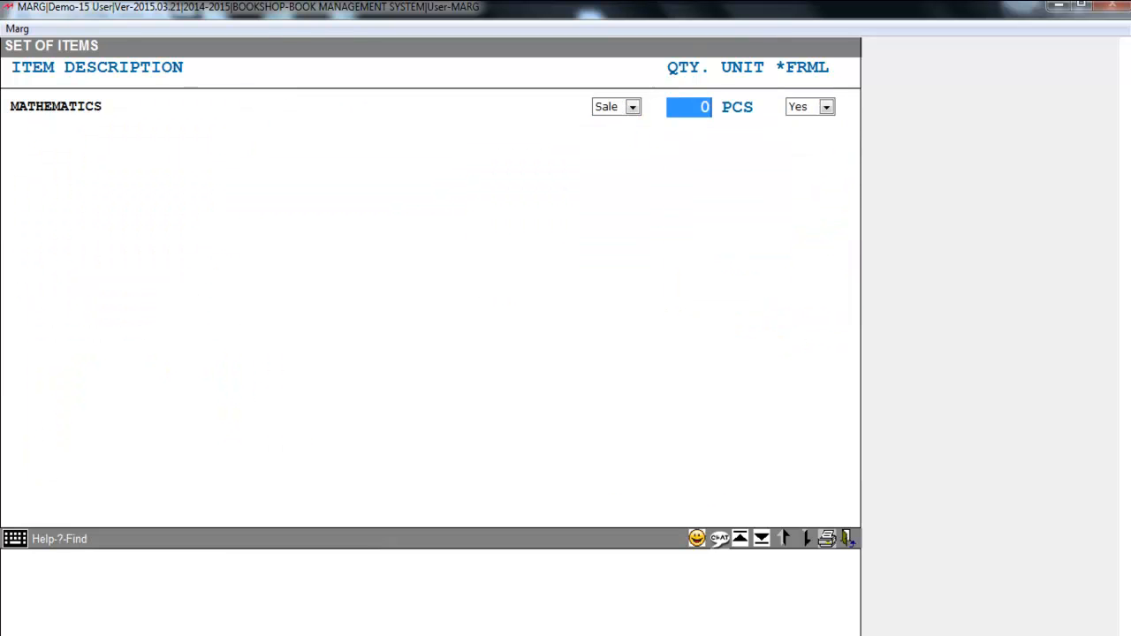
text(1)
key(Return)
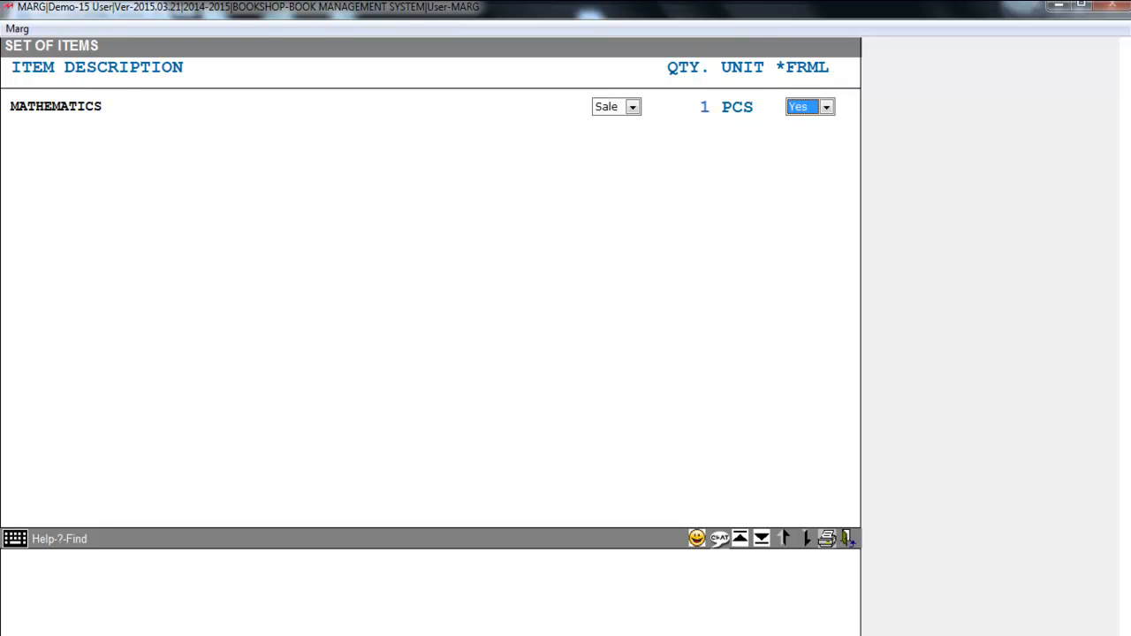
key(Return)
Step: Add ENGLISH, HINDI and G.K to the item set as Sale items, each with quantity 1 and formula Yes
key(Return)
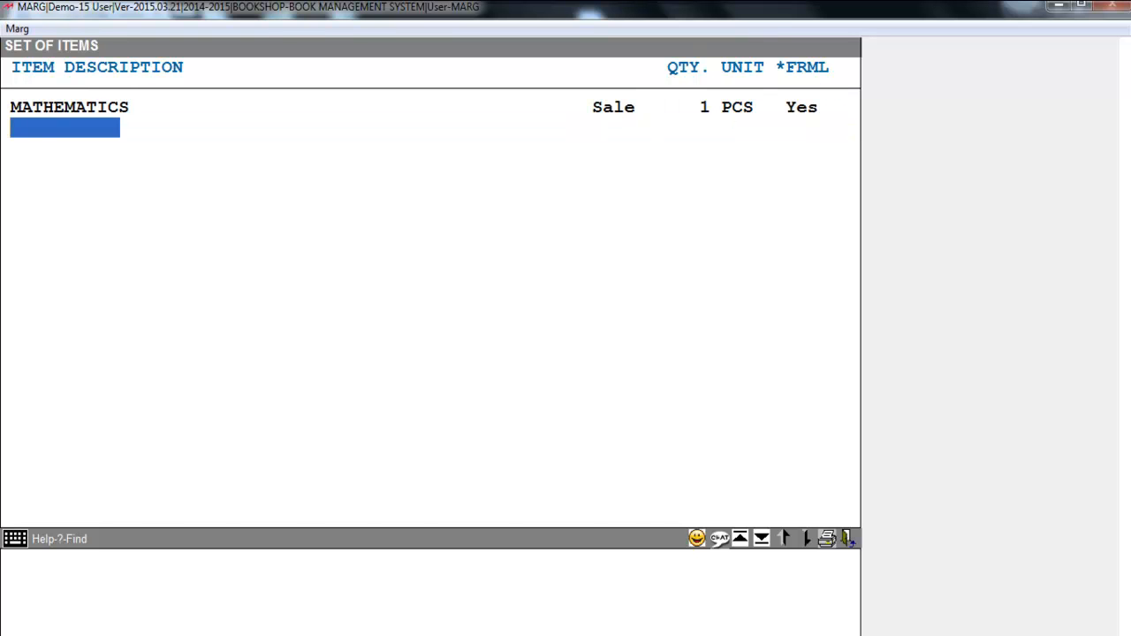
key(Return)
key(Down)
key(Down)
key(Down)
key(Down)
key(Down)
key(Down)
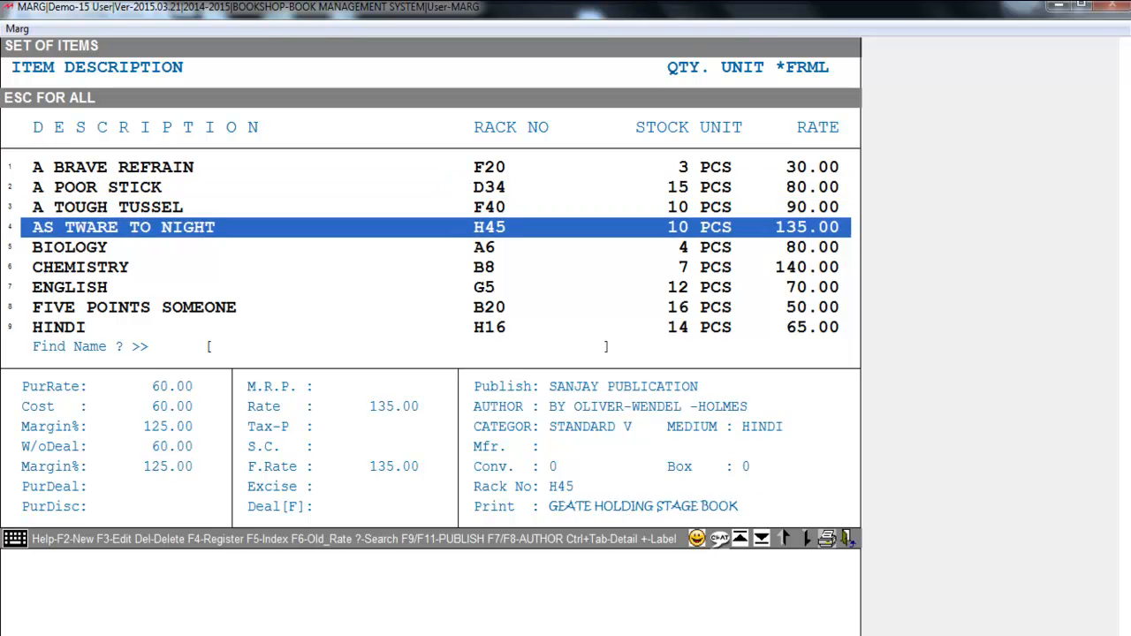
key(Return)
key(Return)
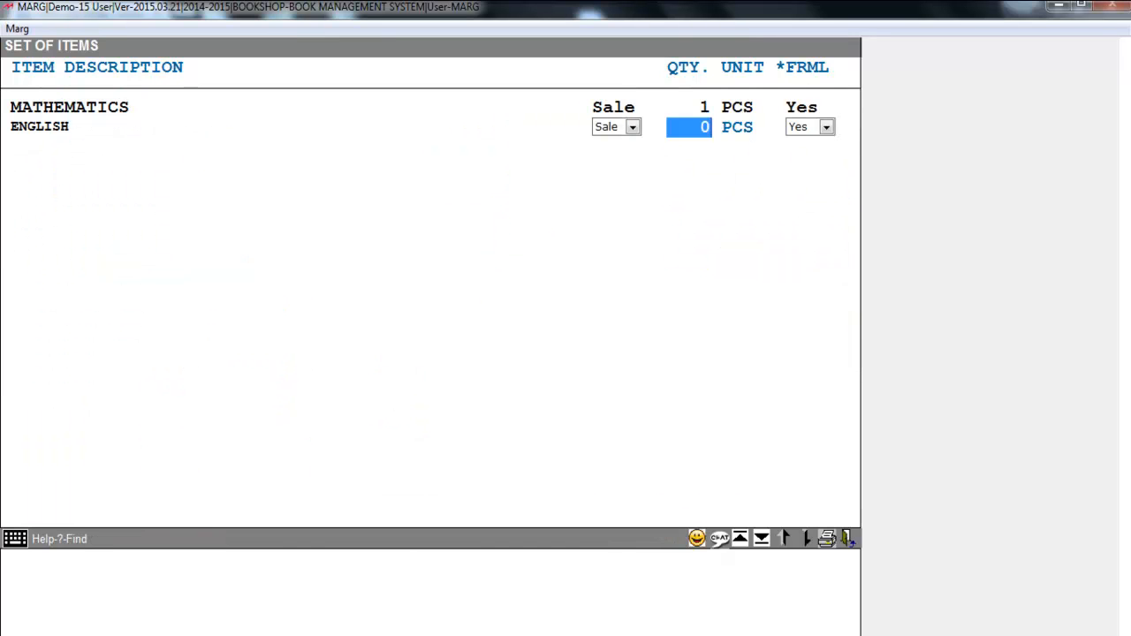
text(1)
key(Return)
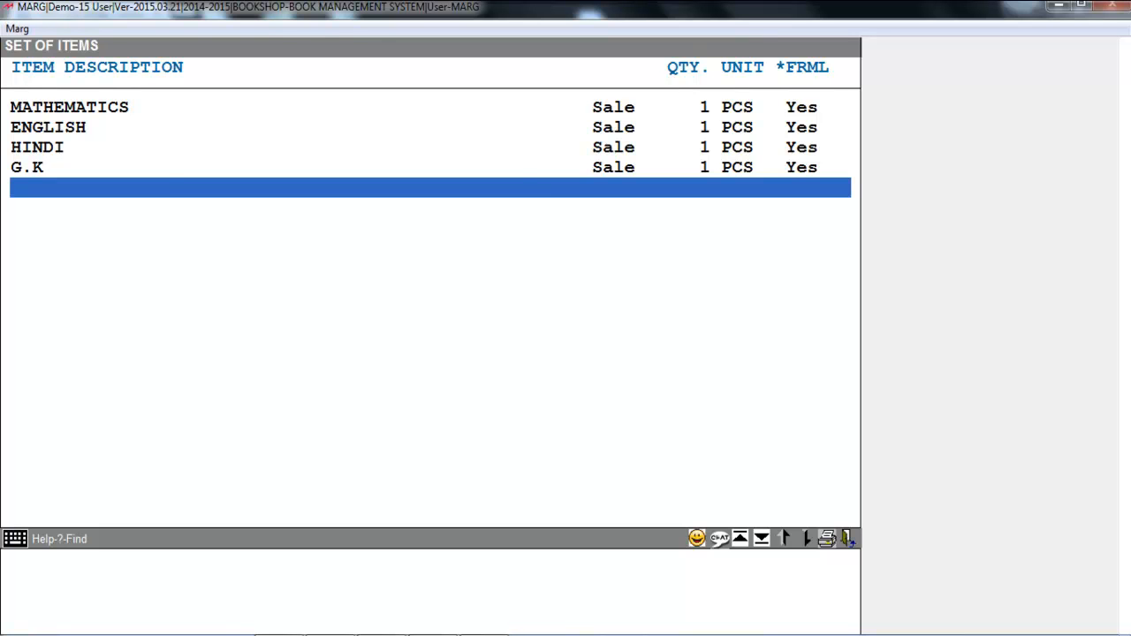
Step: Finish the item set, confirm quitting the entry and leave the Set of Items list
key(Escape)
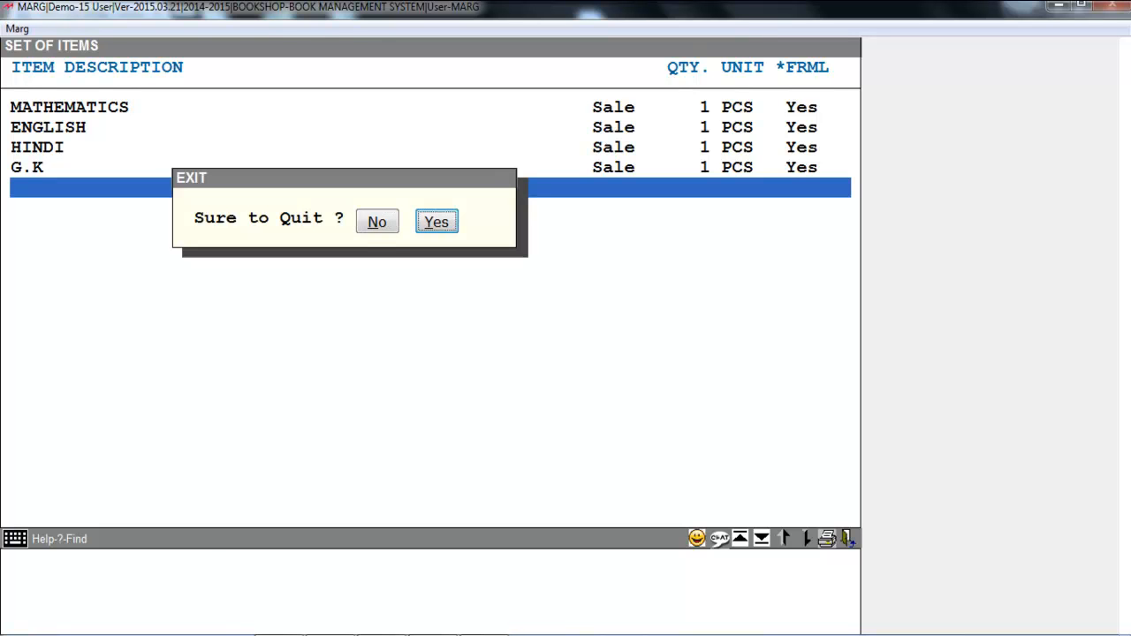
key(Return)
key(Escape)
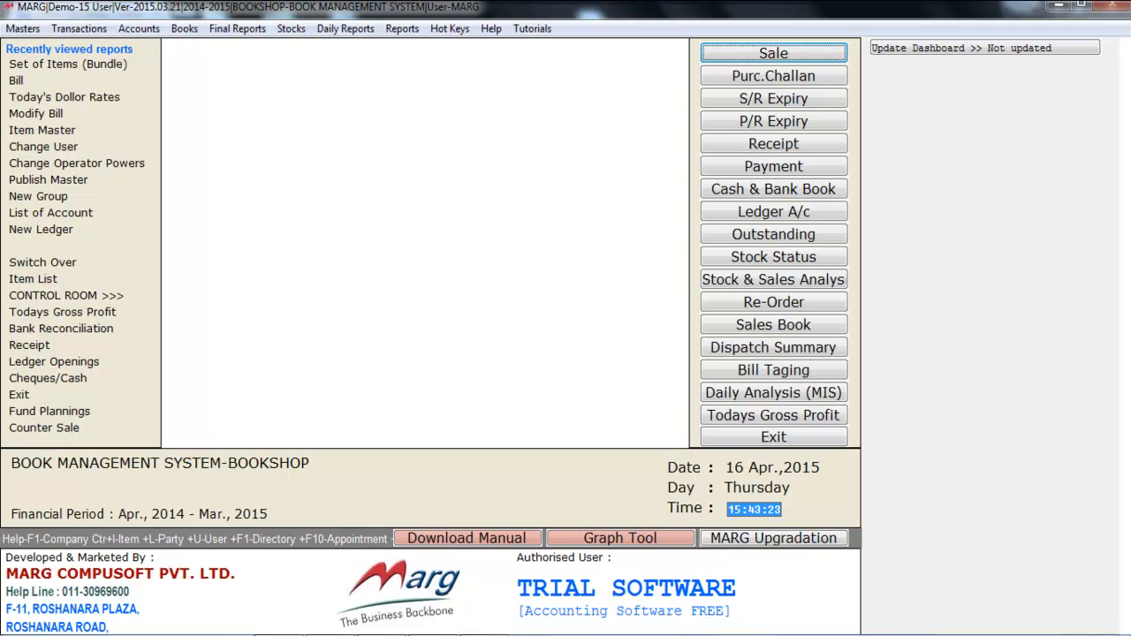
Step: Start a new local sale bill for the CASH ledger dated 31/03/2015
key(Return)
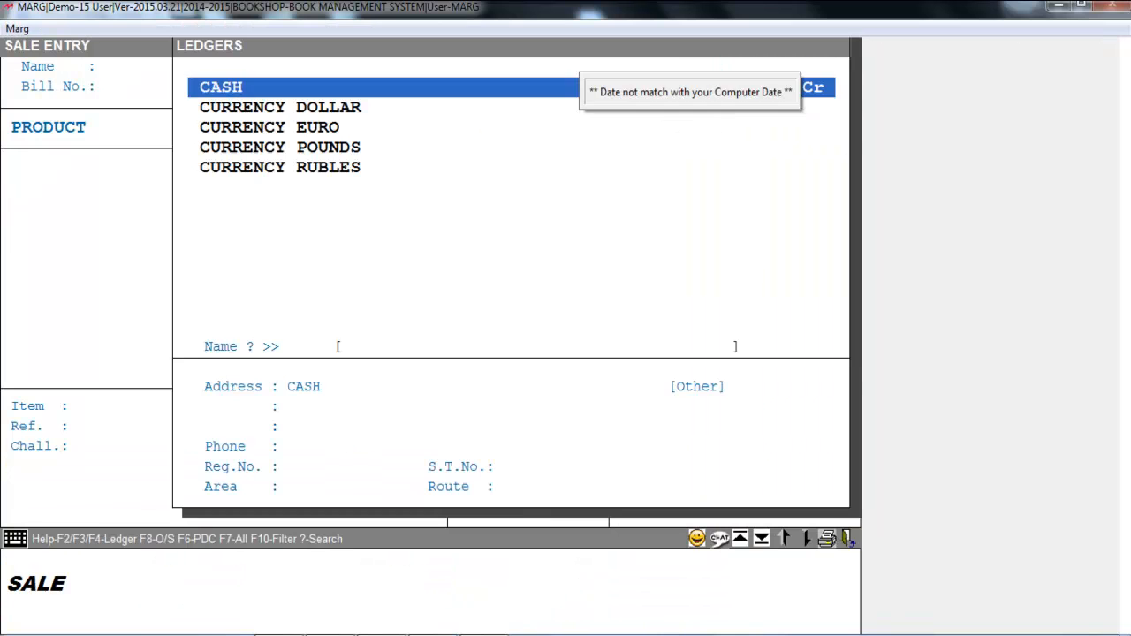
key(Return)
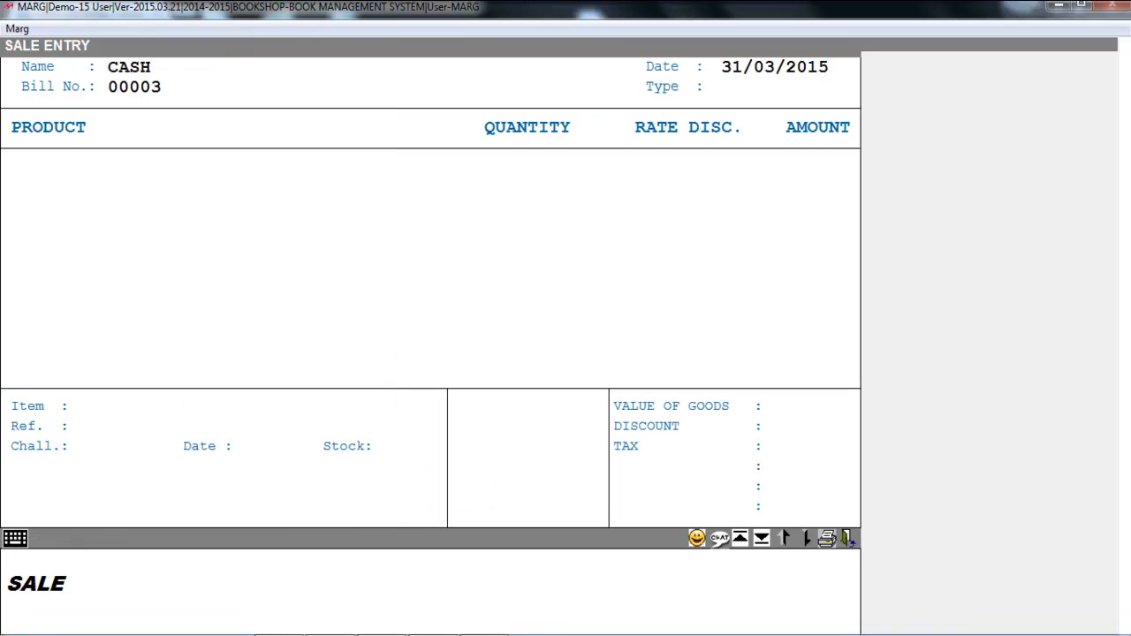
key(Return)
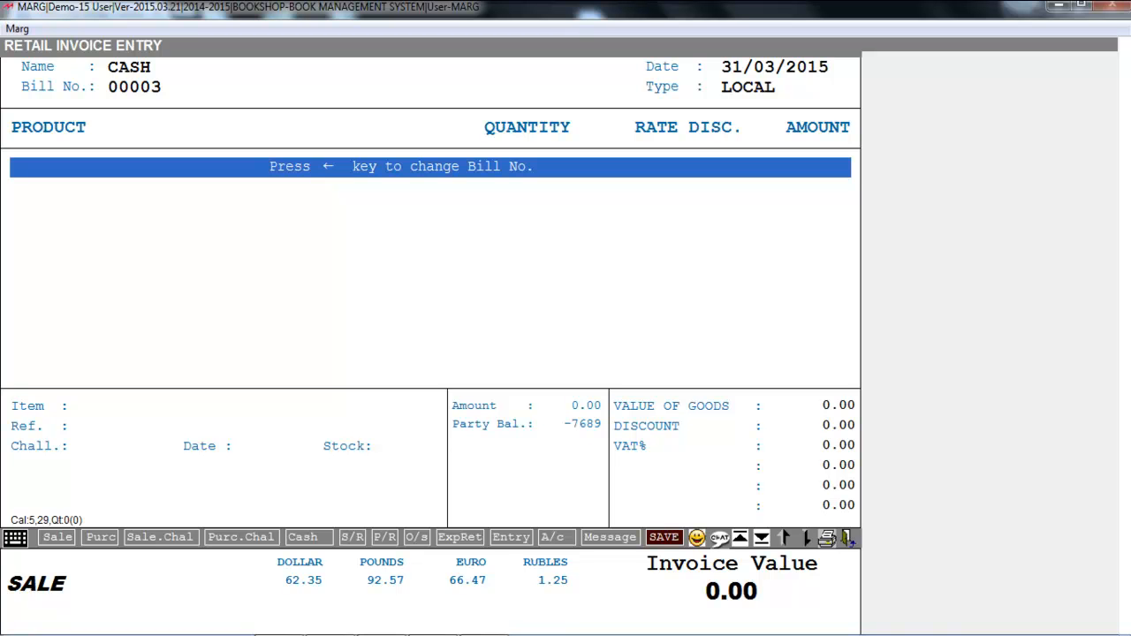
Step: Fill the bill from the item set CL-XI with a bill formula of 1 and a bill amount of 0
key(alt+F12)
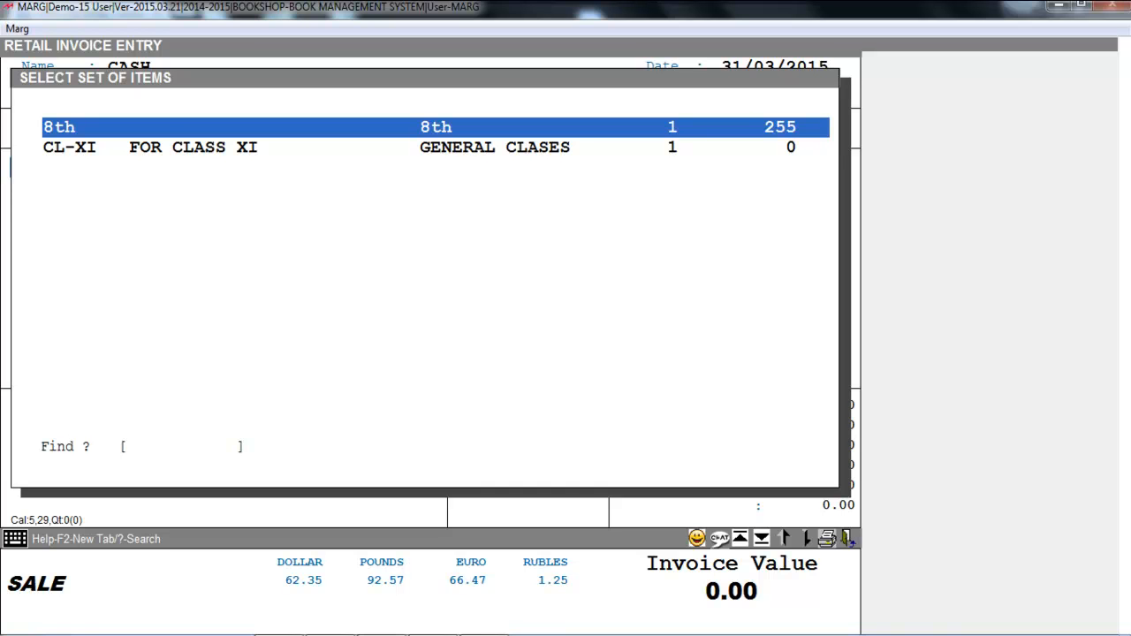
key(Down)
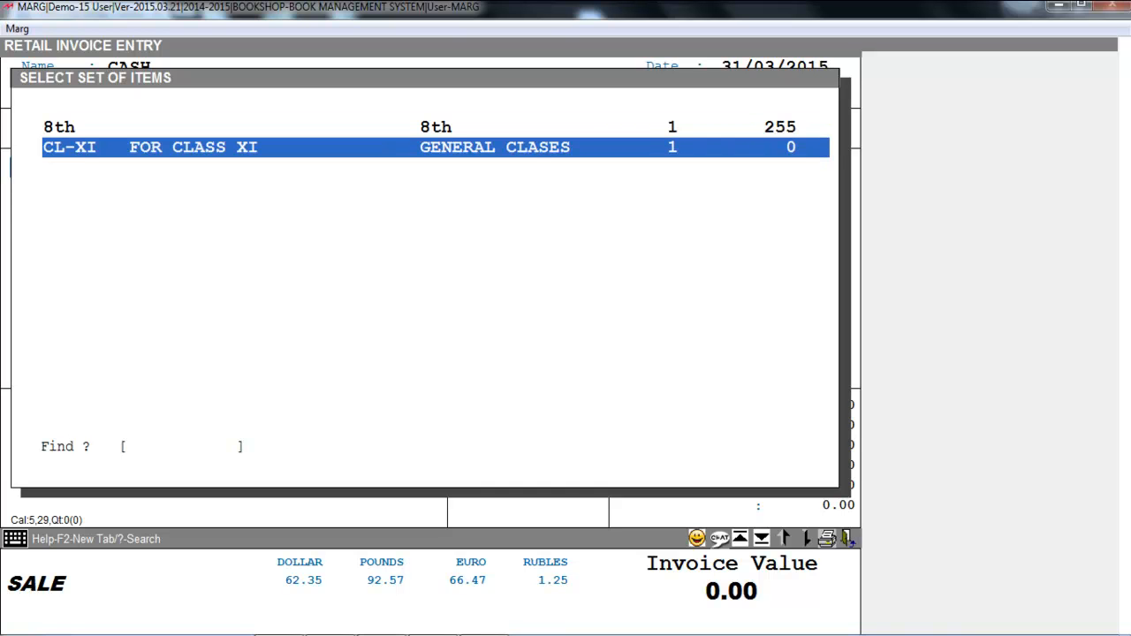
key(Return)
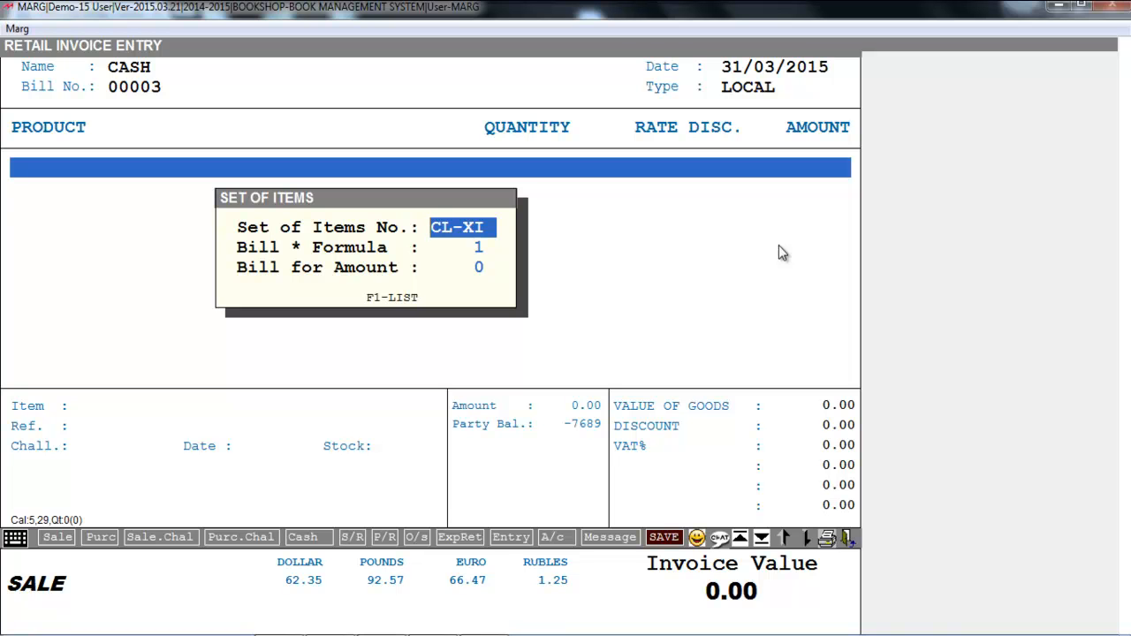
key(Return)
key(Return)
key(Return)
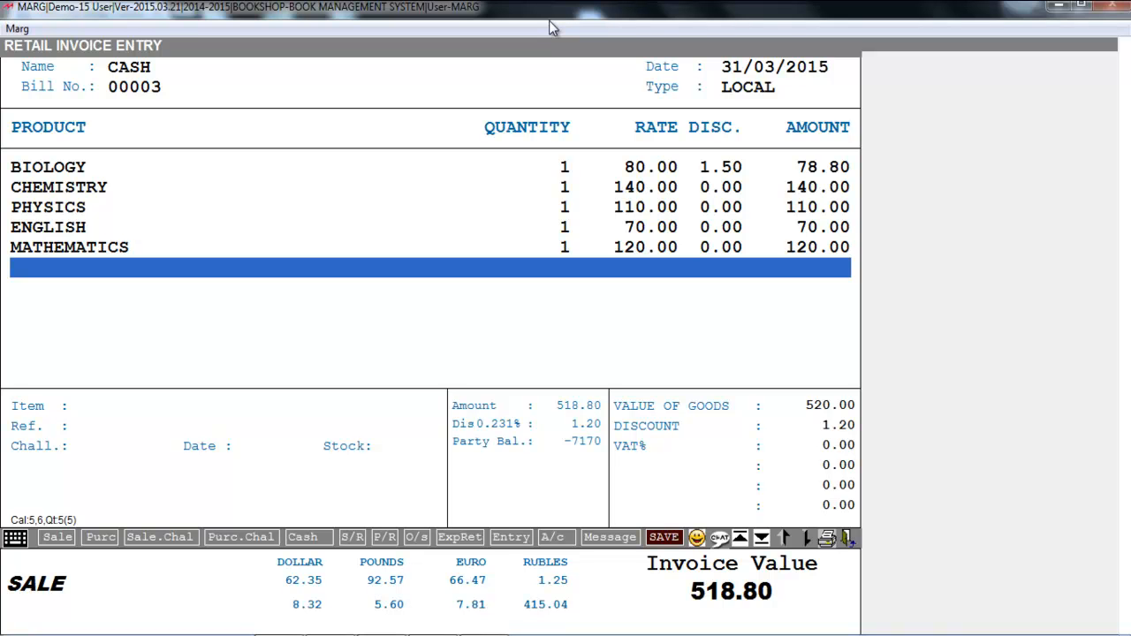
Step: Save the cash bill with its full amount received, skip printing copies and leave sale entry
key(ctrl+w)
key(Return)
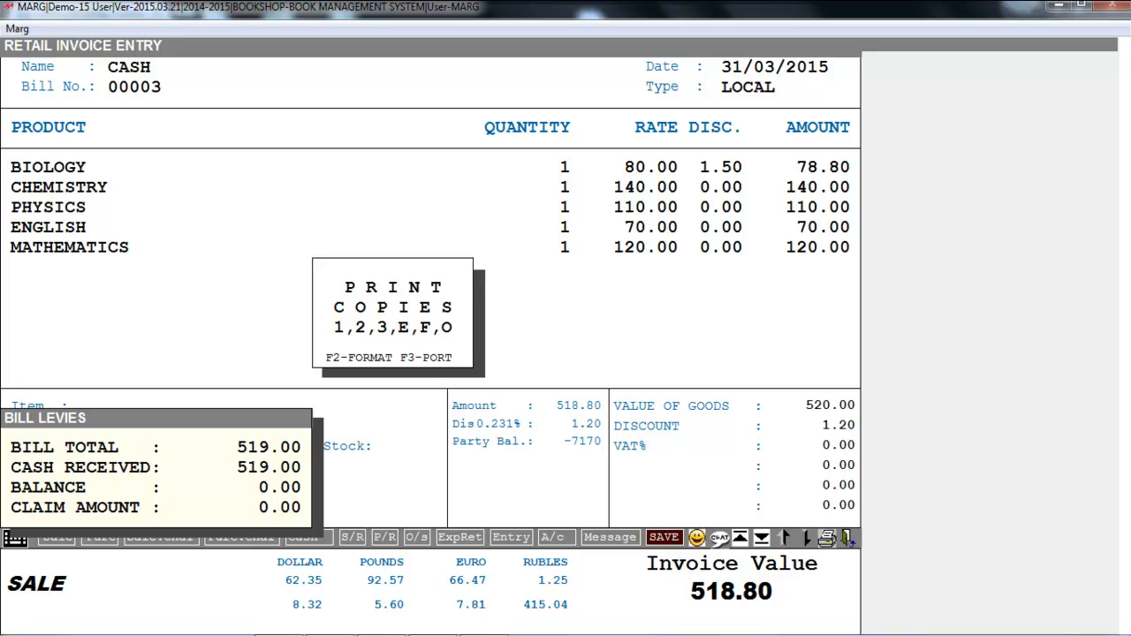
key(Escape)
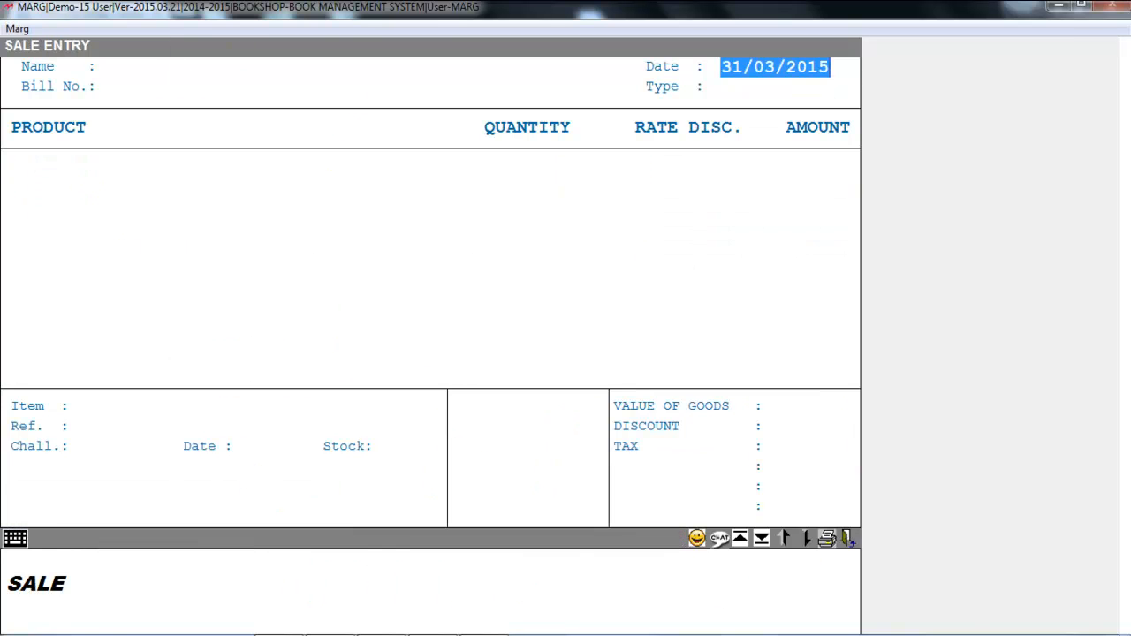
key(Escape)
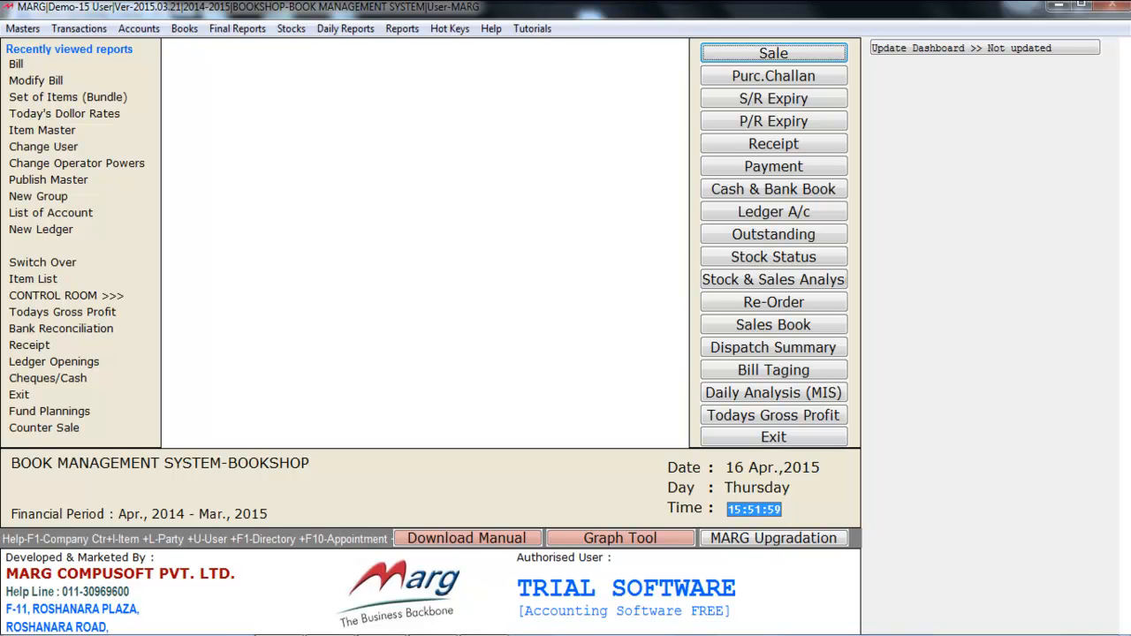
Step: Start another local cash sale bill dated 31/03/2015 and bring up its item list
key(Return)
key(Return)
key(Return)
key(Return)
key(Return)
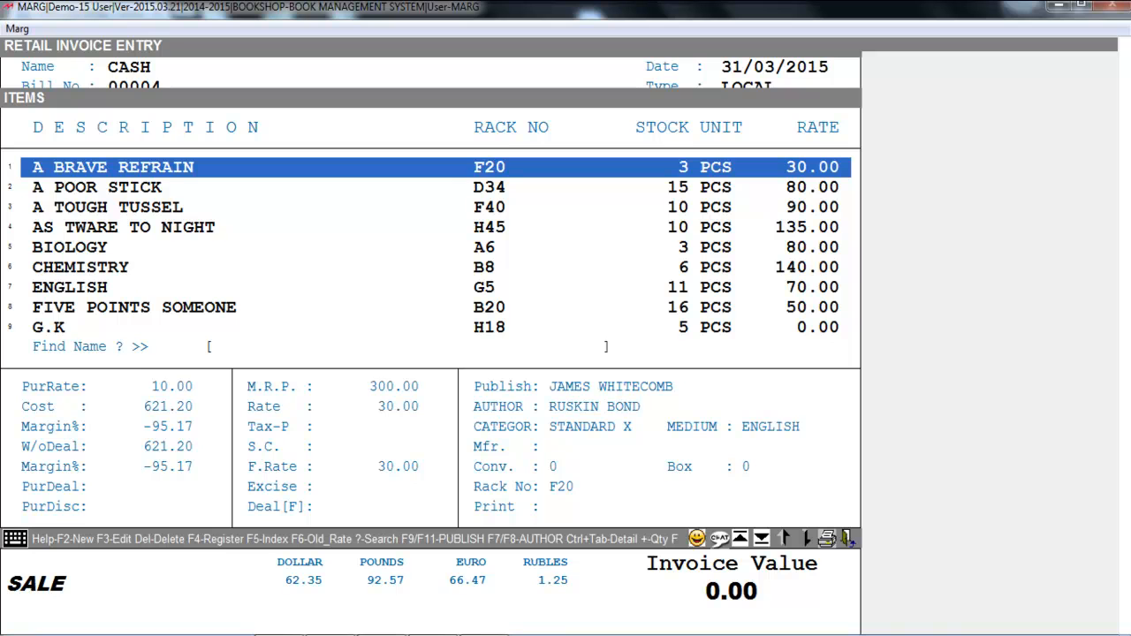
Step: Filter the item list by the publisher of AS TWARE TO NIGHT, SANJAY PUBLICATION, and restore the list to all publishers
key(Down)
key(Down)
key(Down)
key(F9)
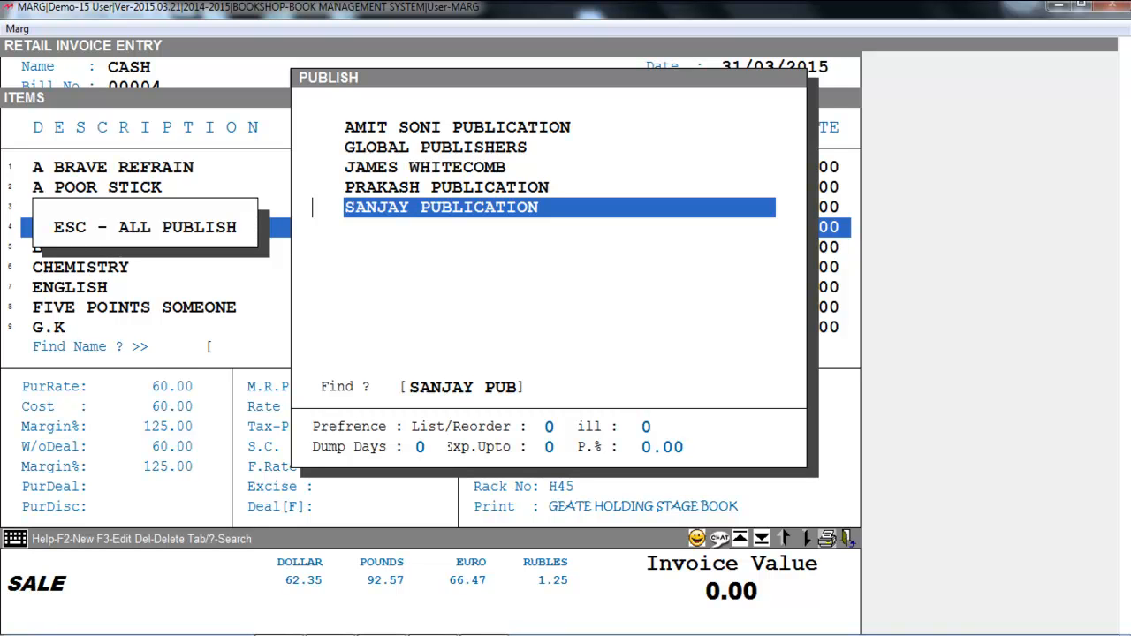
key(Return)
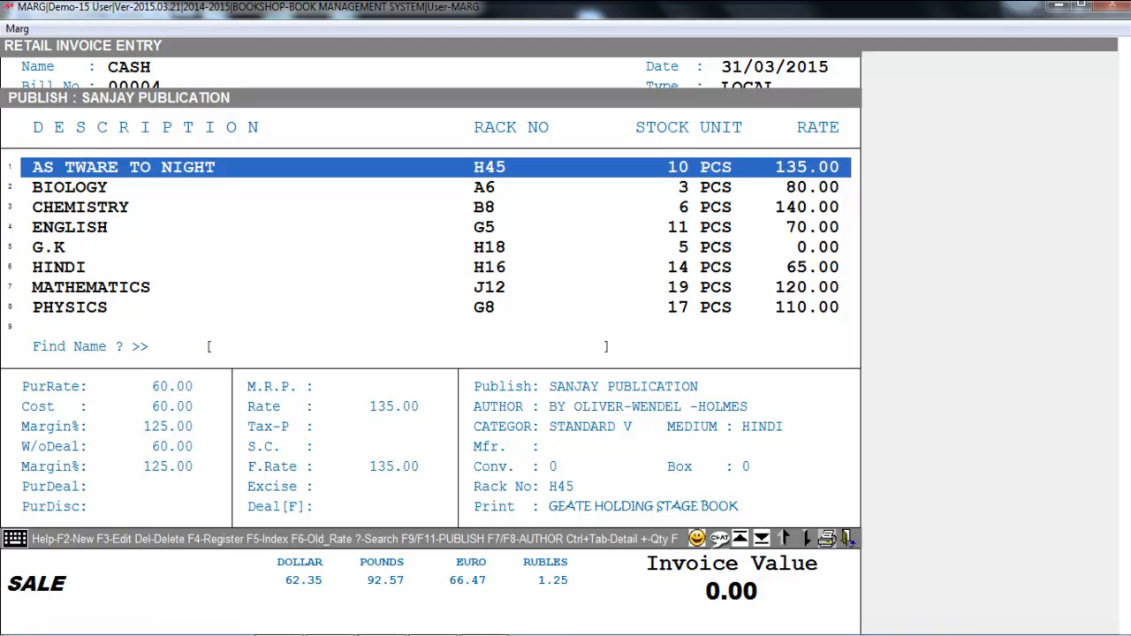
key(F9)
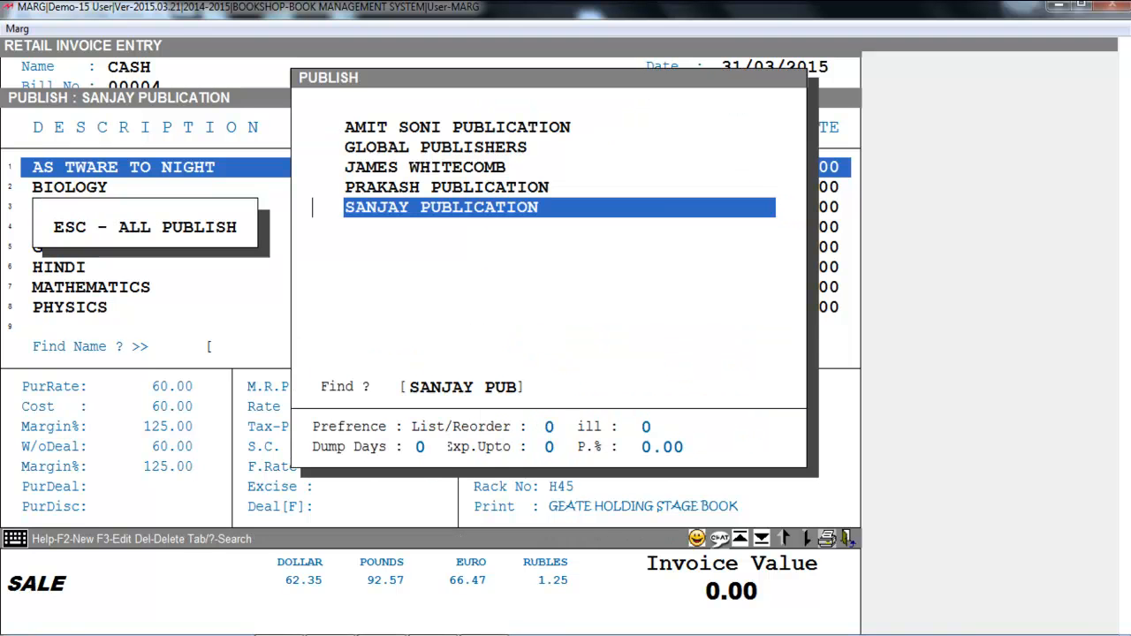
key(Escape)
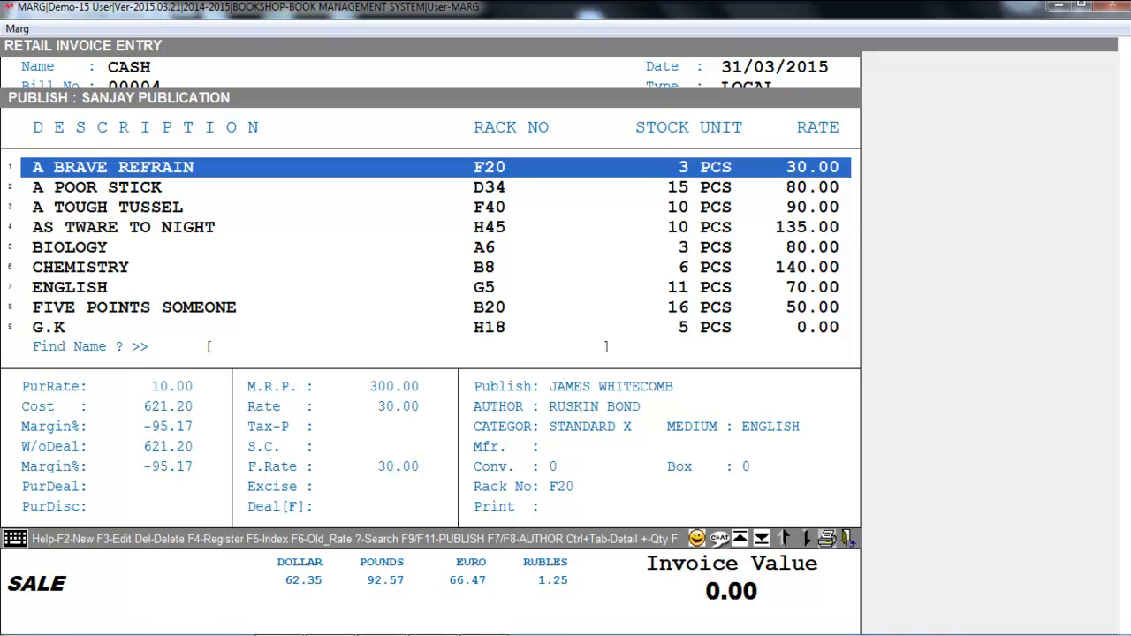
Step: Filter the item list by author CHETAN BHAGAT and restore the list to all authors
key(F8)
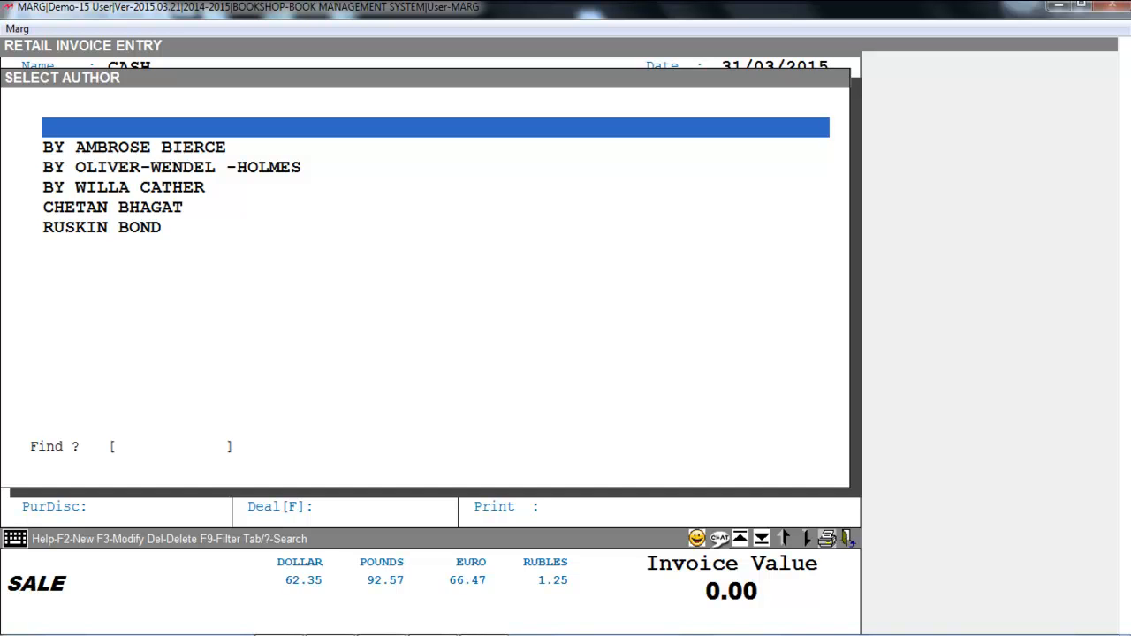
key(Down)
key(Down)
key(Down)
key(Down)
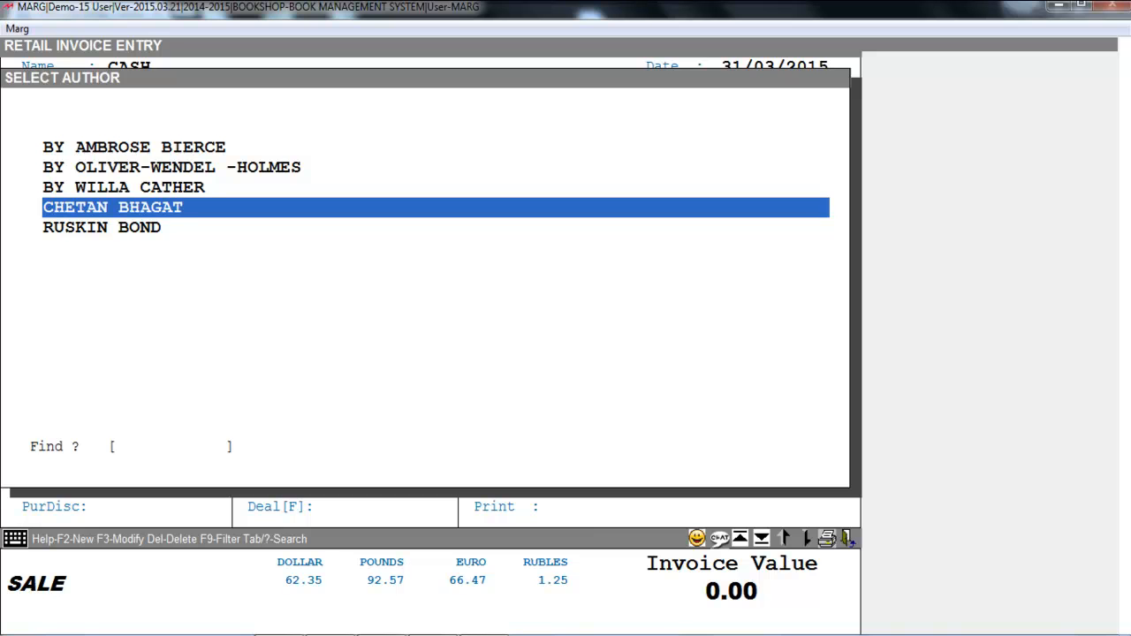
key(Return)
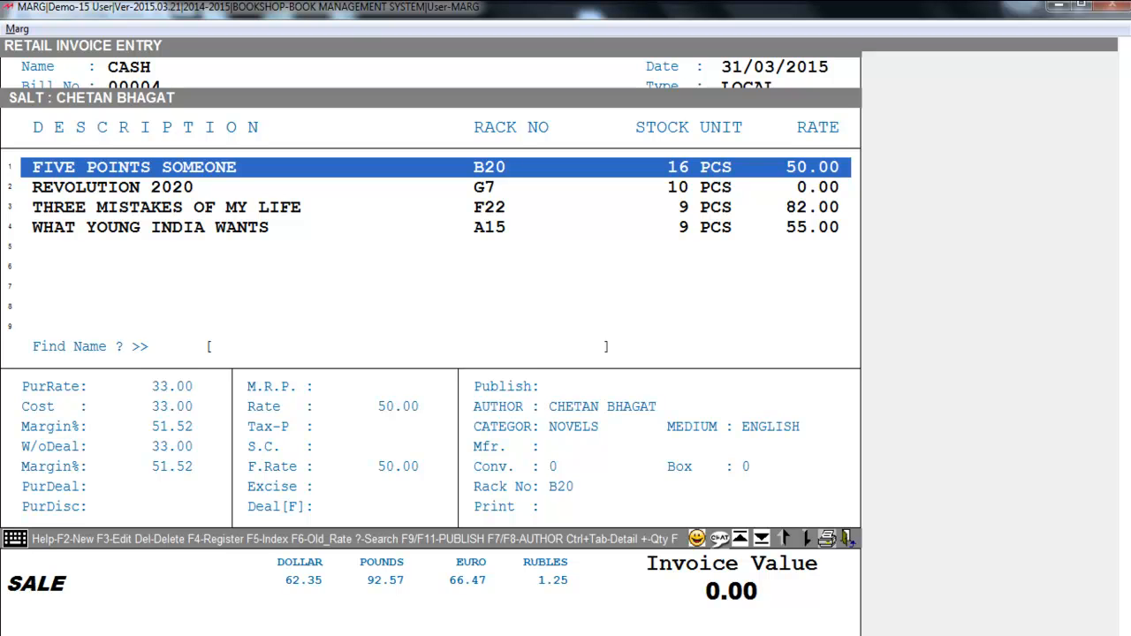
key(F7)
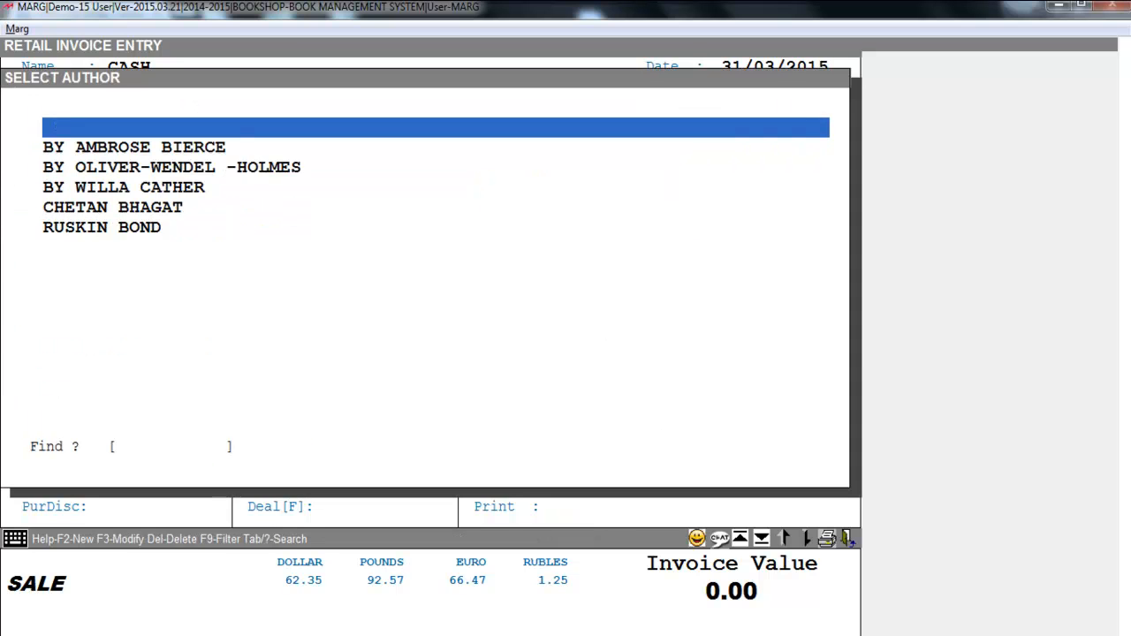
key(Return)
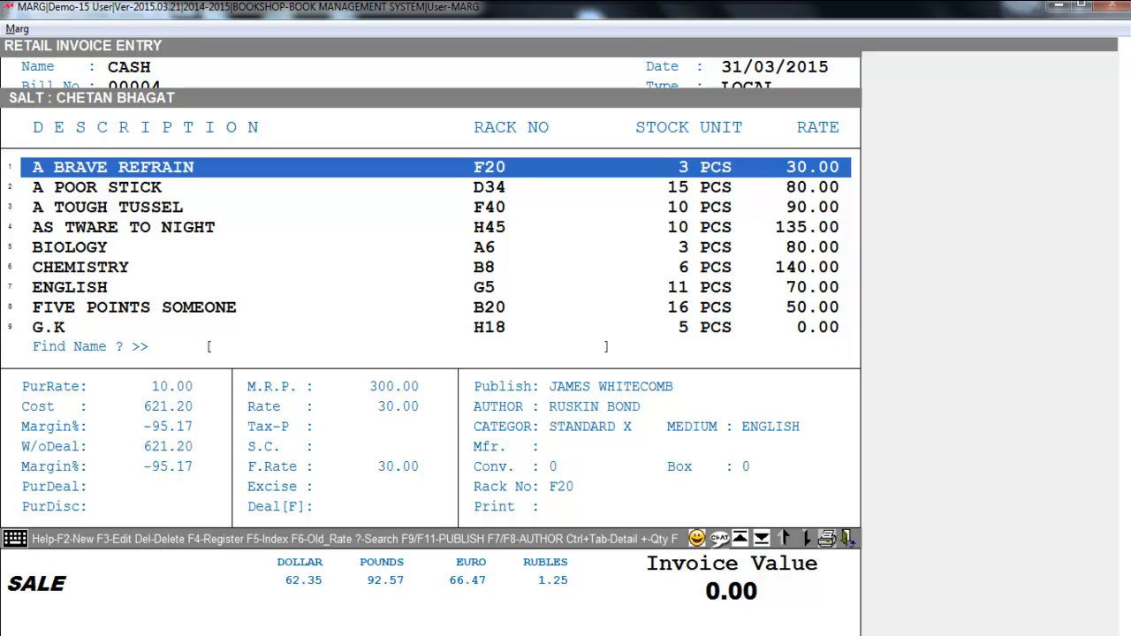
Step: Filter the item list by the category NOVELS and leave the sale bill without adding items
key(F11)
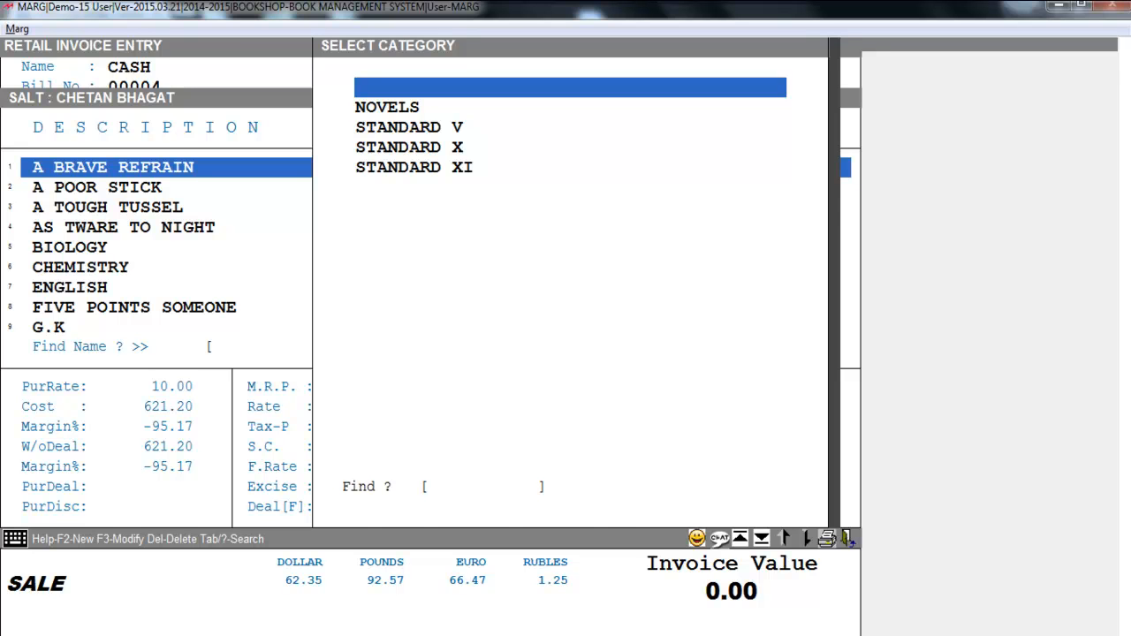
key(Down)
key(Return)
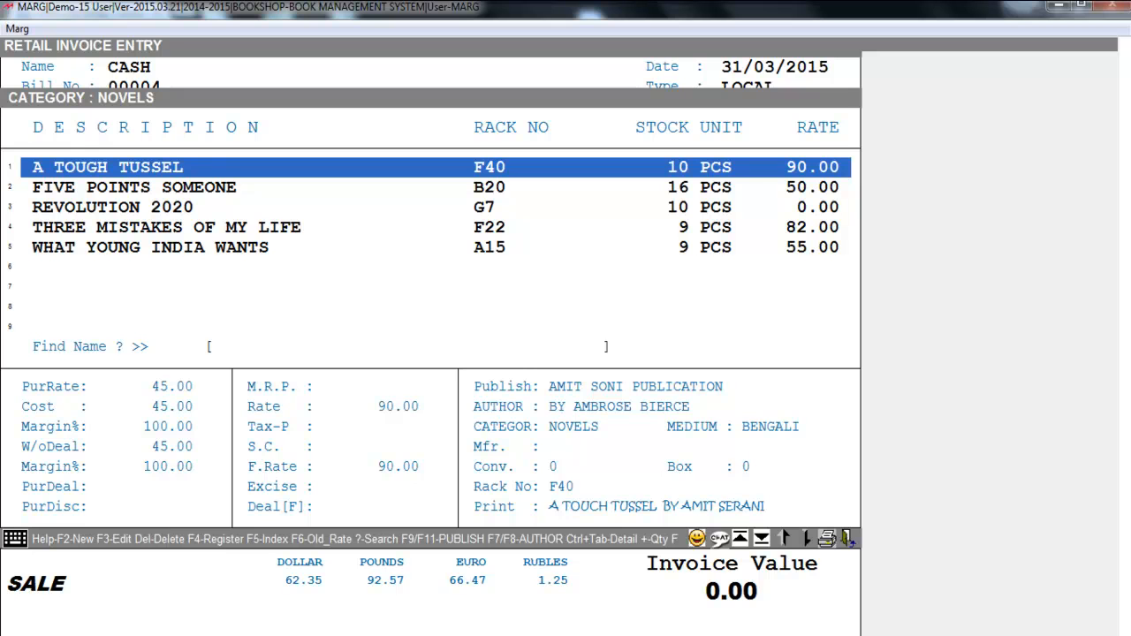
key(Escape)
key(Escape)
key(Escape)
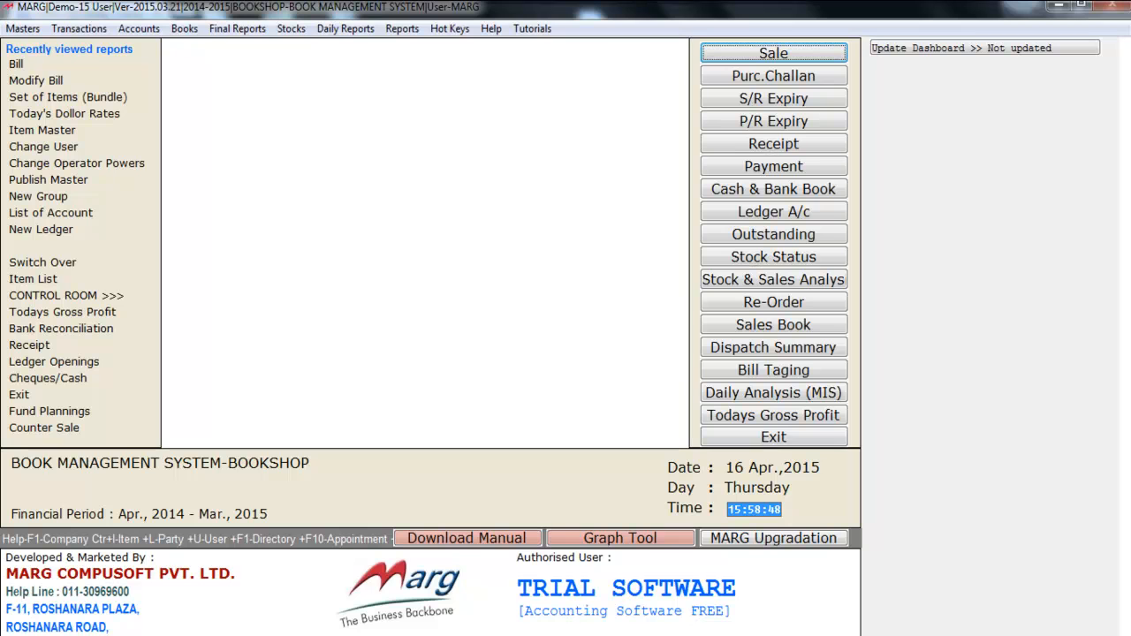
key(alt+b)
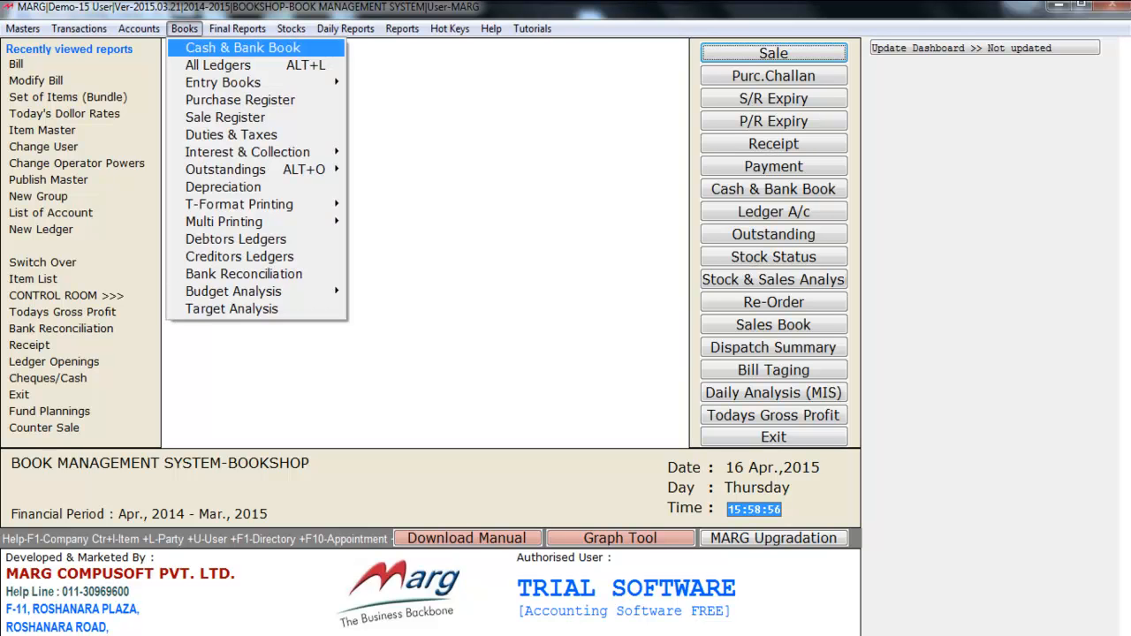
key(Down)
key(Down)
key(Down)
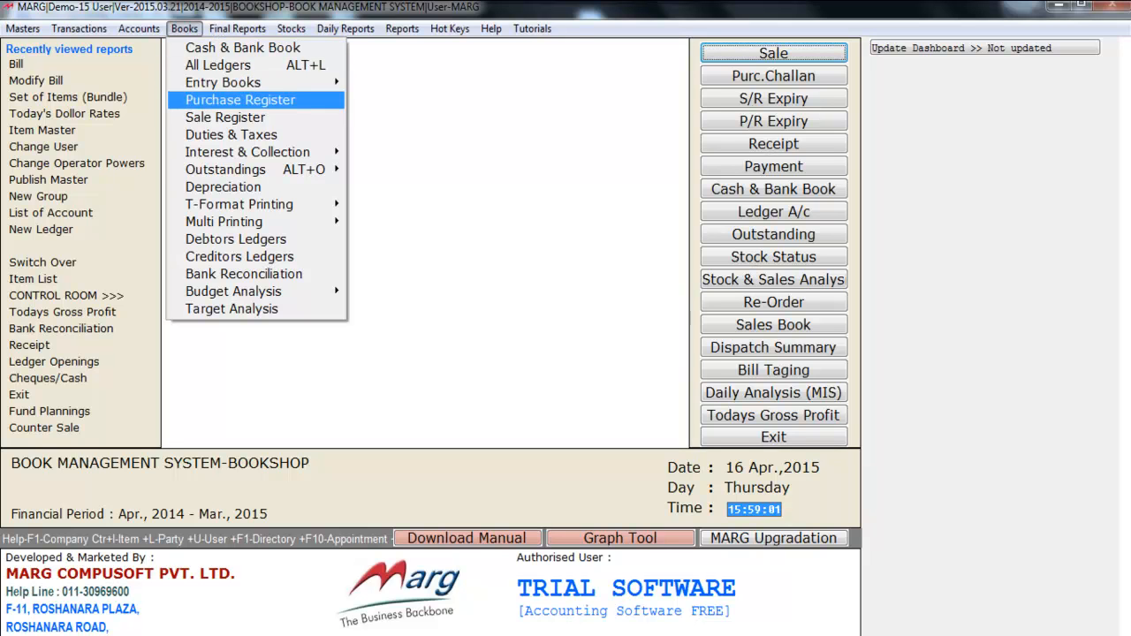
key(Down)
key(Down)
key(Down)
key(Down)
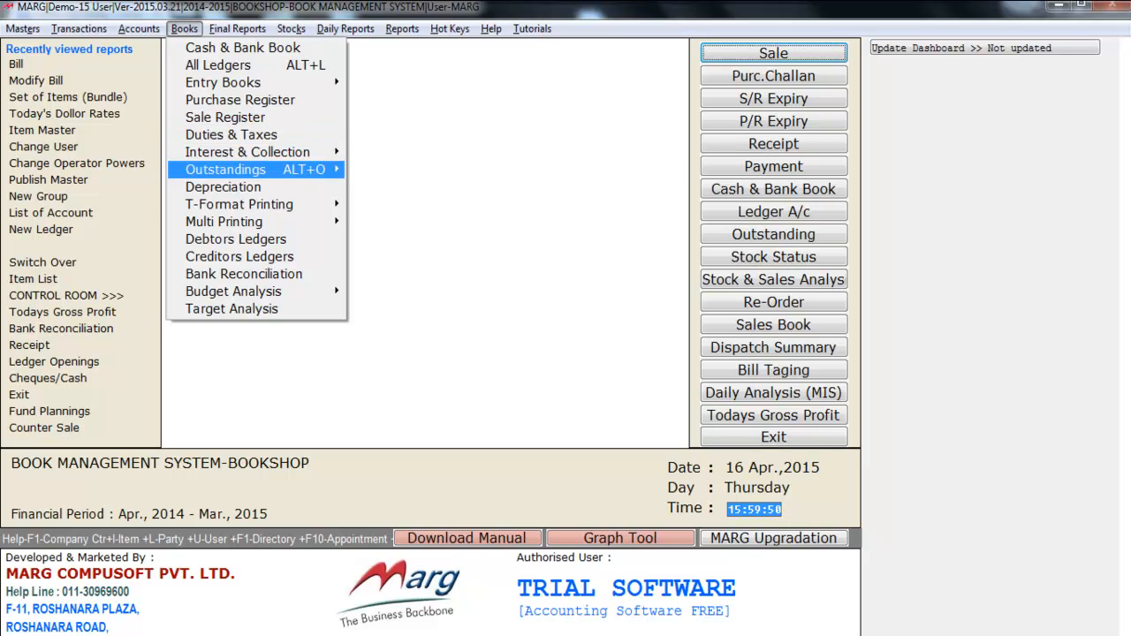
key(Down)
key(Down)
key(Down)
key(Down)
key(Down)
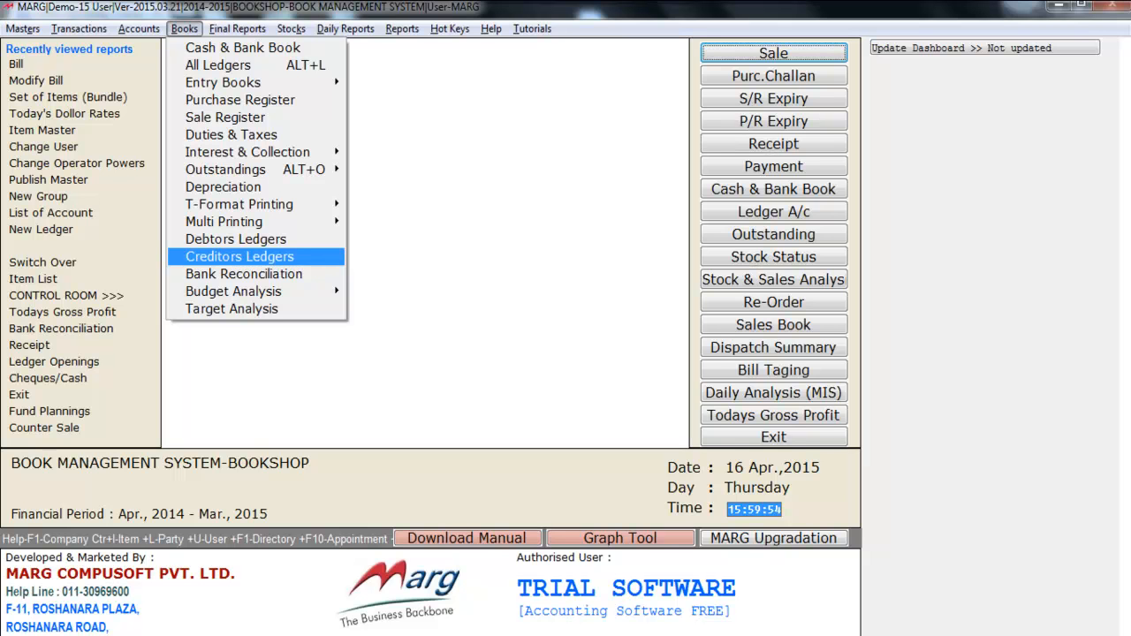
key(Escape)
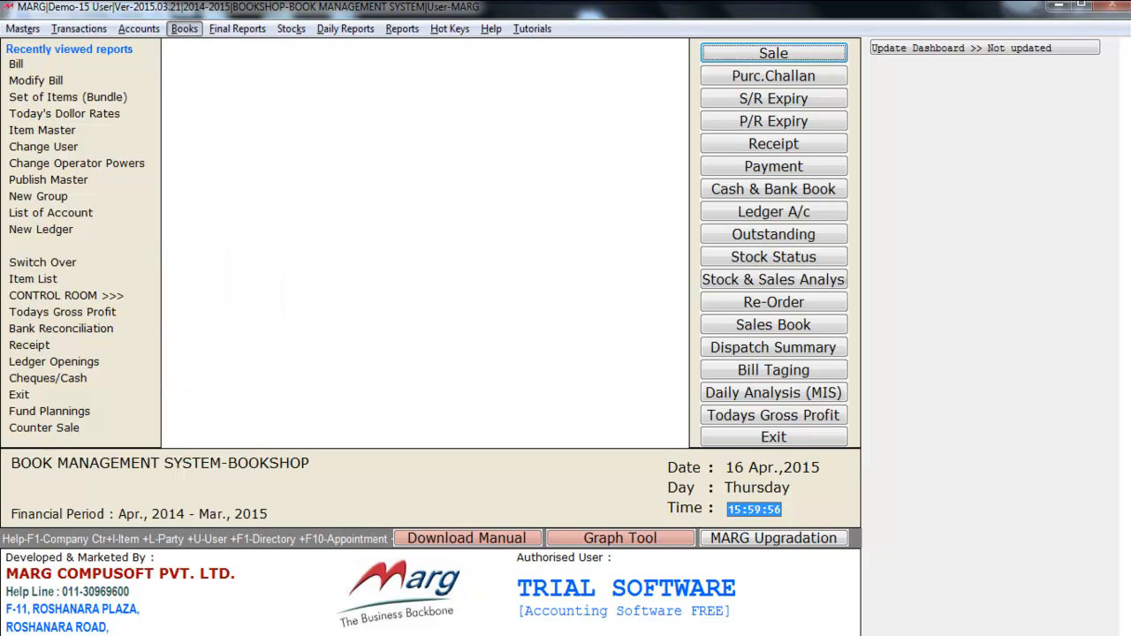
key(Right)
key(Down)
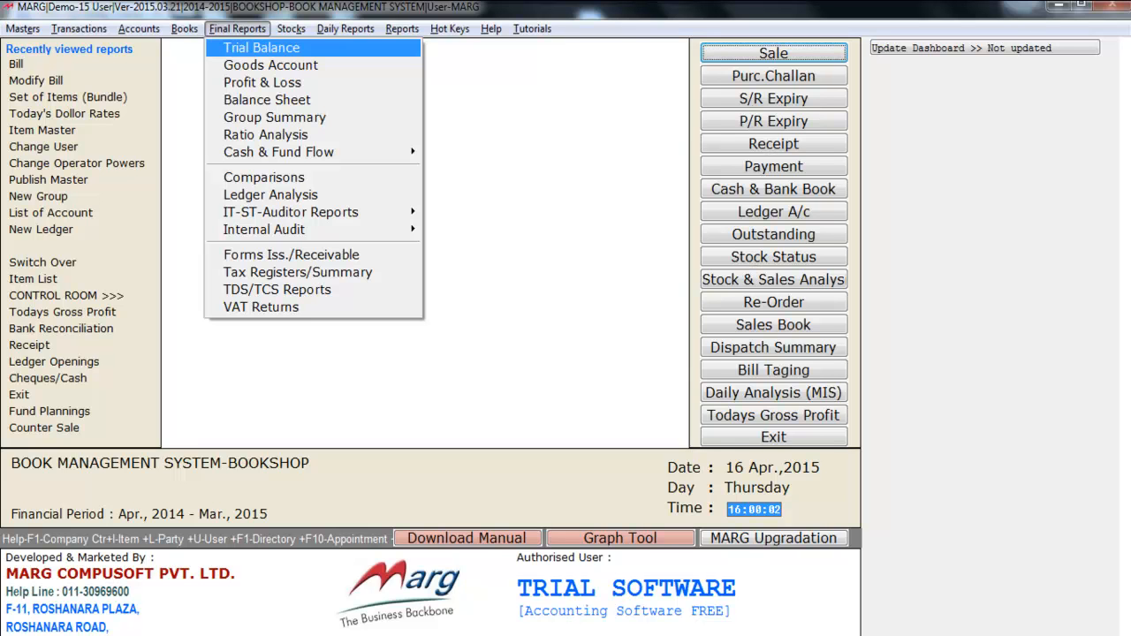
key(Down)
key(Down)
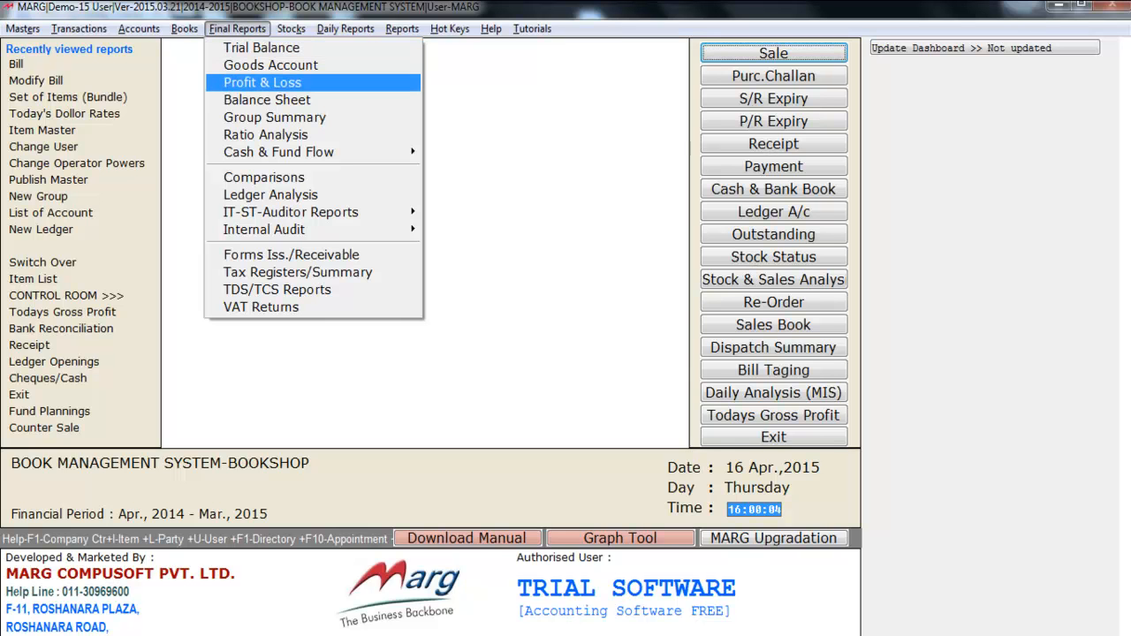
key(Down)
key(Down)
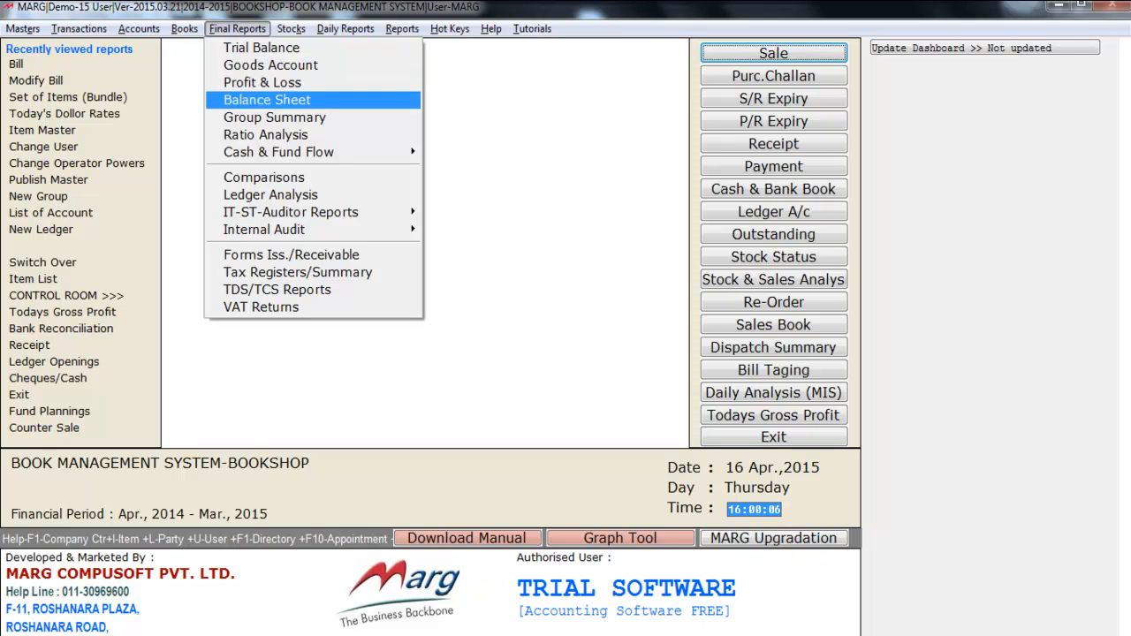
key(Down)
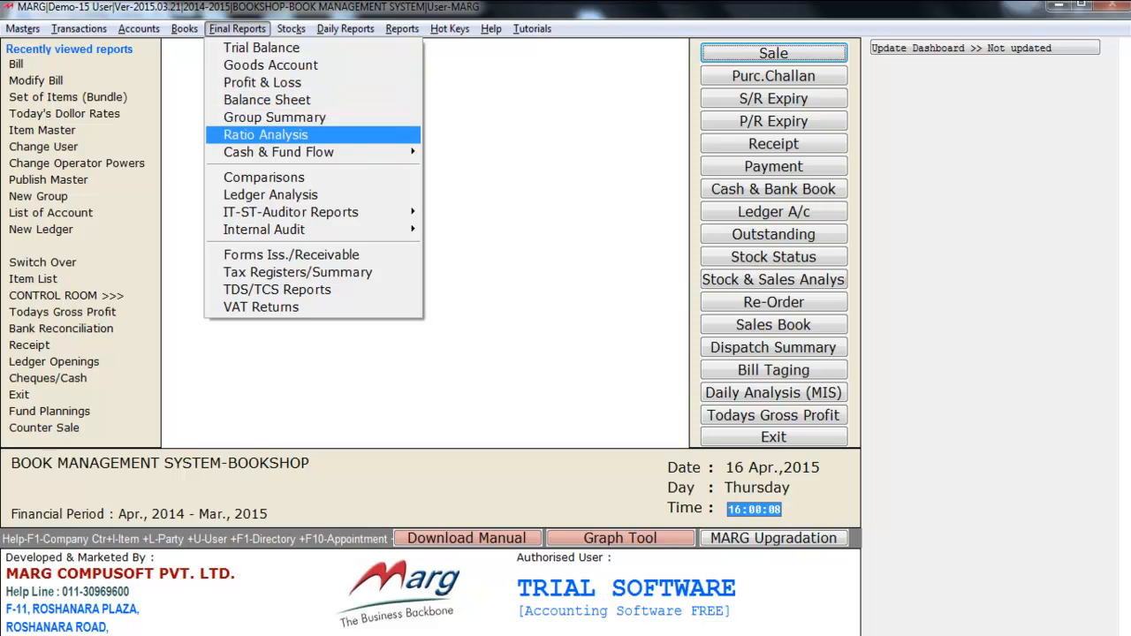
key(Down)
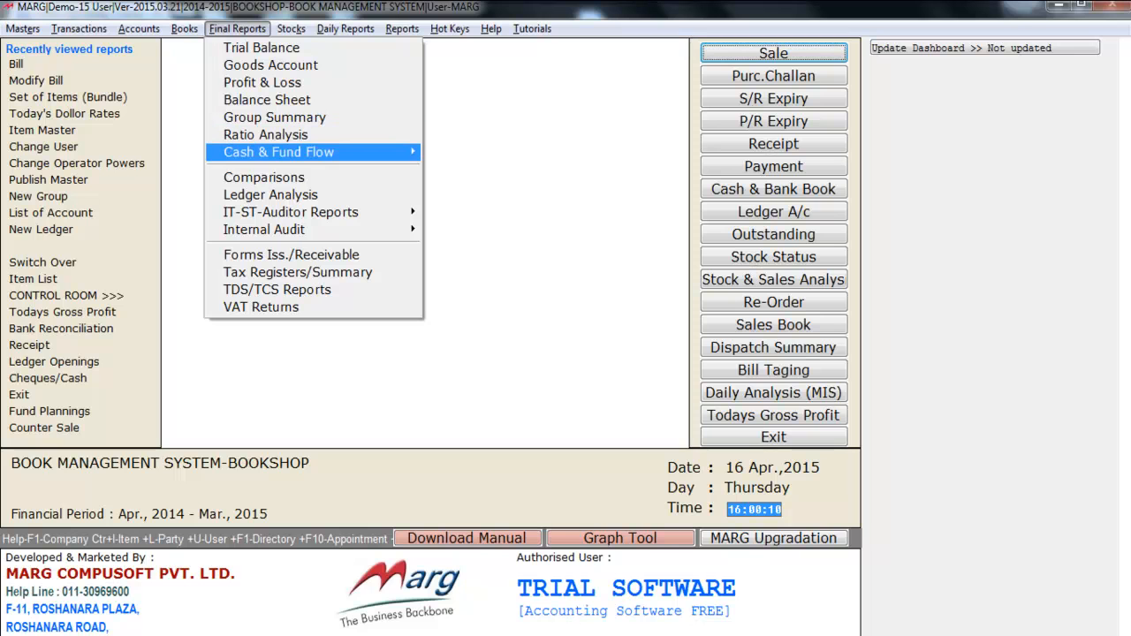
key(Right)
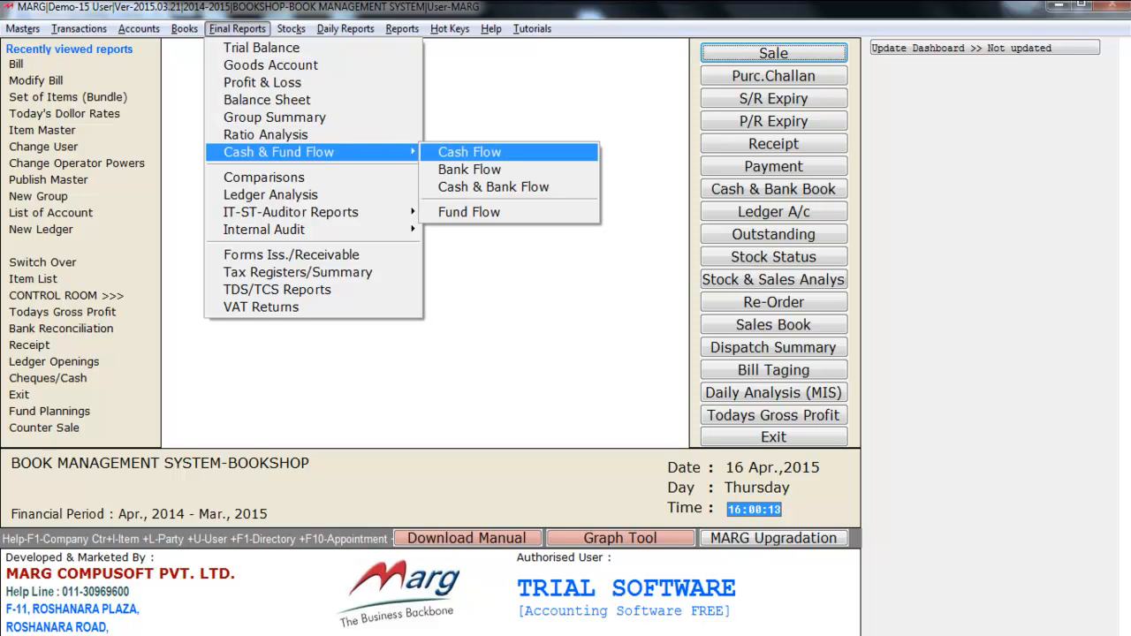
key(Escape)
key(Escape)
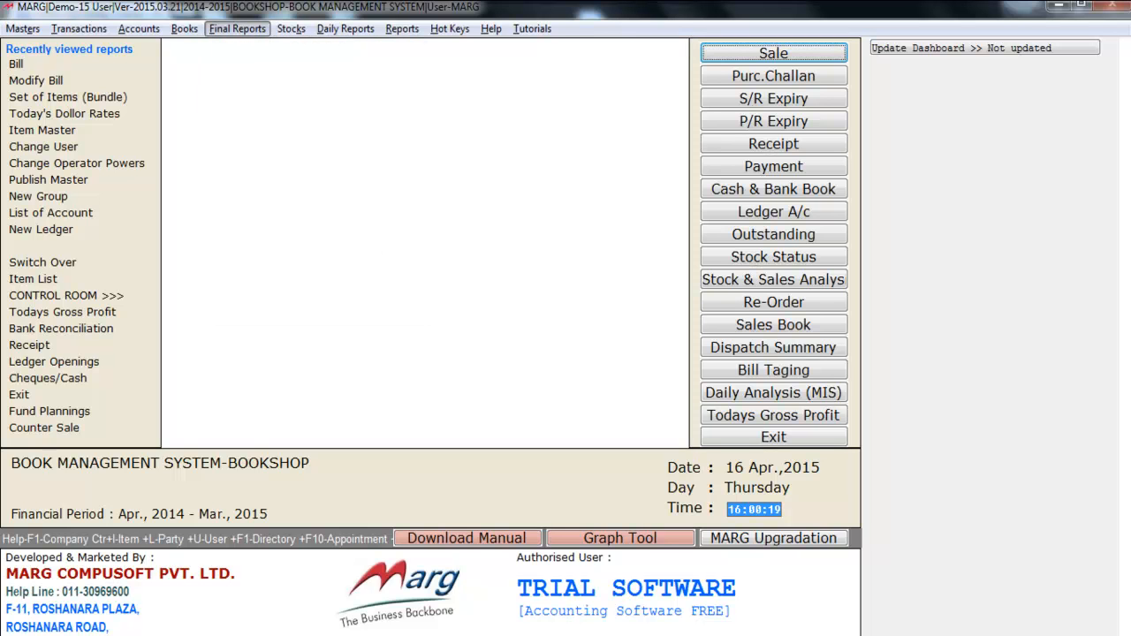
Step: Look through the available stock reports and daily reports, including the purchase and inventory report lists
key(Right)
key(Down)
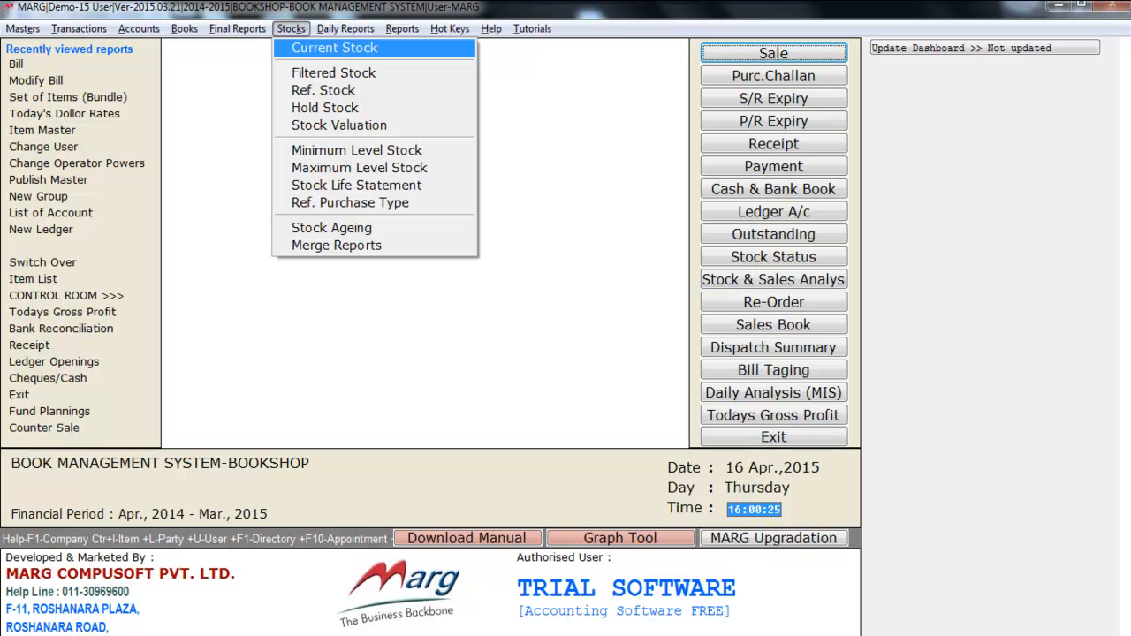
key(Right)
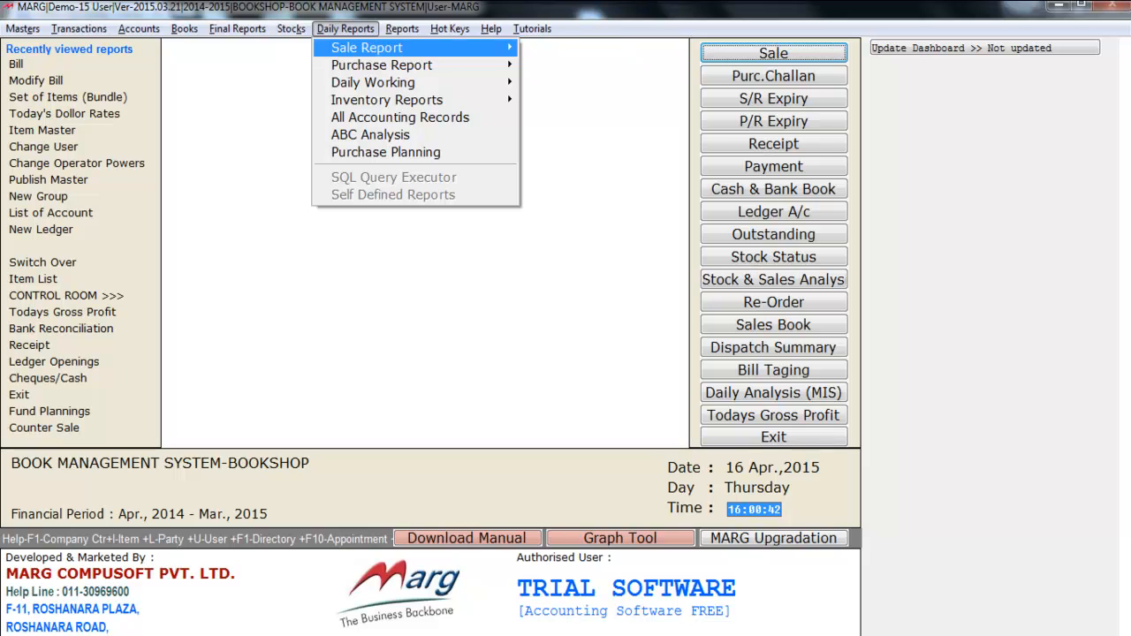
key(Down)
key(Right)
key(Left)
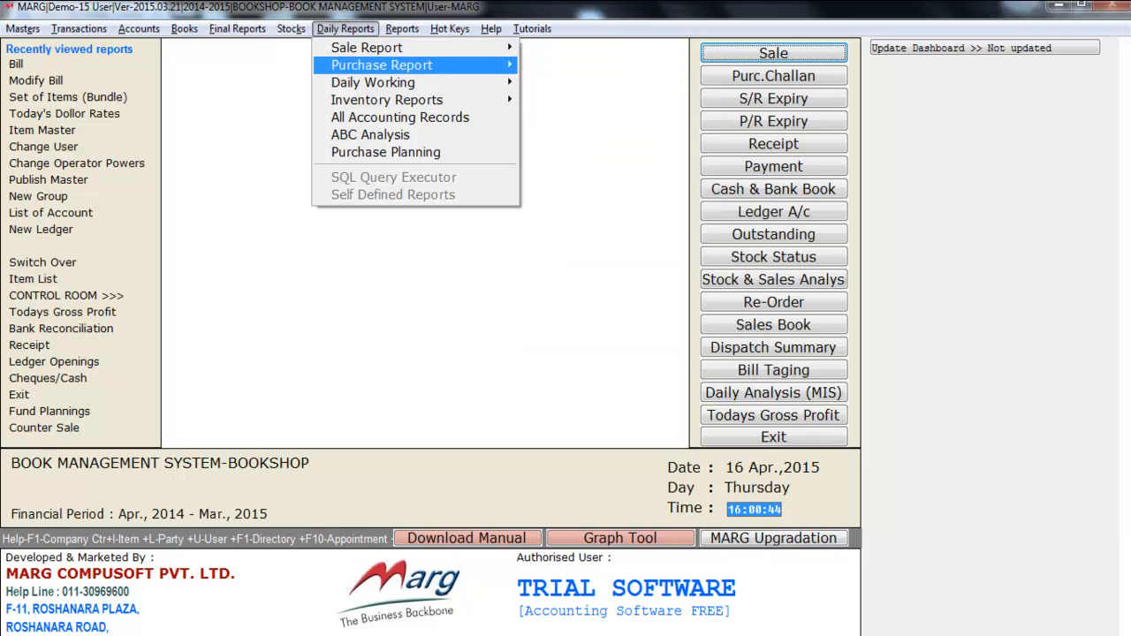
key(Down)
key(Down)
key(Right)
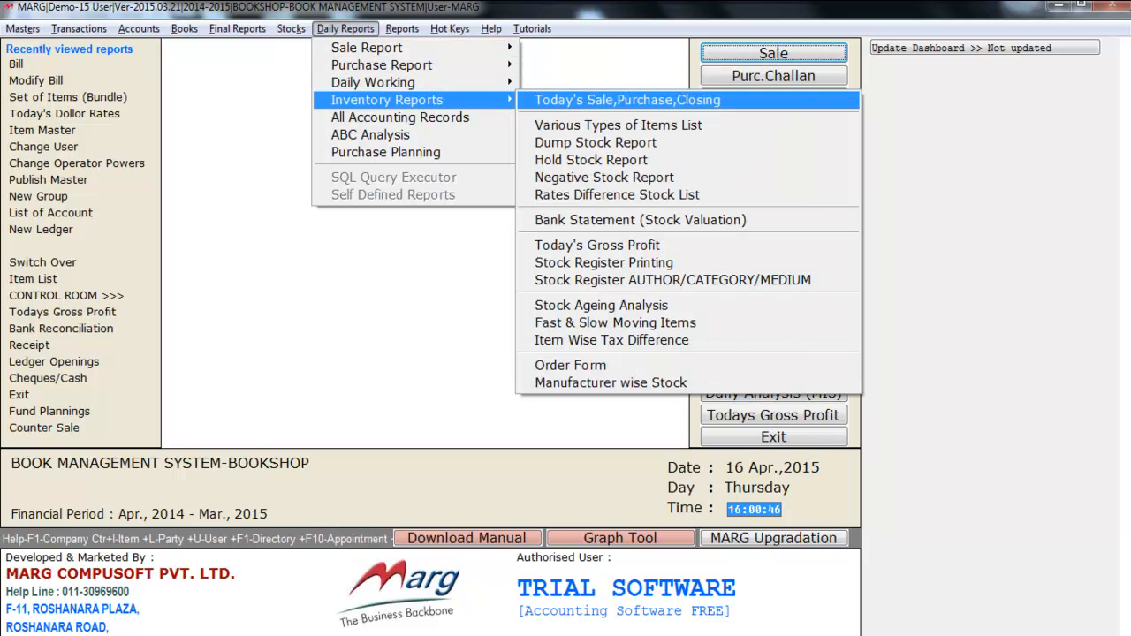
key(Left)
key(Down)
key(Down)
key(Down)
key(Up)
key(Up)
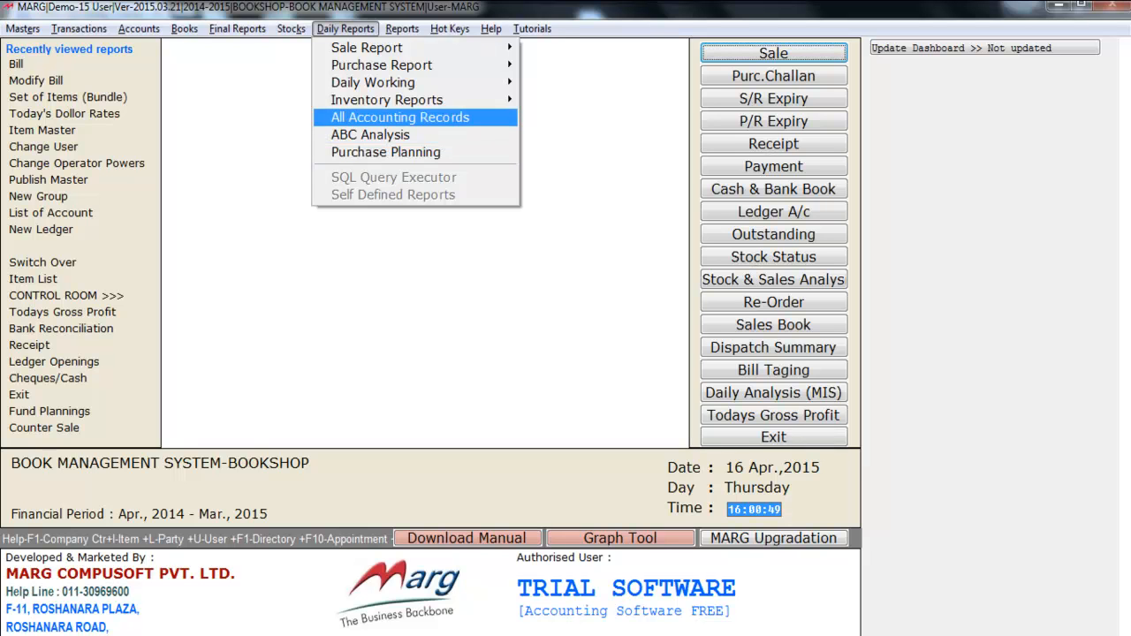
Step: Look through the general report categories from Sale Analysis to Other Reports without opening any report
key(Right)
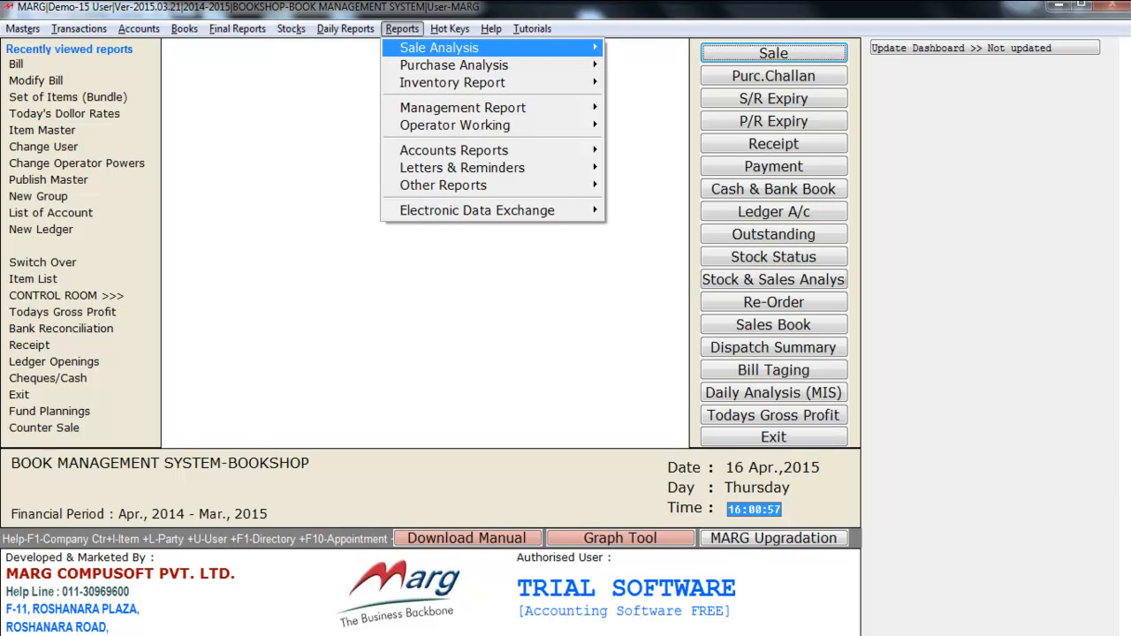
key(Down)
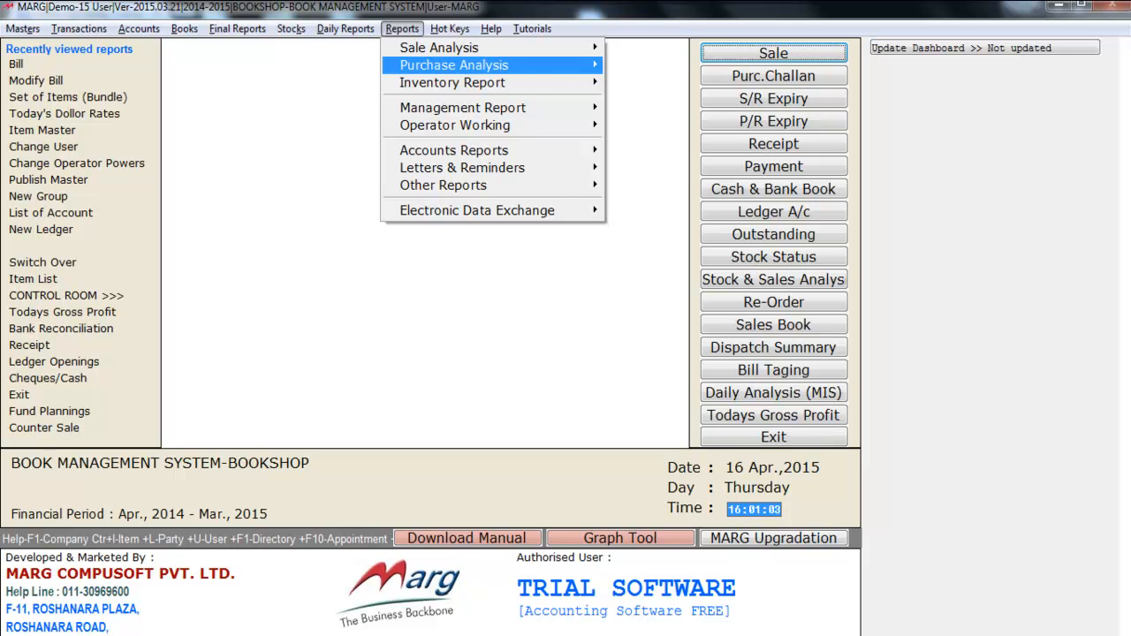
key(Down)
key(Down)
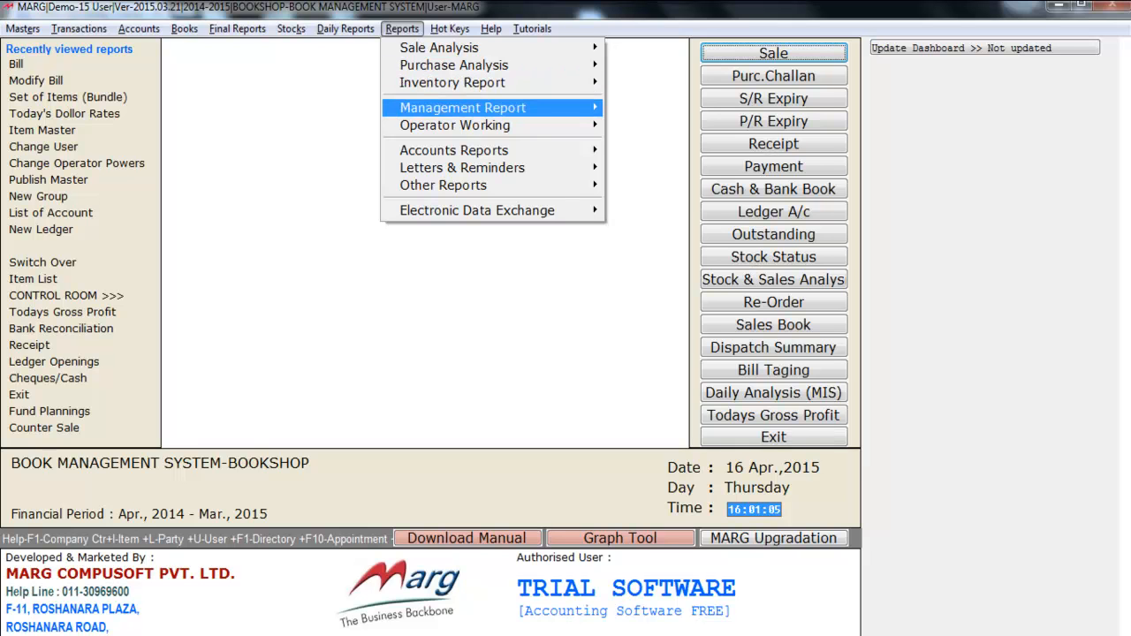
key(Down)
key(Down)
key(Down)
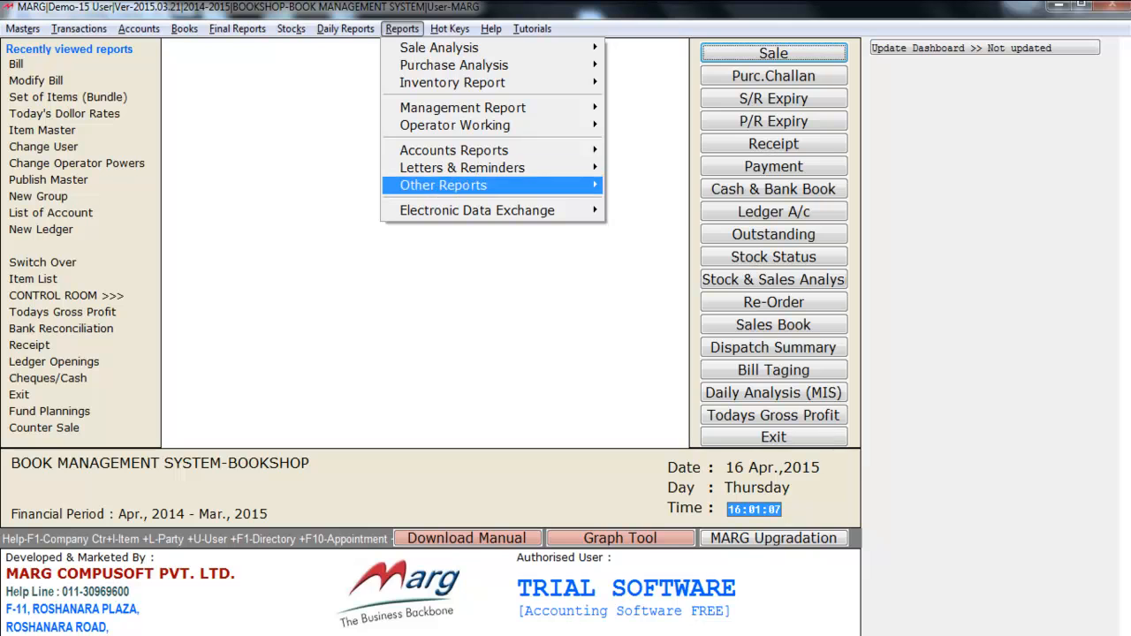
key(Escape)
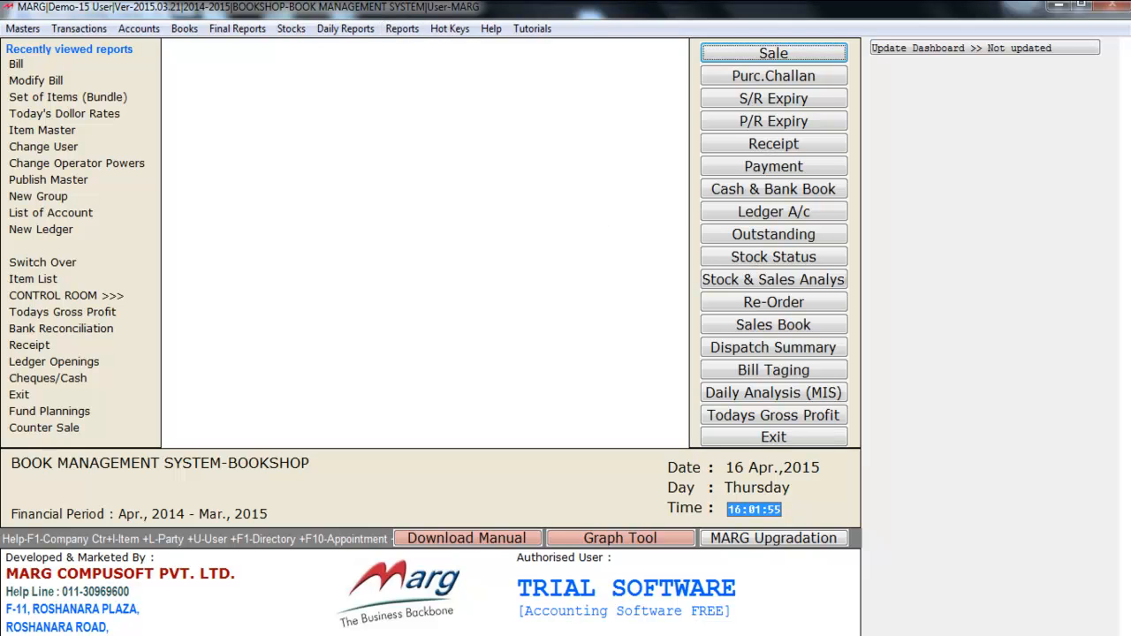